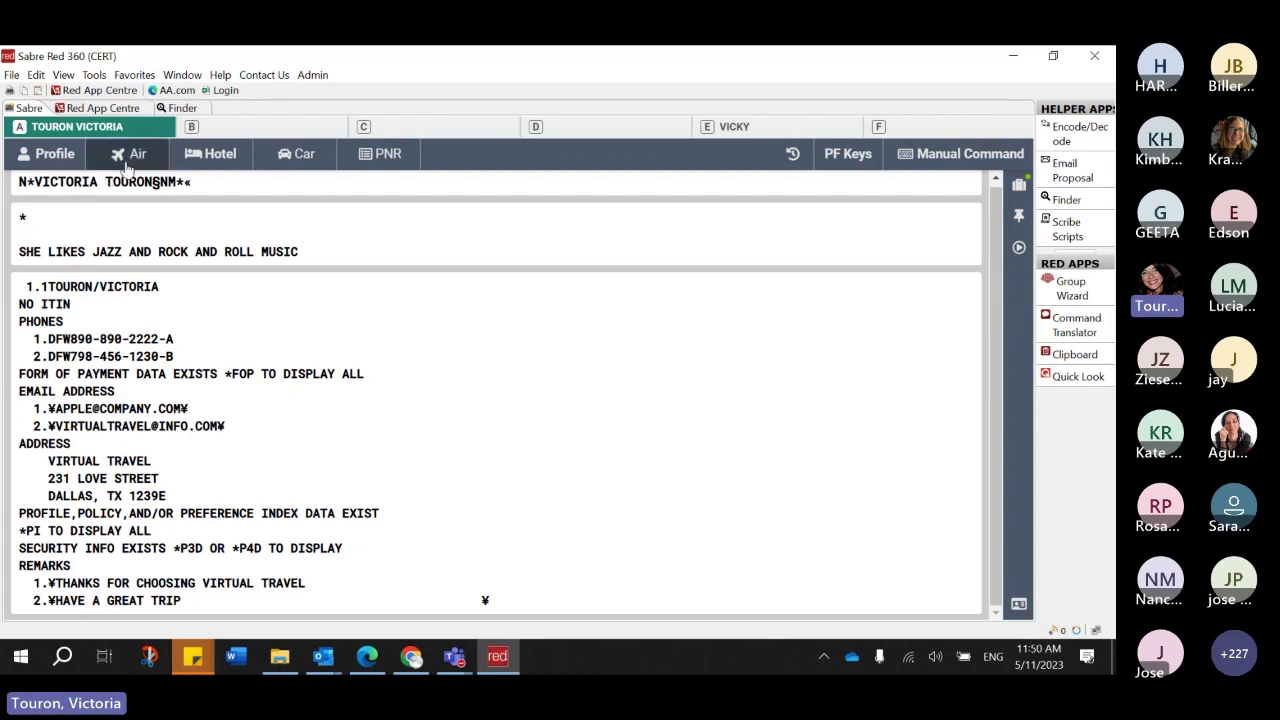
- Open the Air Shopping search form, prefilled with one adult and carrier AA
click(134, 157)
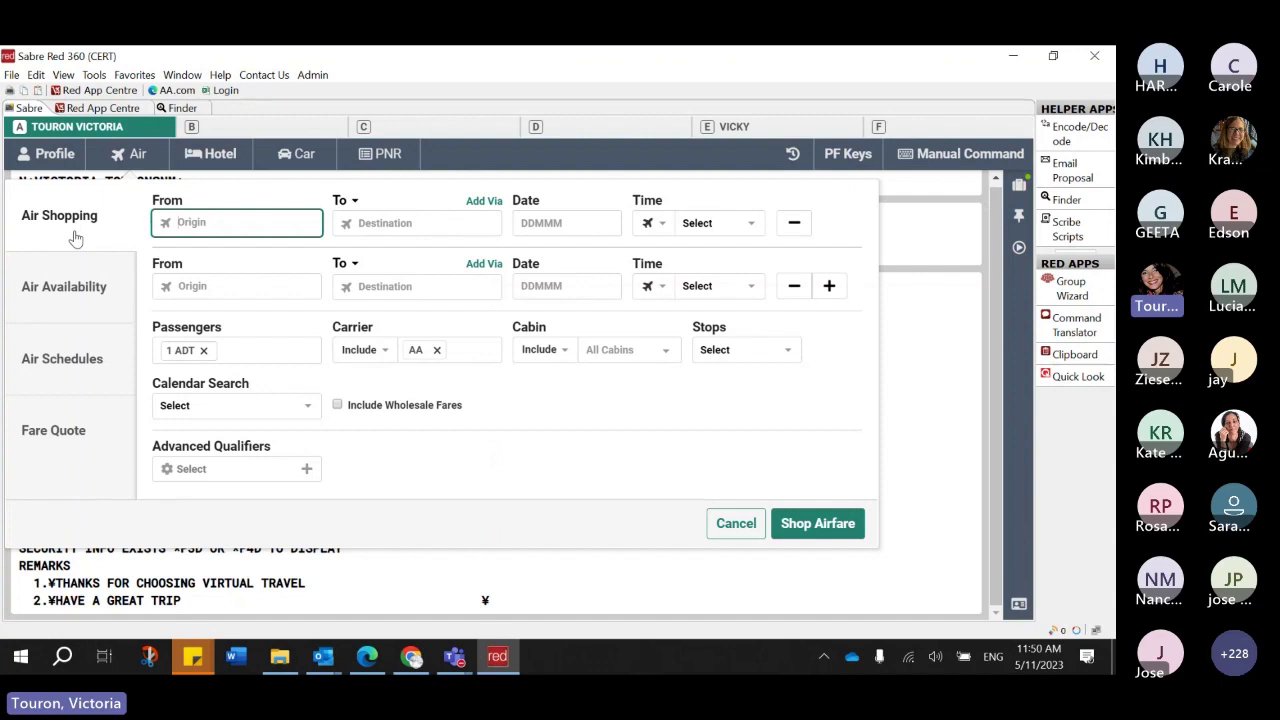
- Set the outbound leg from LAX to ORD on 16 May 2023
text(lax)
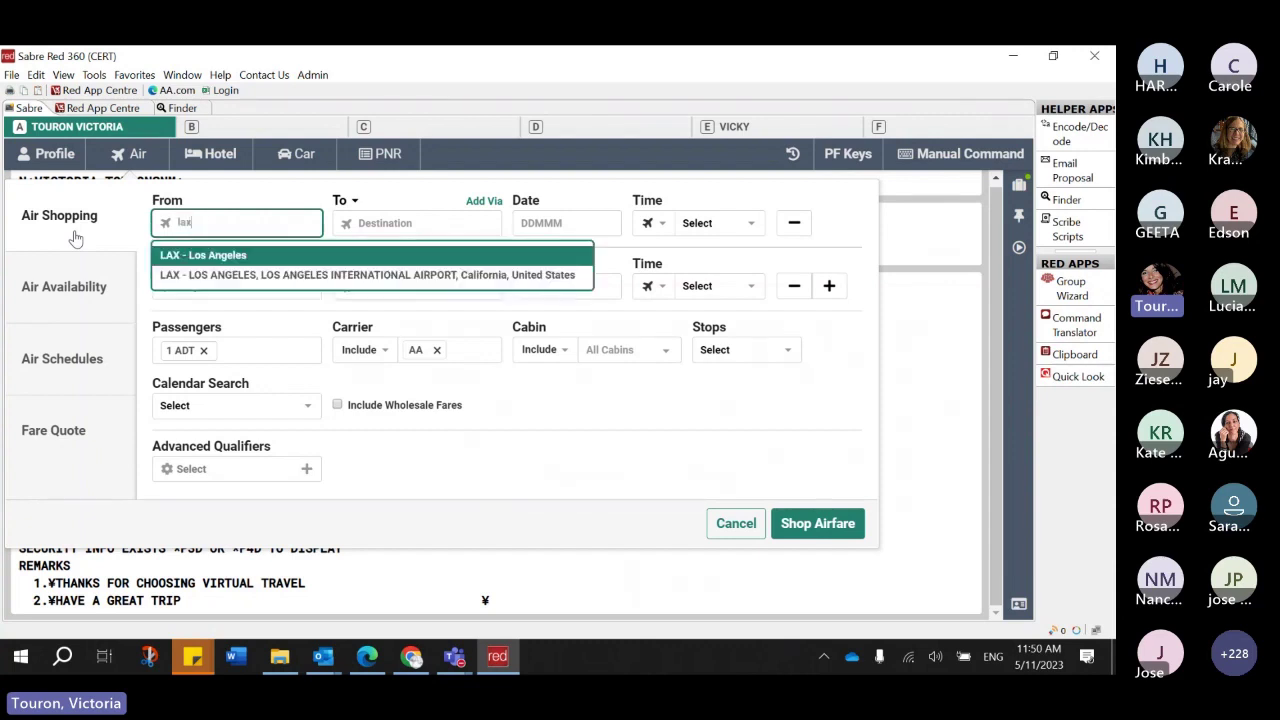
key(Return)
text(ord)
key(Return)
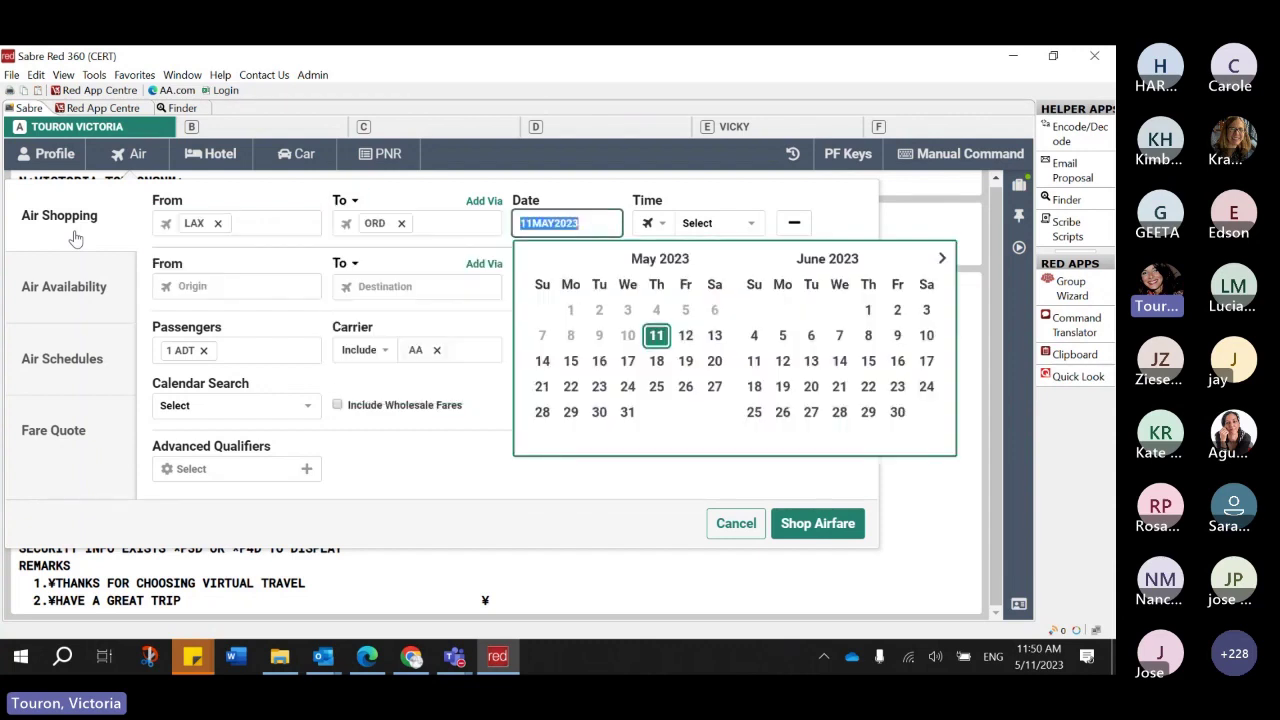
key(Down)
key(Left)
key(Left)
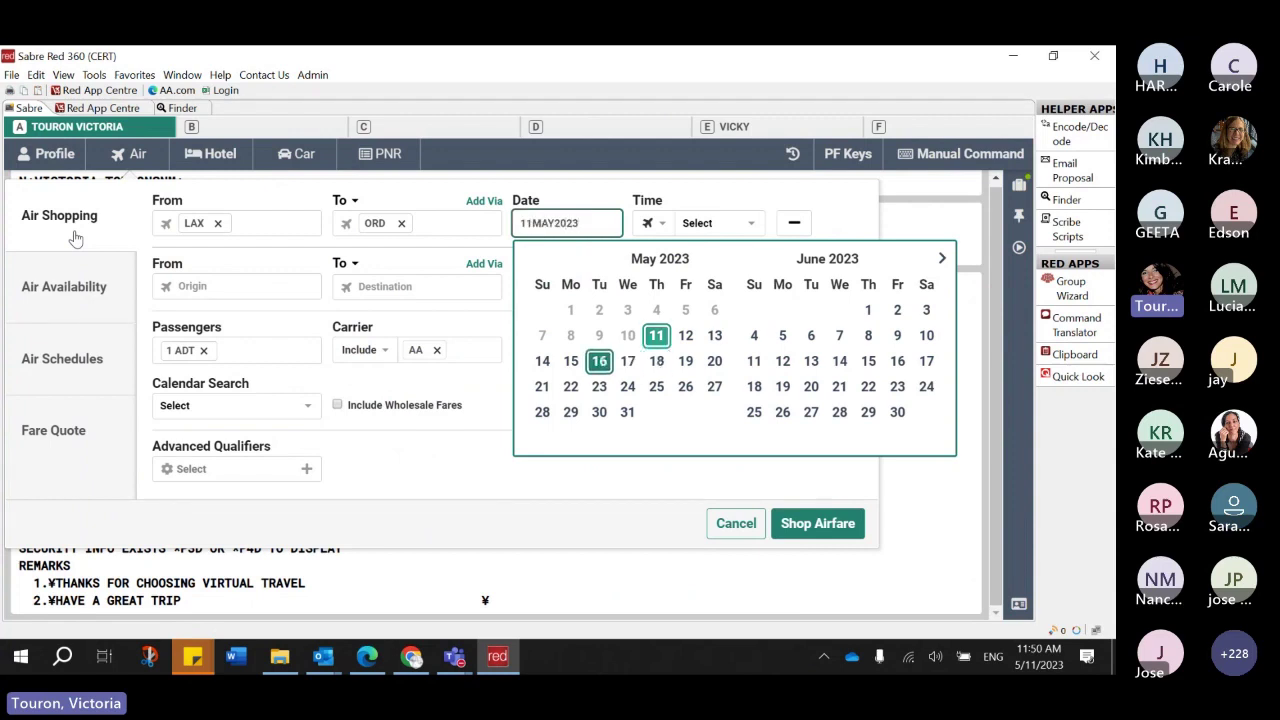
key(Return)
- Set the return leg from ORD to LAX on 23 May 2023, leaving times unset
key(Tab)
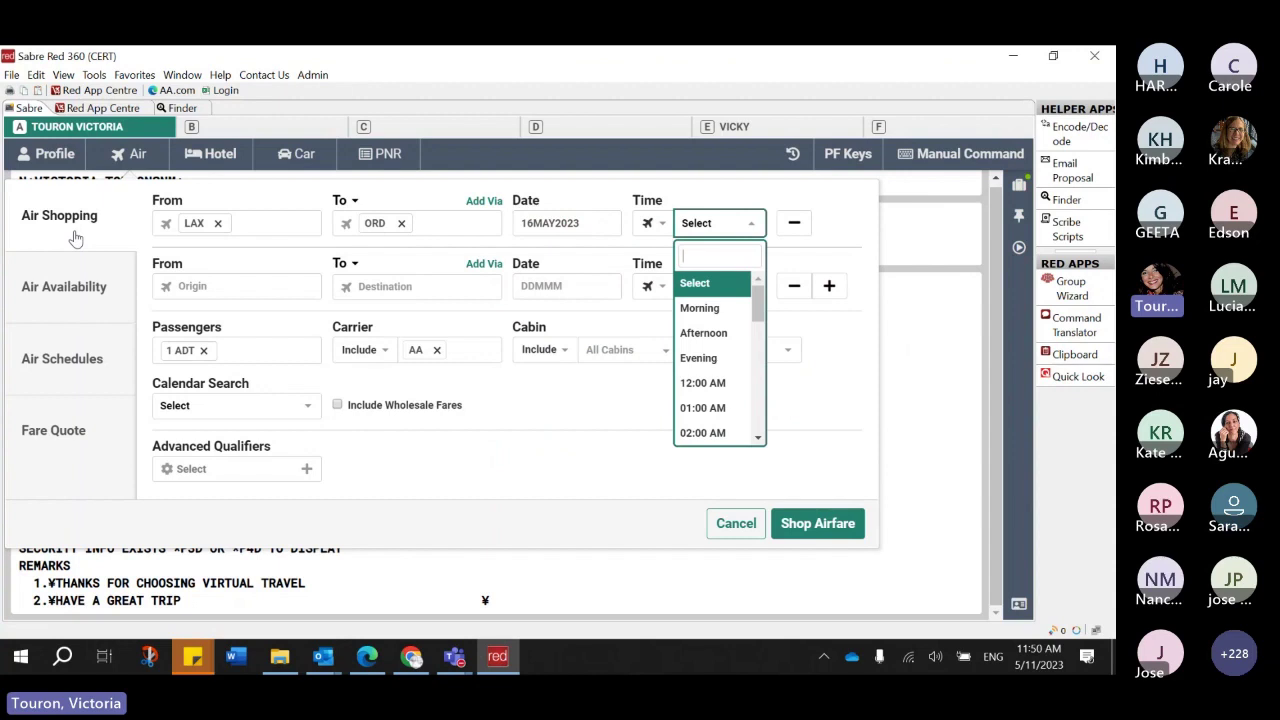
key(Tab)
key(Tab)
key(Tab)
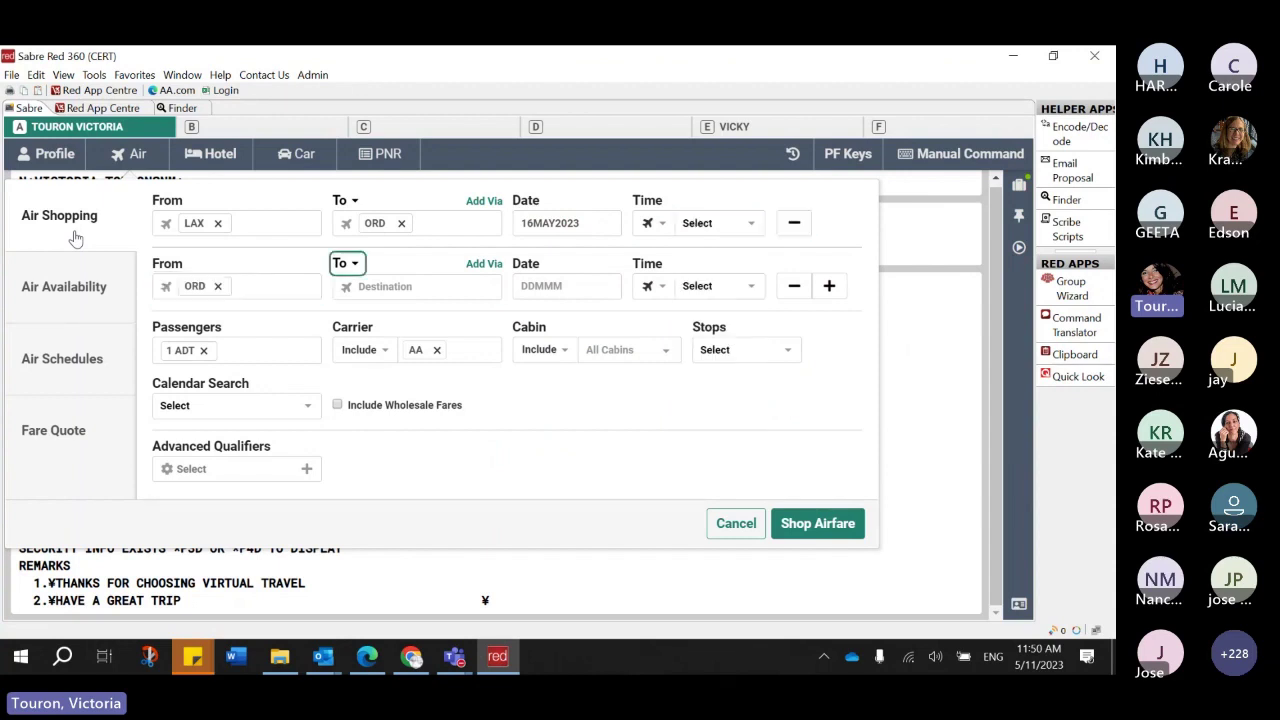
key(Tab)
text(LAX)
key(Tab)
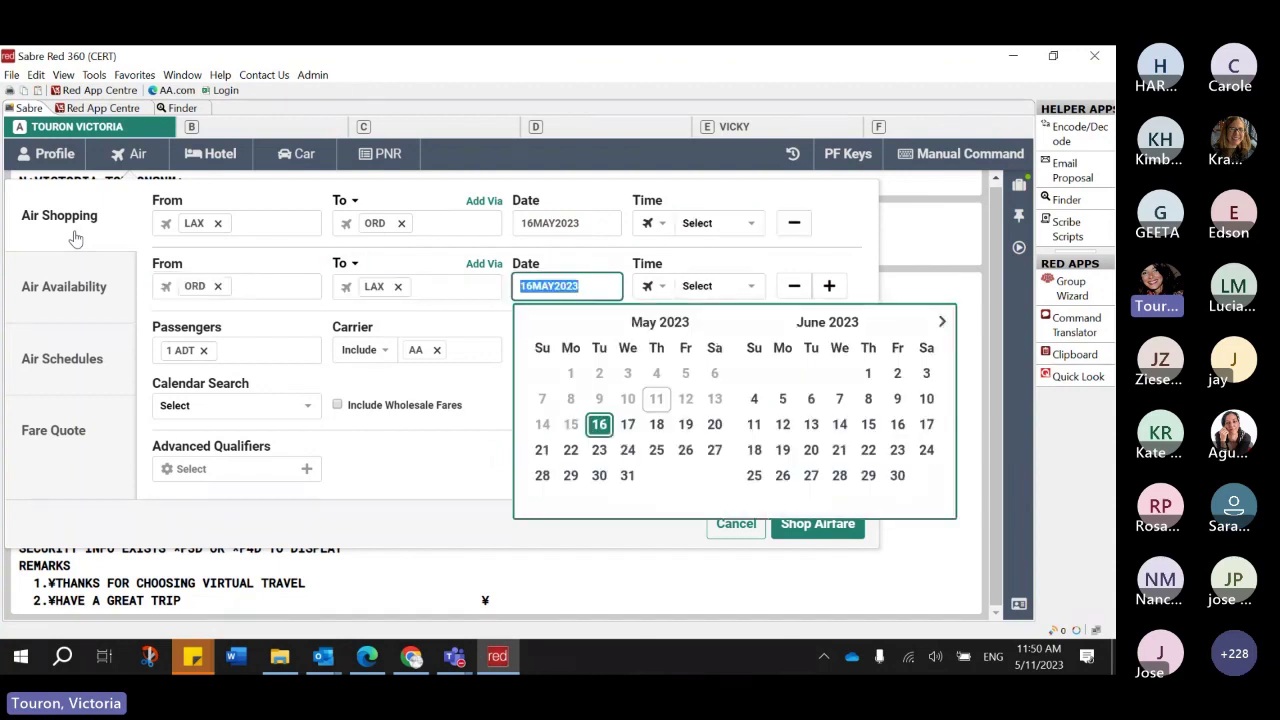
key(Down)
key(Return)
key(Tab)
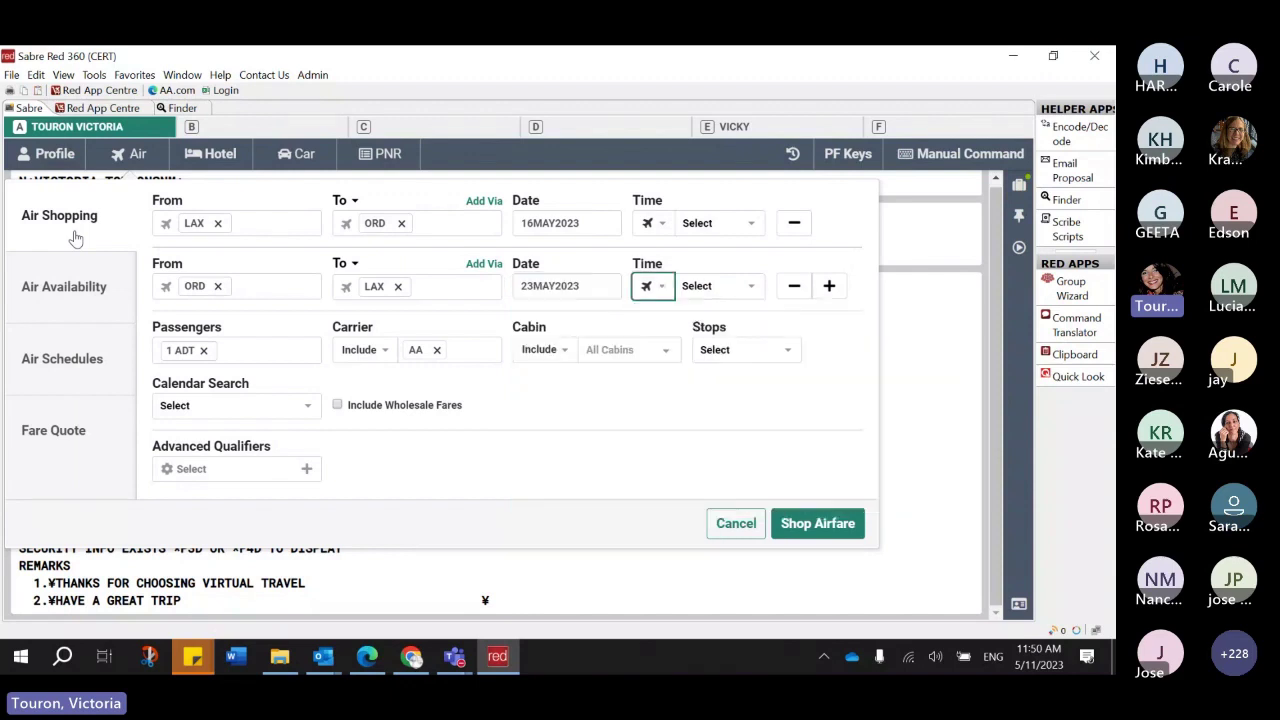
key(Tab)
key(Tab)
key(Tab)
key(Tab)
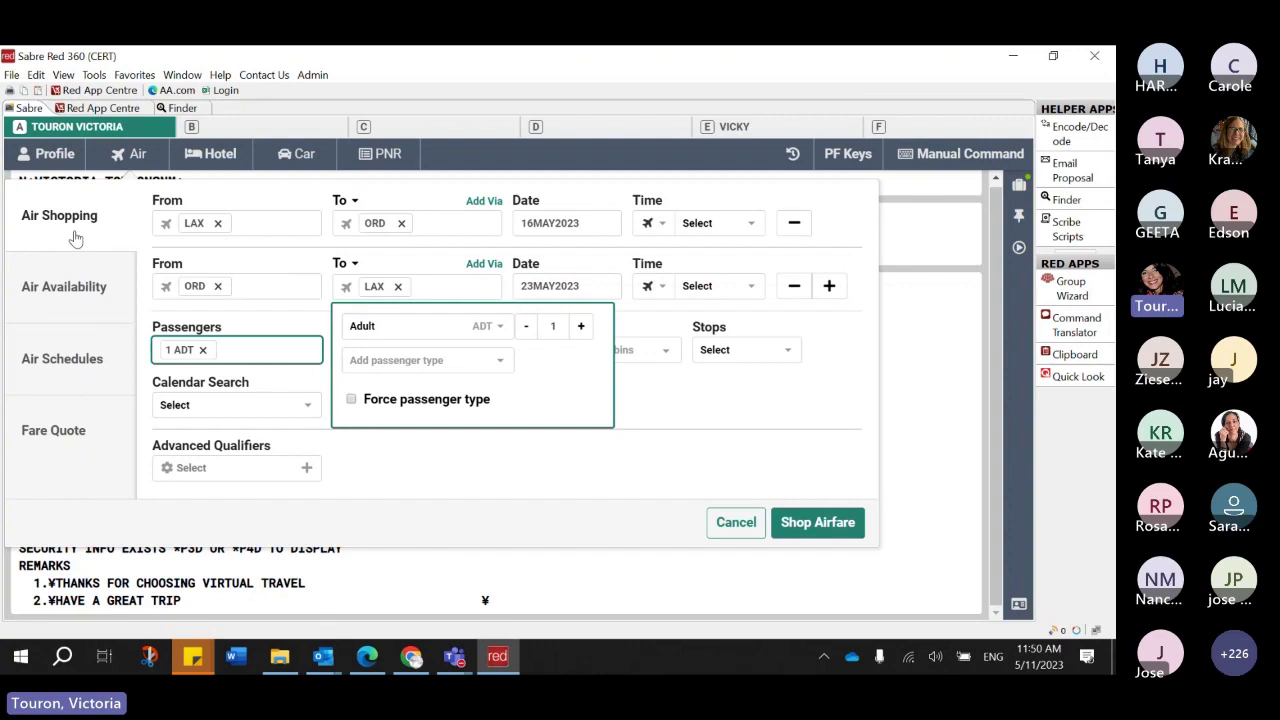
key(Tab)
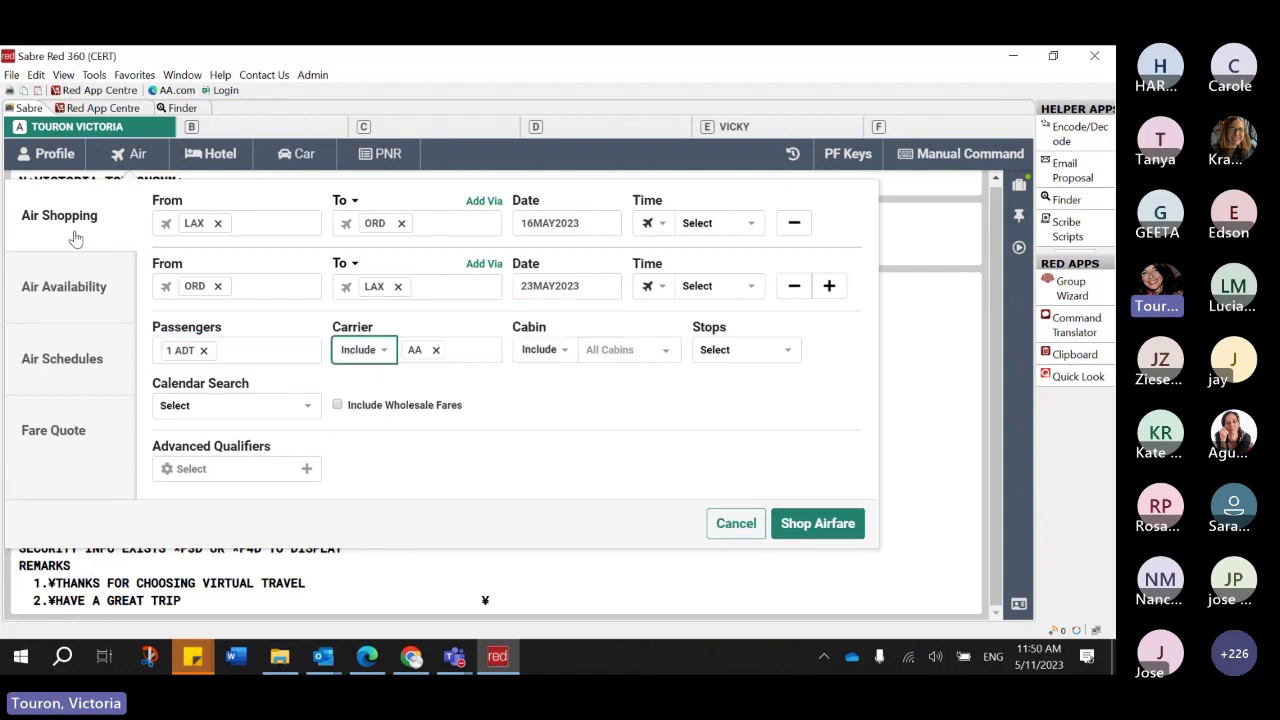
key(Tab)
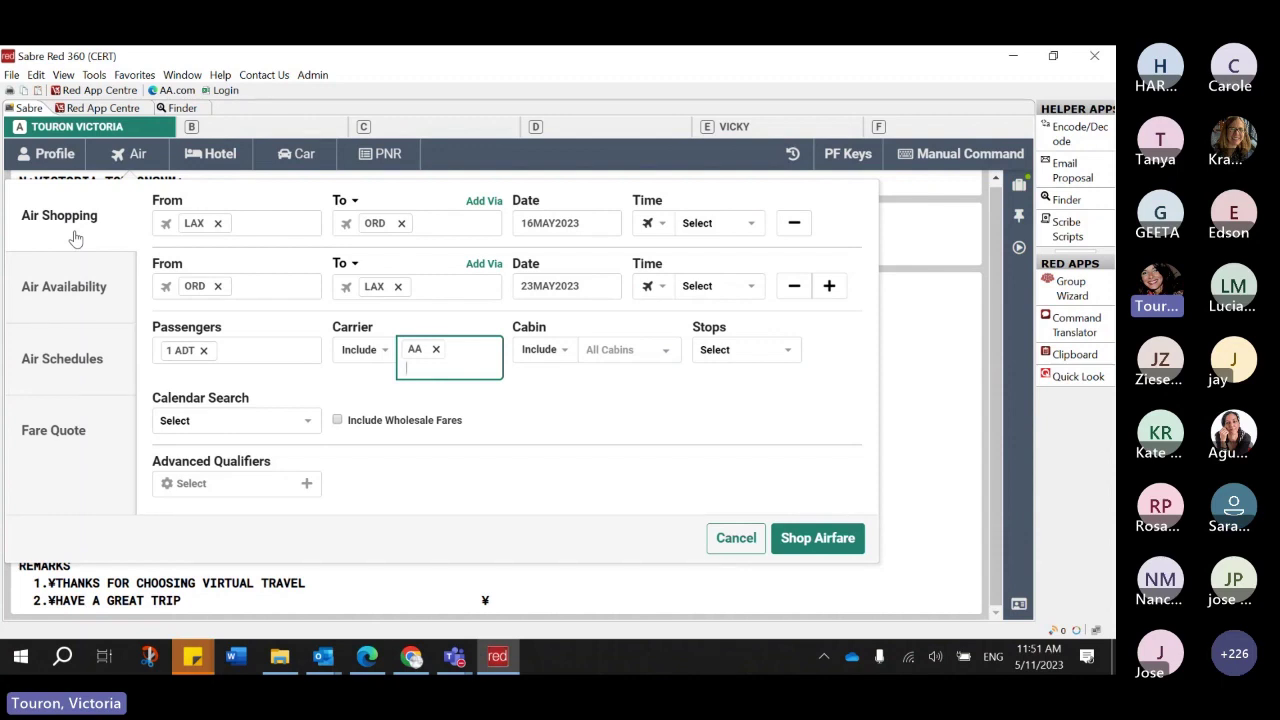
key(Tab)
key(Tab)
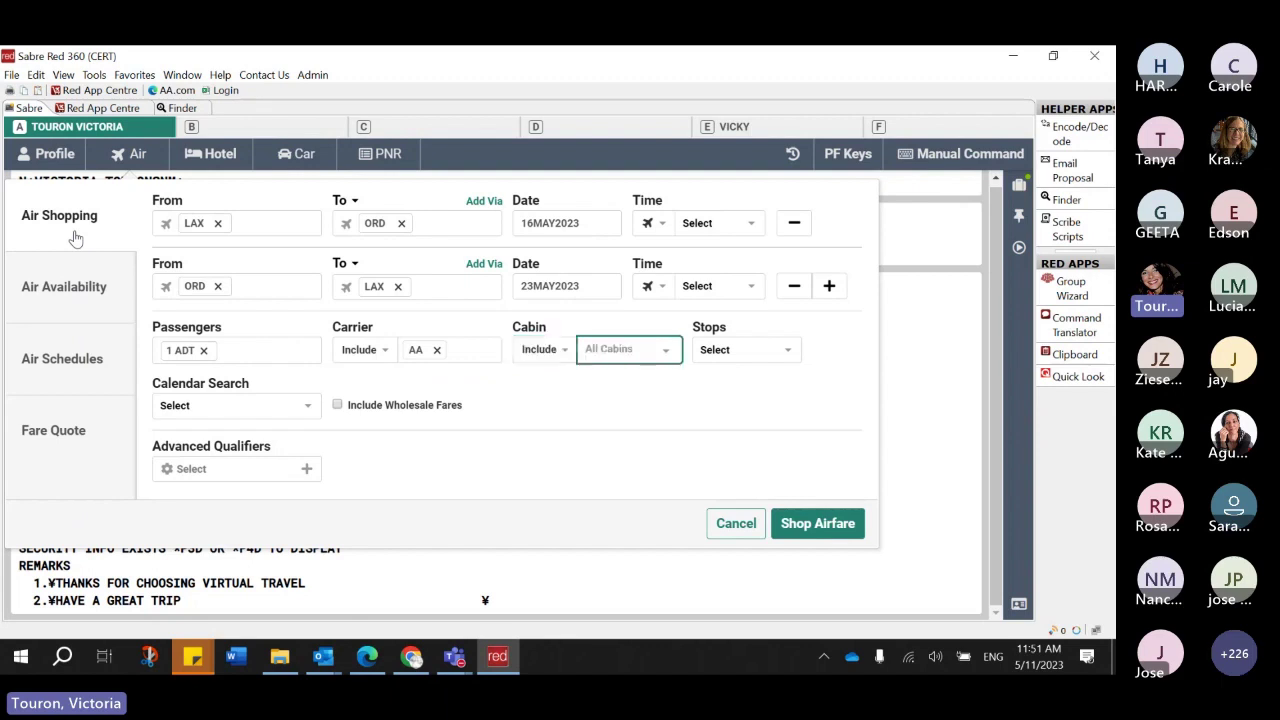
key(Tab)
key(space)
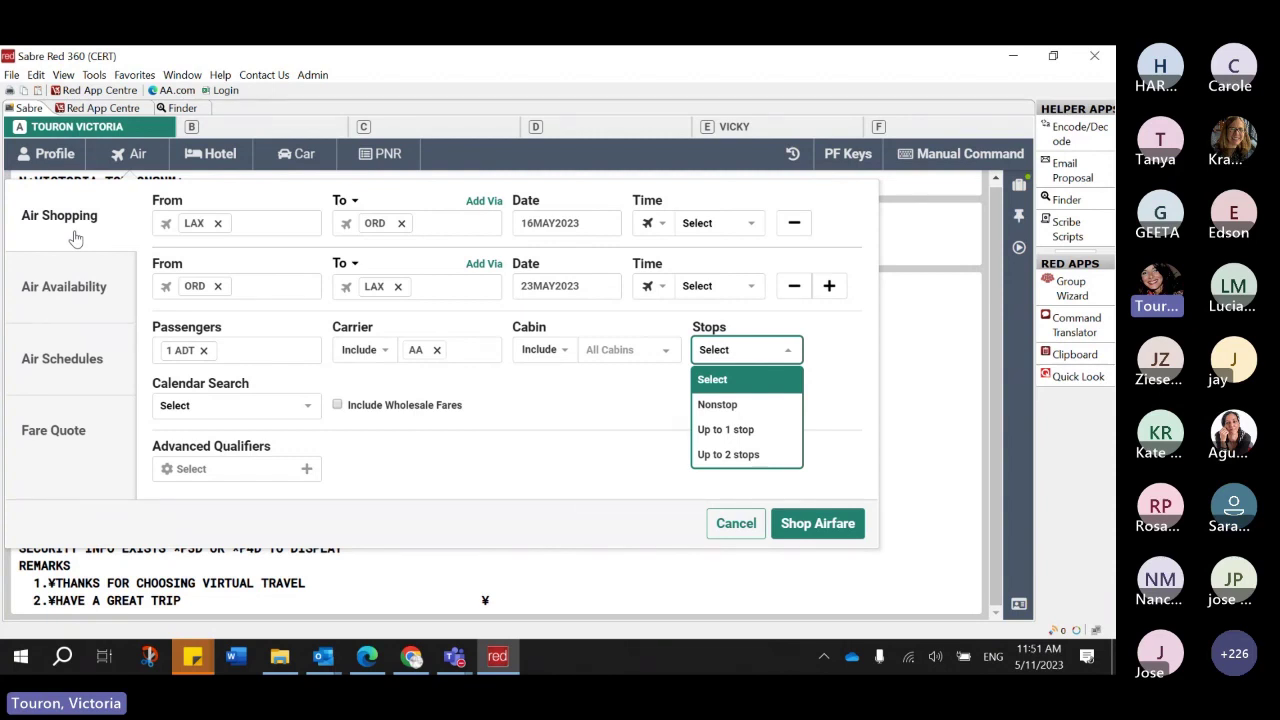
key(Tab)
key(Tab)
key(Tab)
key(shift+Tab)
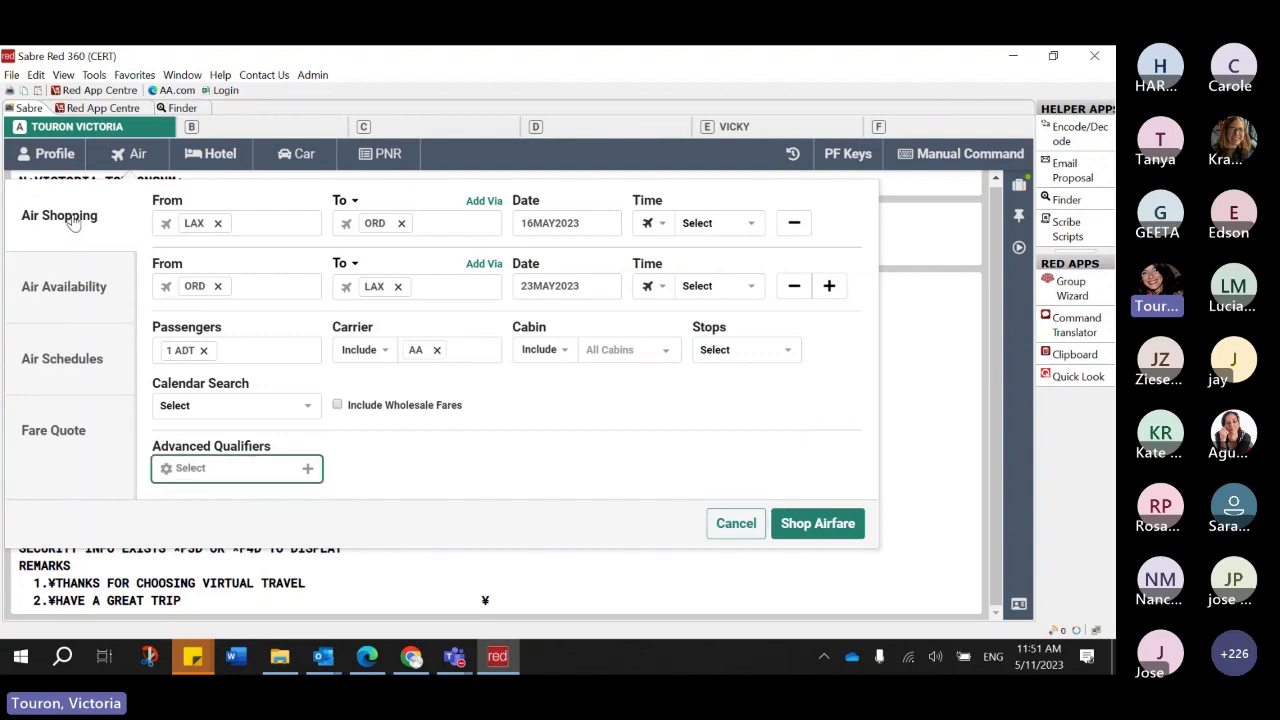
- Add the Exclude Fare Source advanced qualifier to the search
click(190, 470)
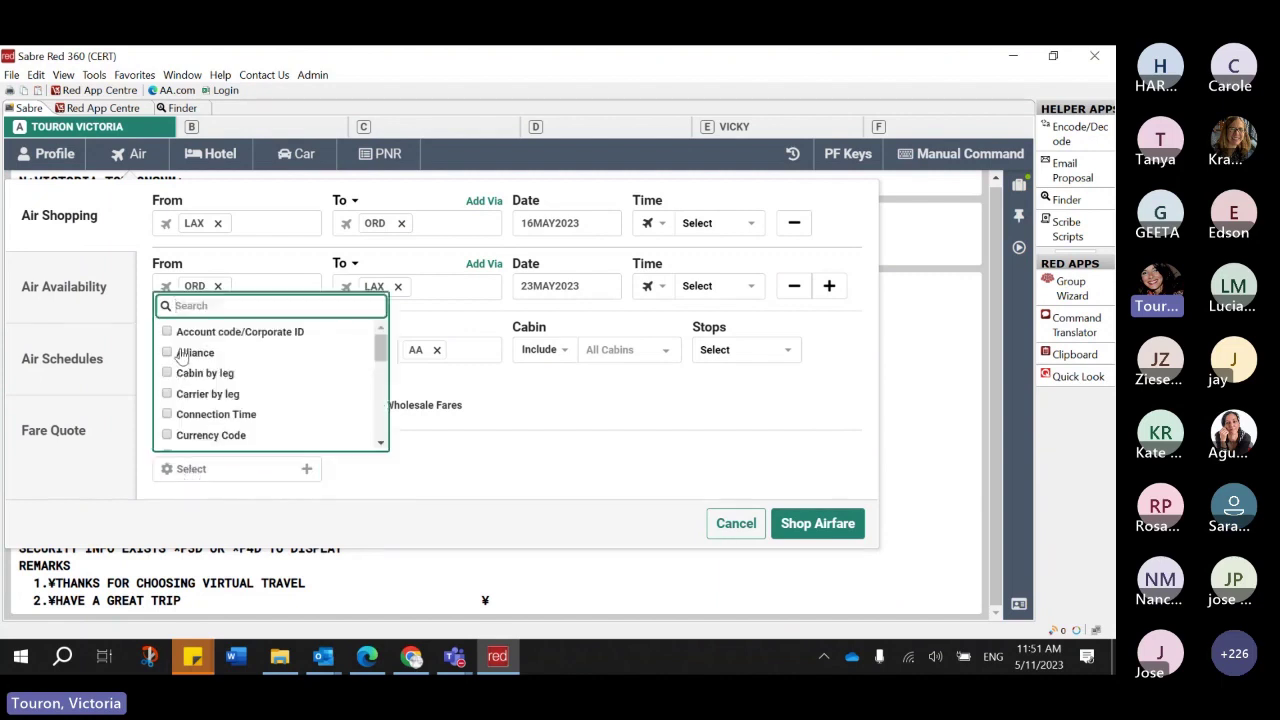
scroll(194, 398, down, 1)
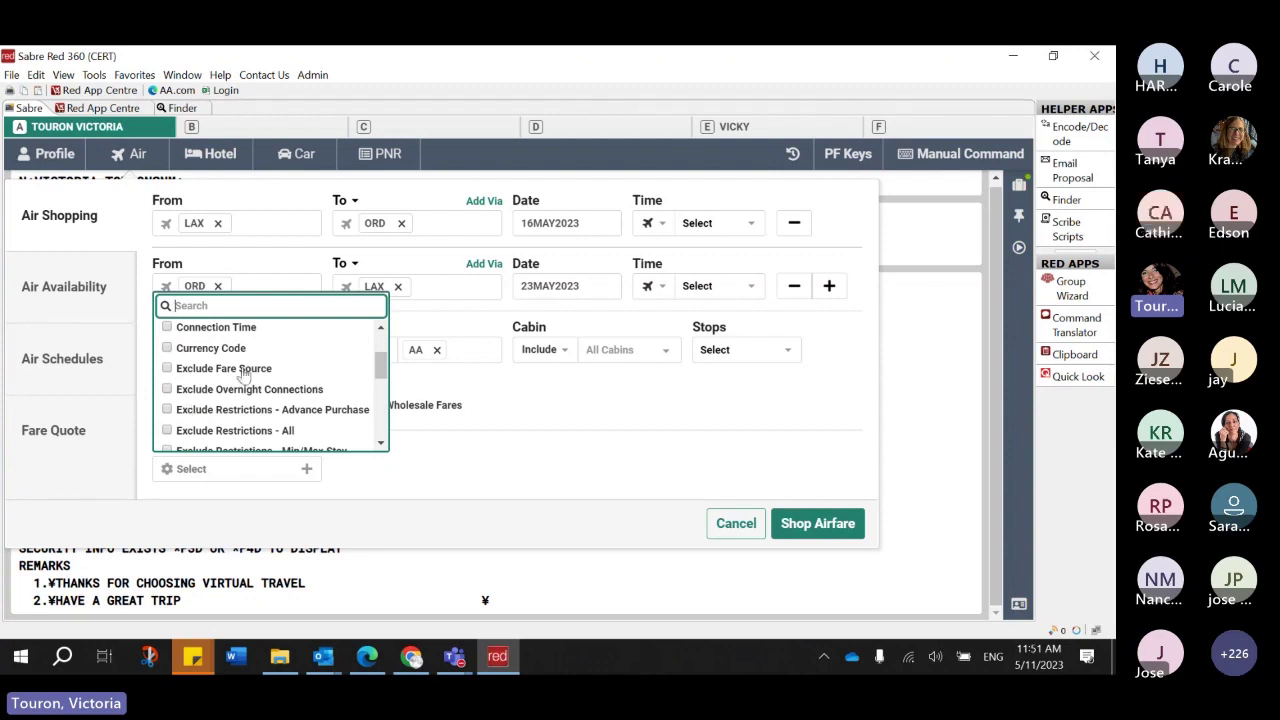
click(167, 369)
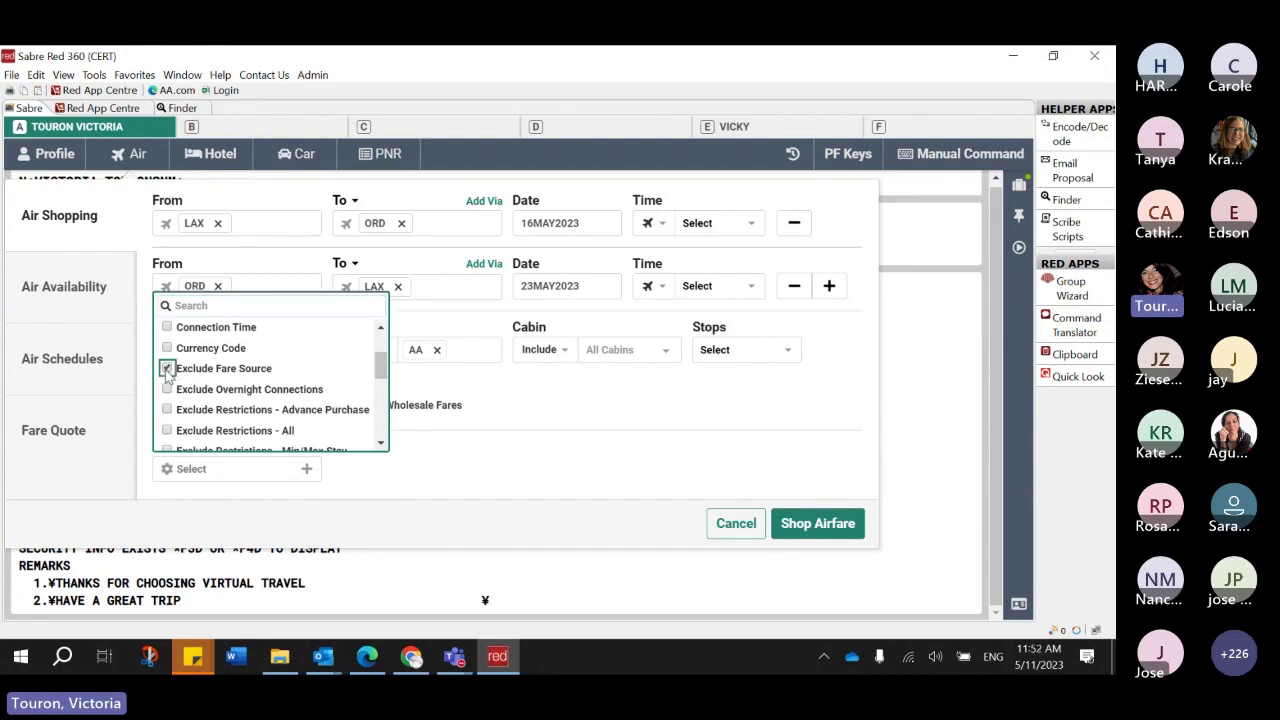
click(527, 414)
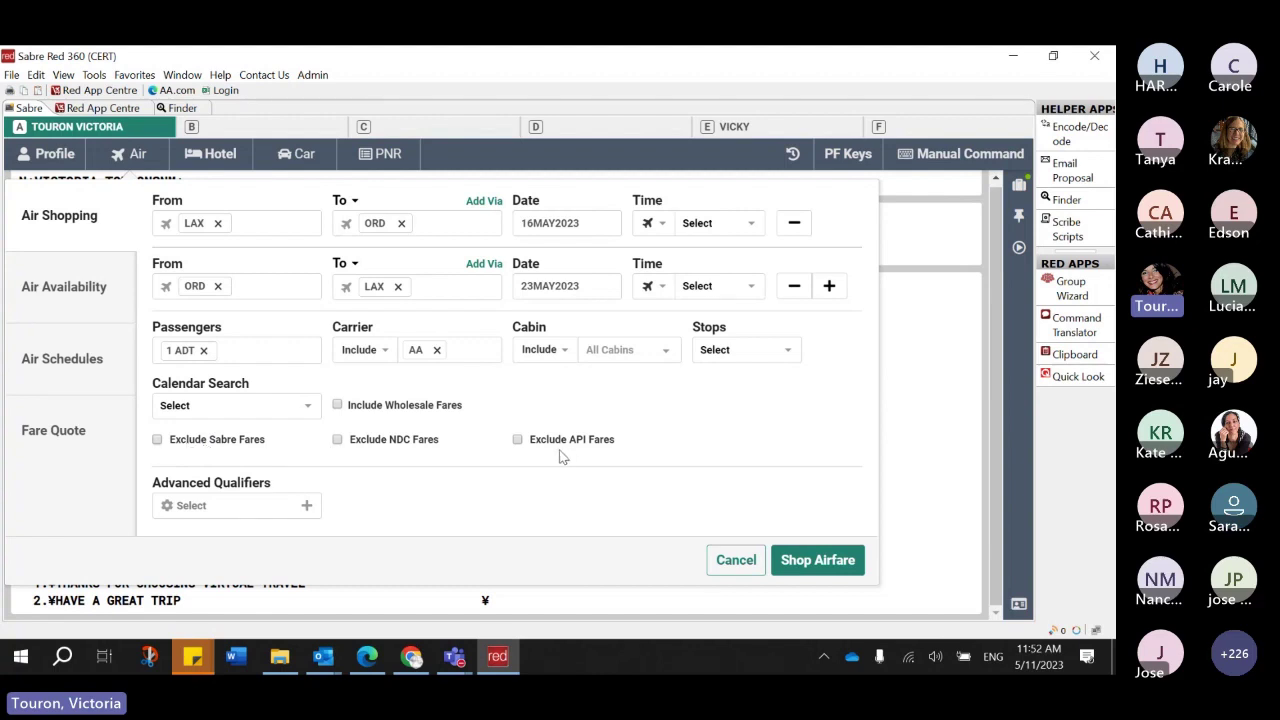
- Exclude API and Sabre fares, keeping NDC fares, and run the airfare search
click(518, 440)
click(158, 440)
click(828, 558)
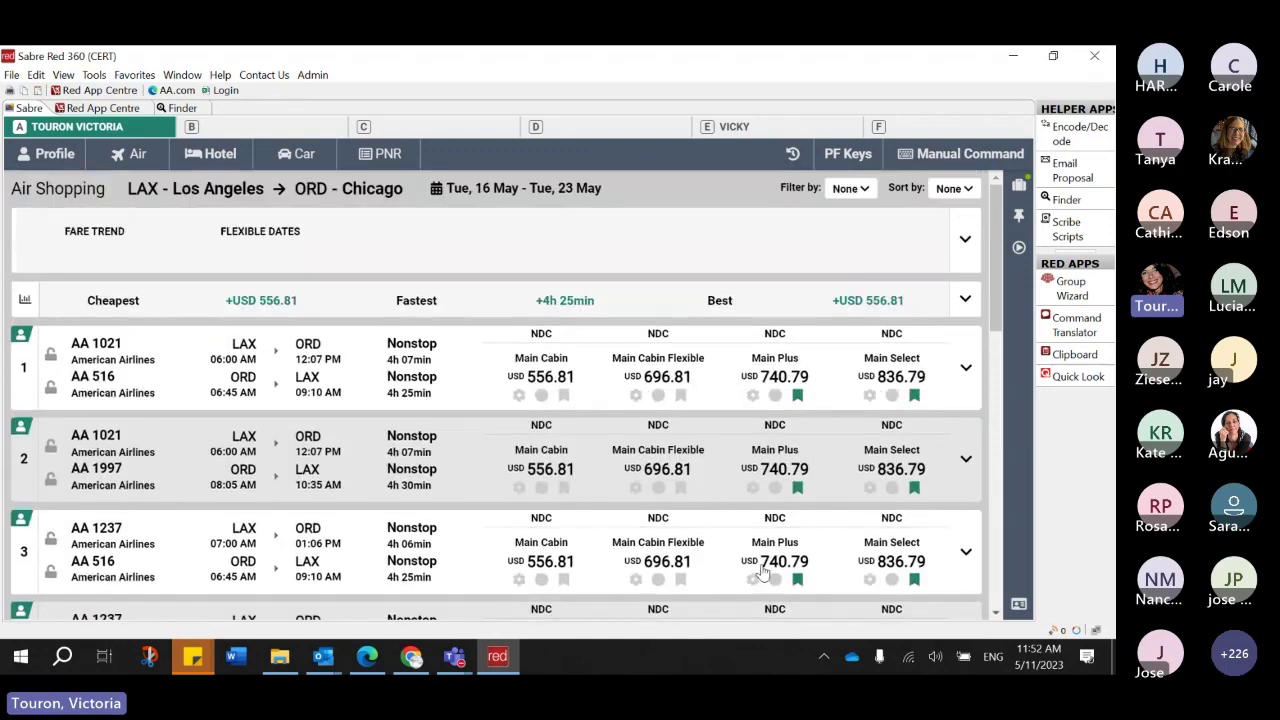
- Show result 1's Main Select fare: AA 1021, Boeing 737-800, 170 kg CO2, no free baggage
mouse_move(762, 570)
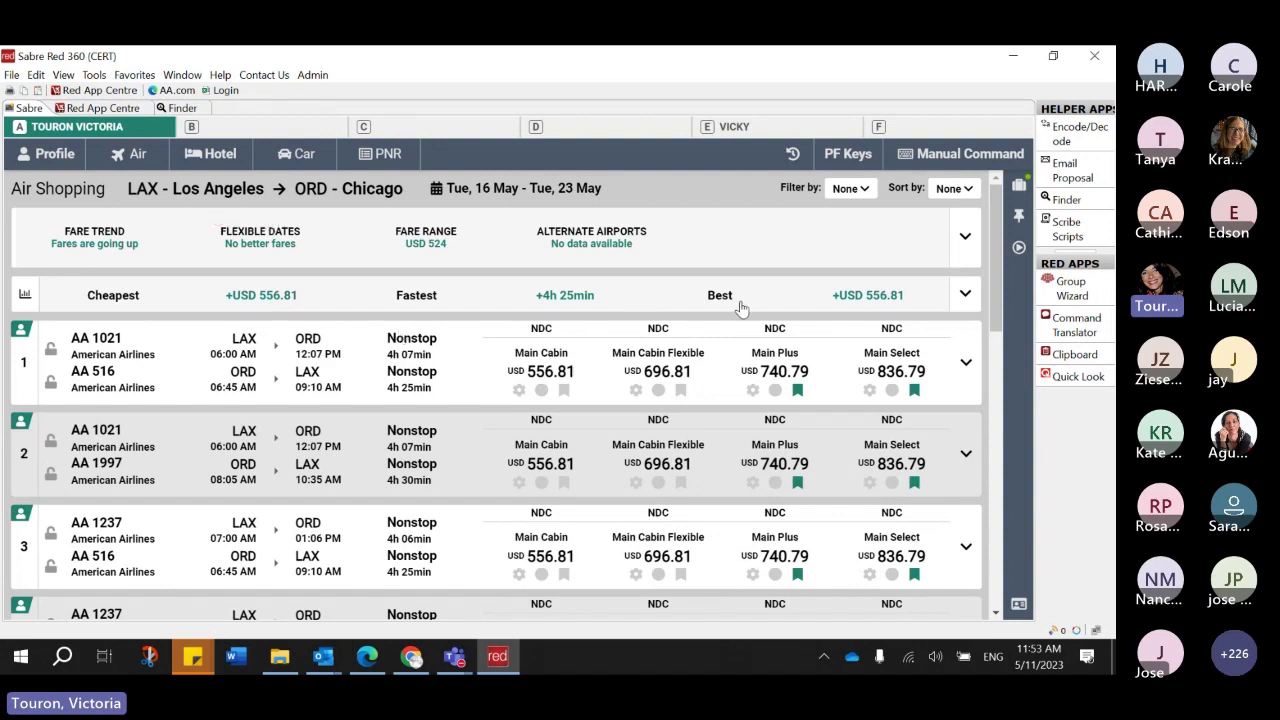
drag(540, 318, 945, 363)
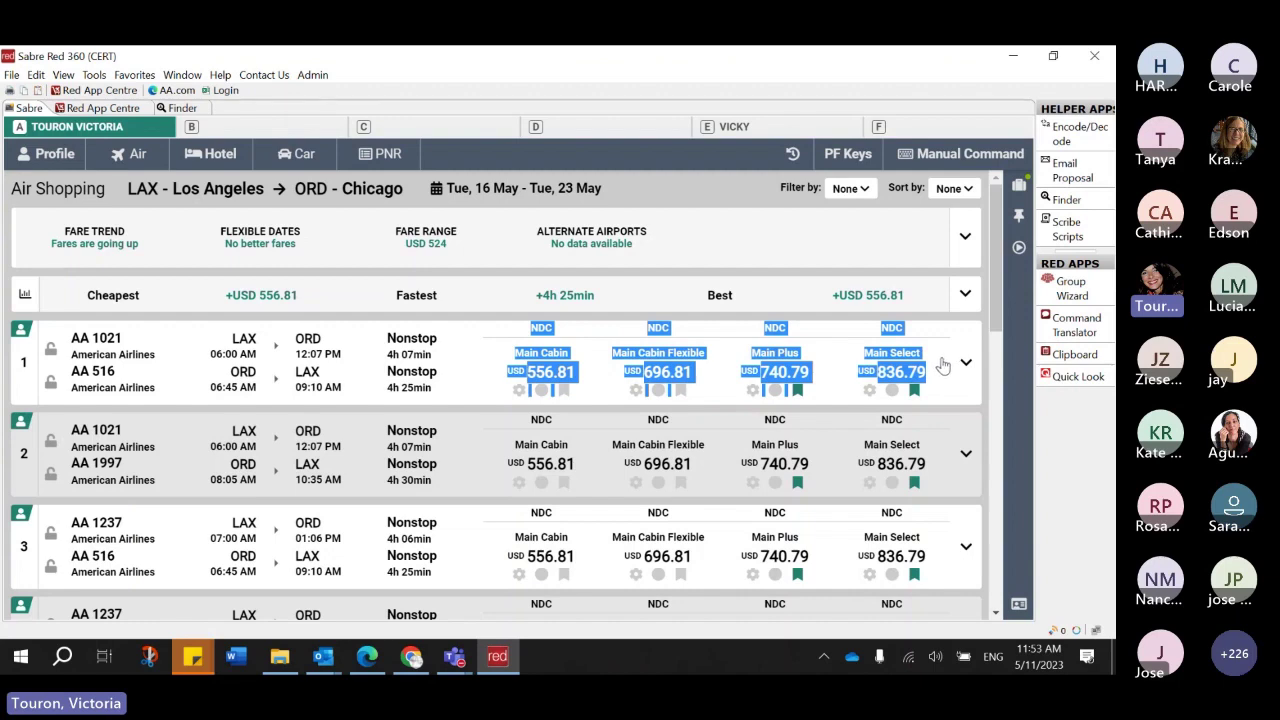
drag(943, 365, 910, 333)
click(906, 331)
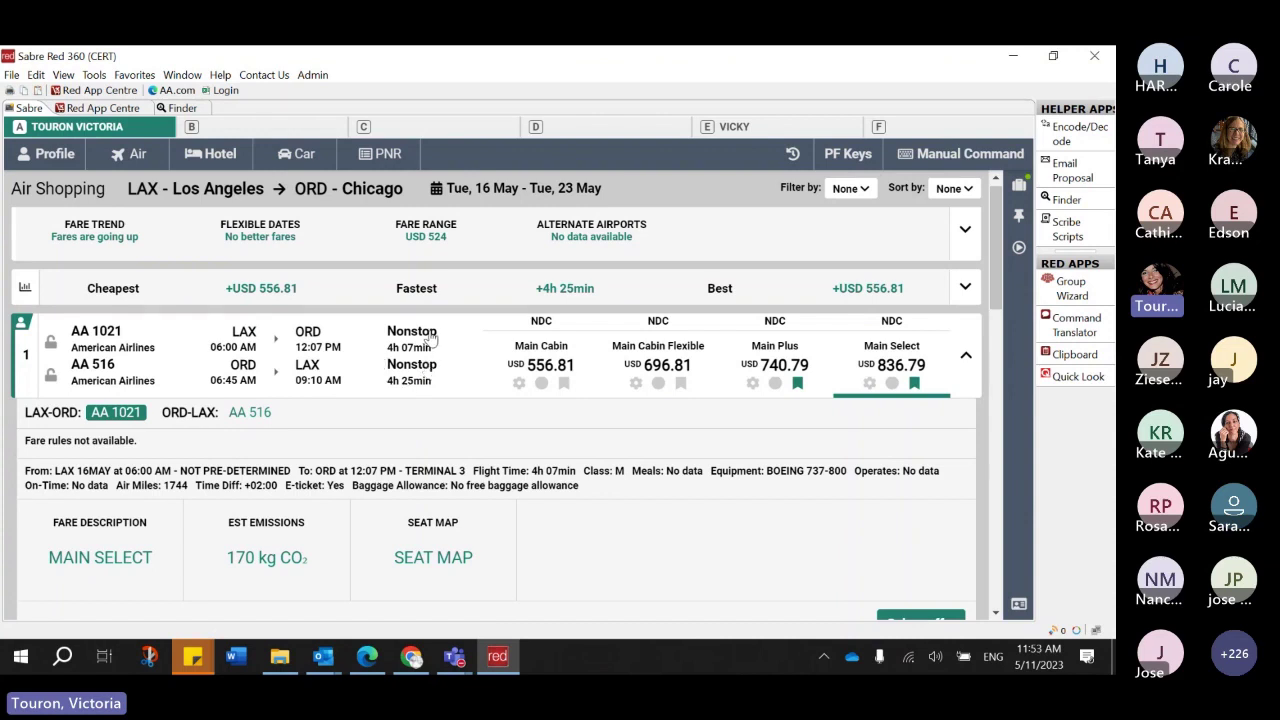
- Collapse result 1 and show filters for carrier AA, fare type, NDC source, price and stops
mouse_move(551, 372)
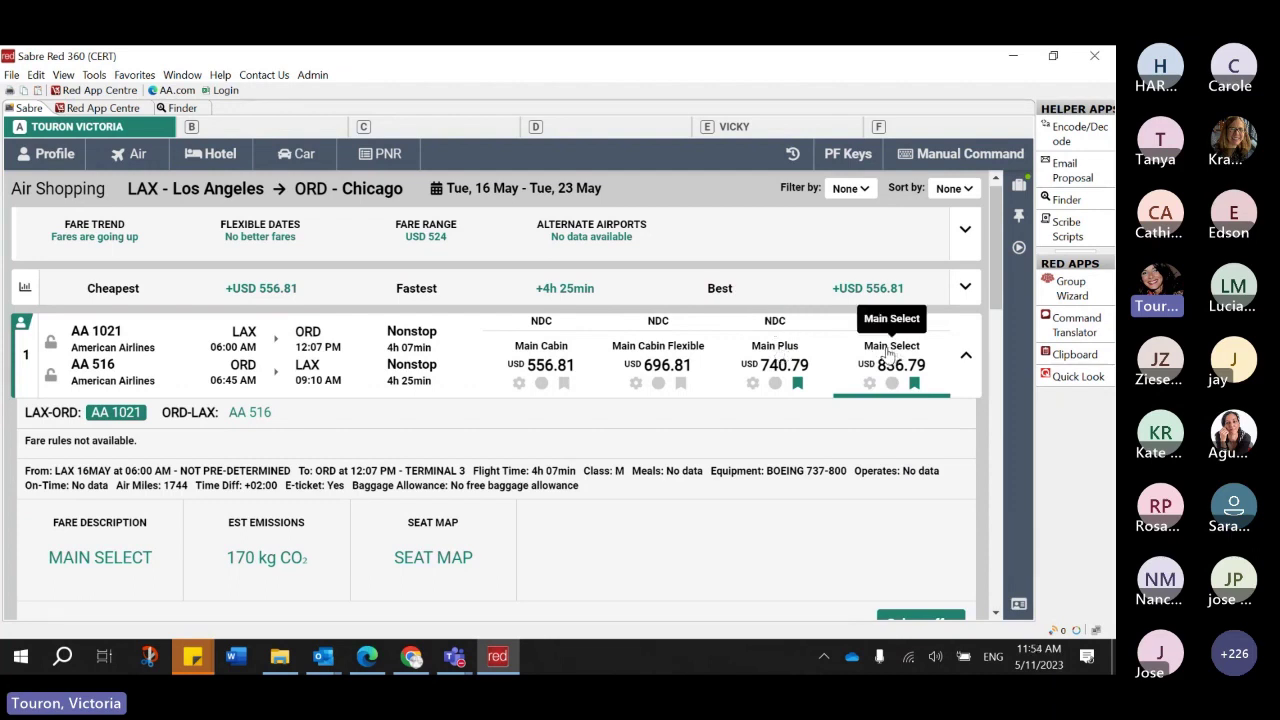
click(965, 358)
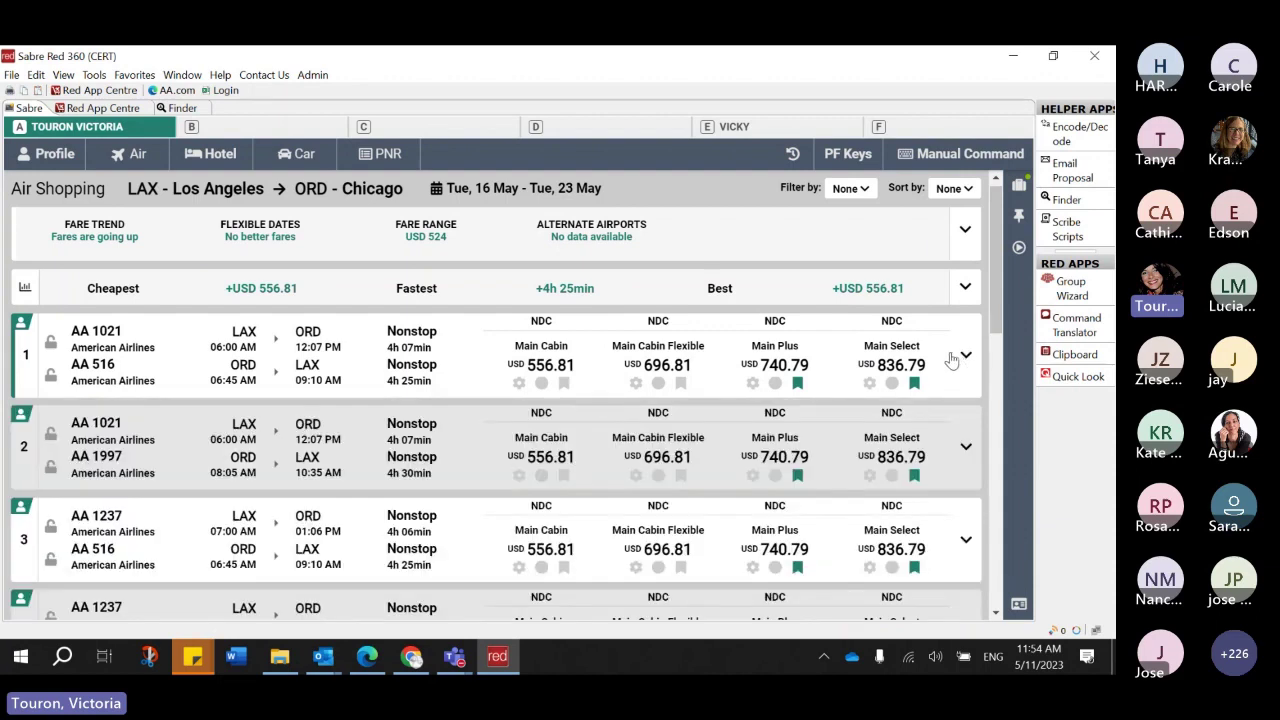
click(855, 189)
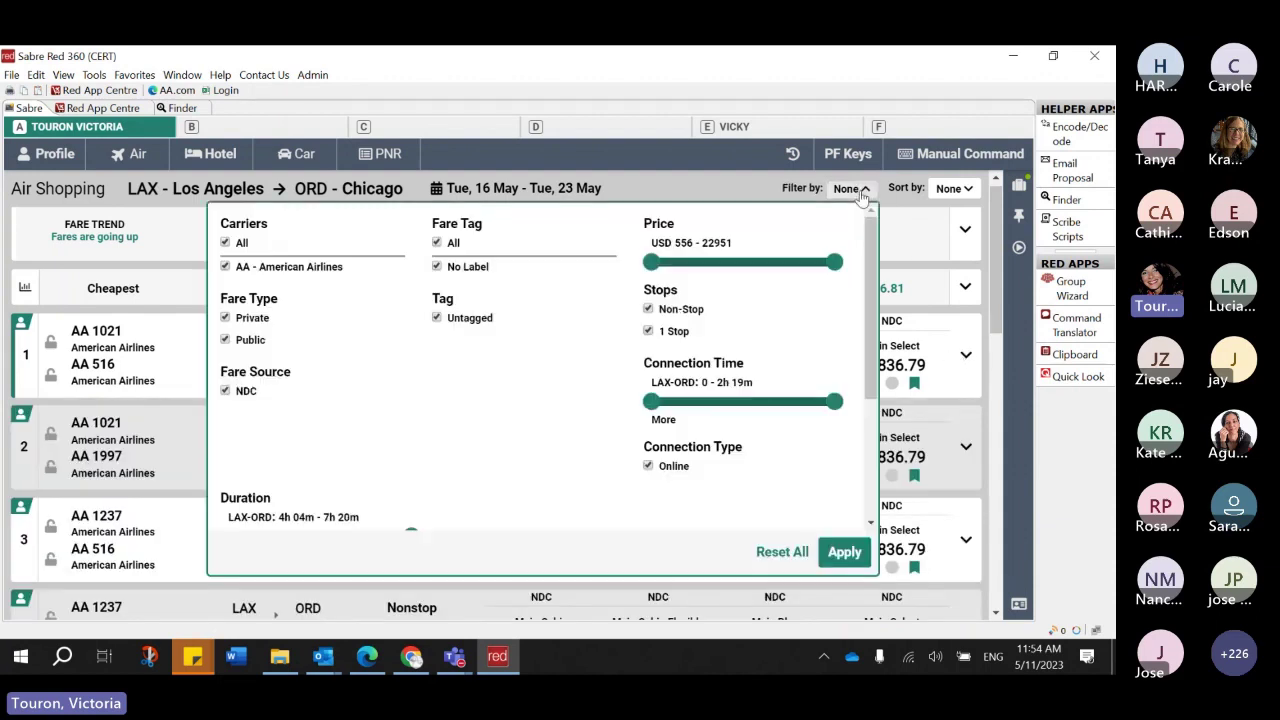
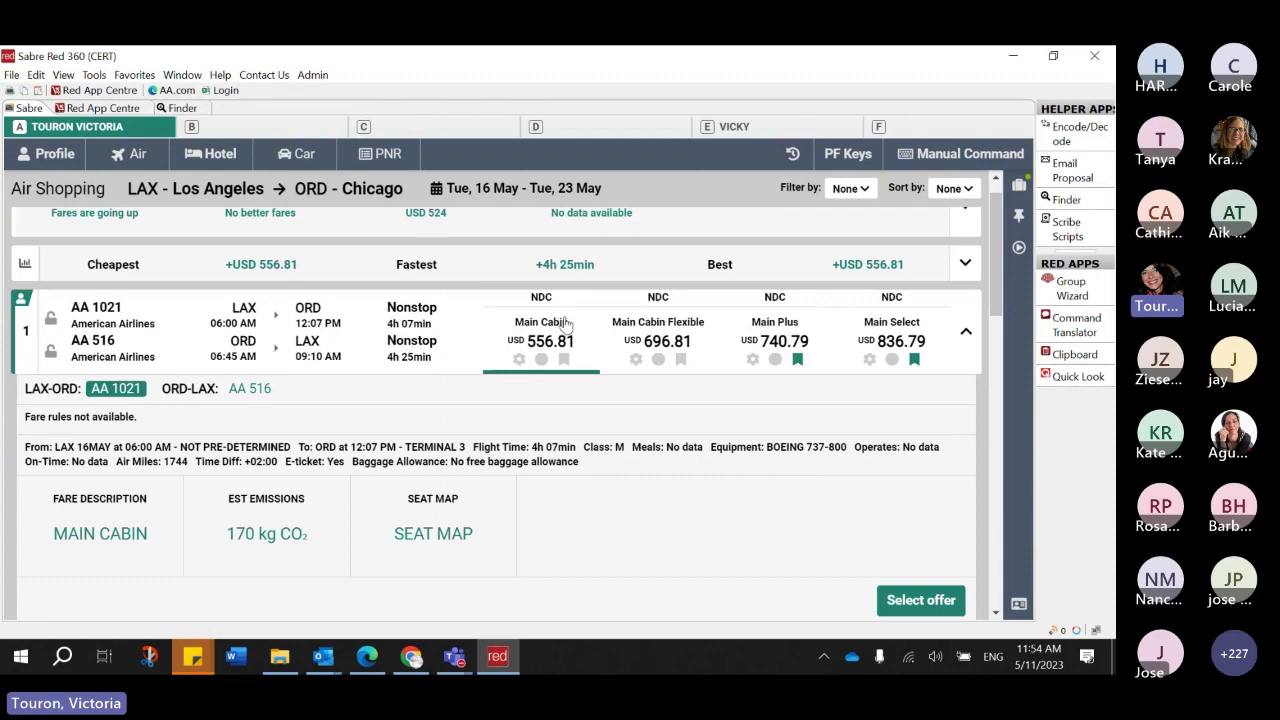
mouse_move(521, 352)
drag(50, 447, 608, 464)
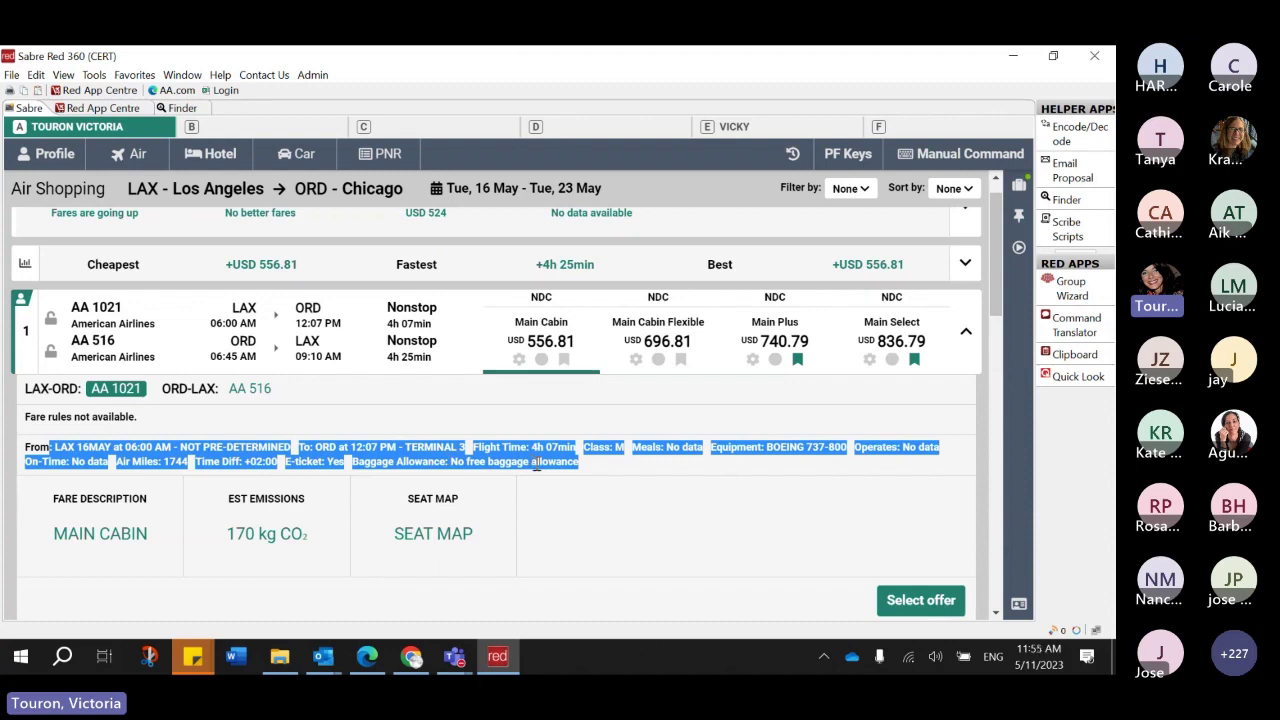
click(665, 345)
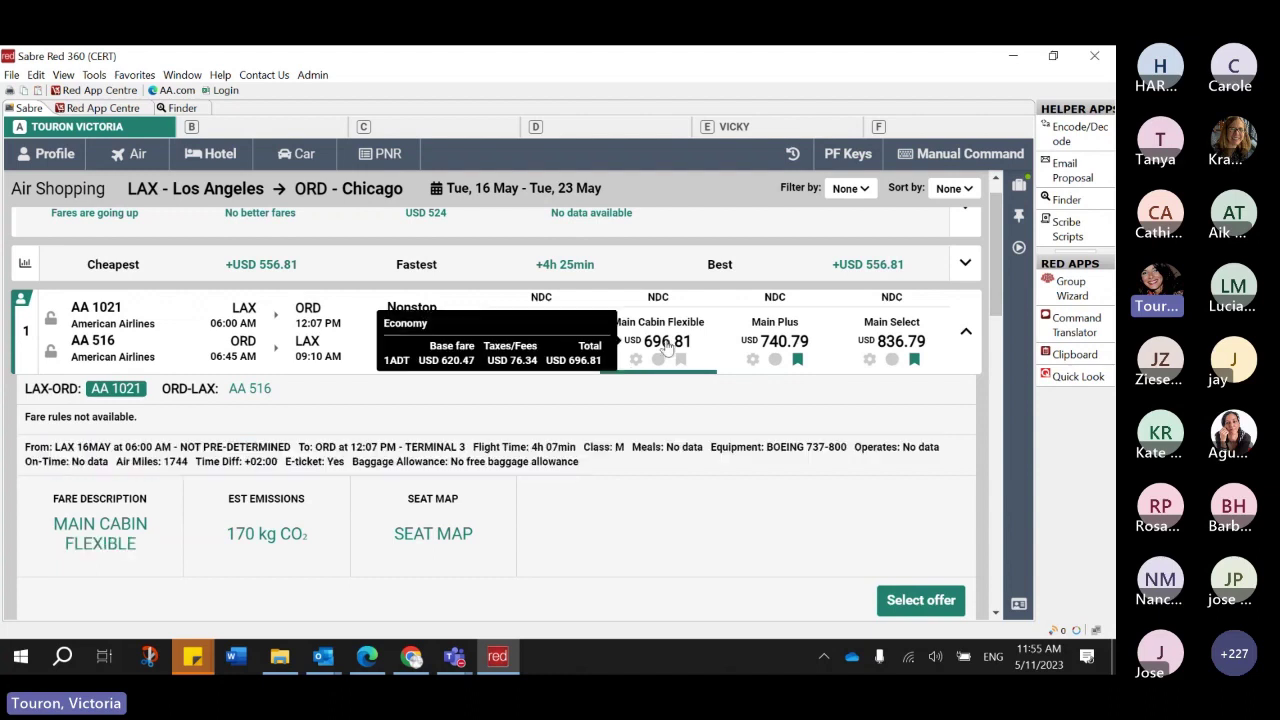
click(772, 343)
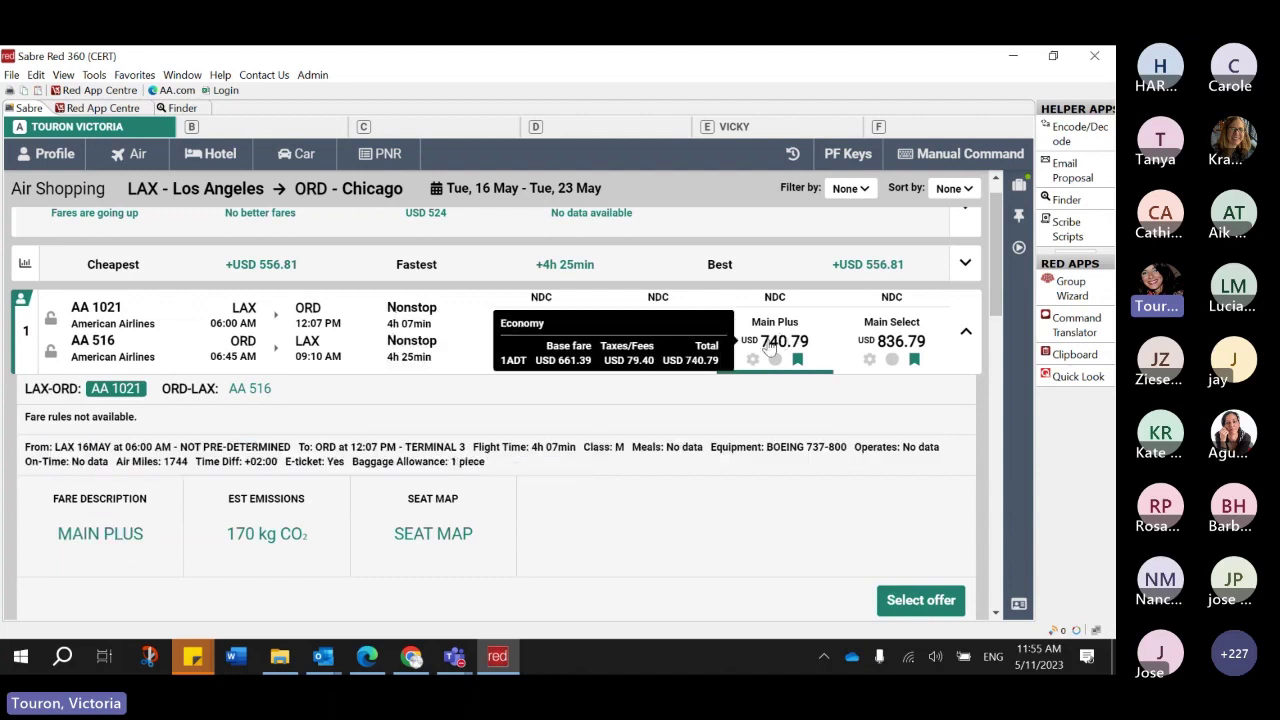
drag(500, 455, 452, 463)
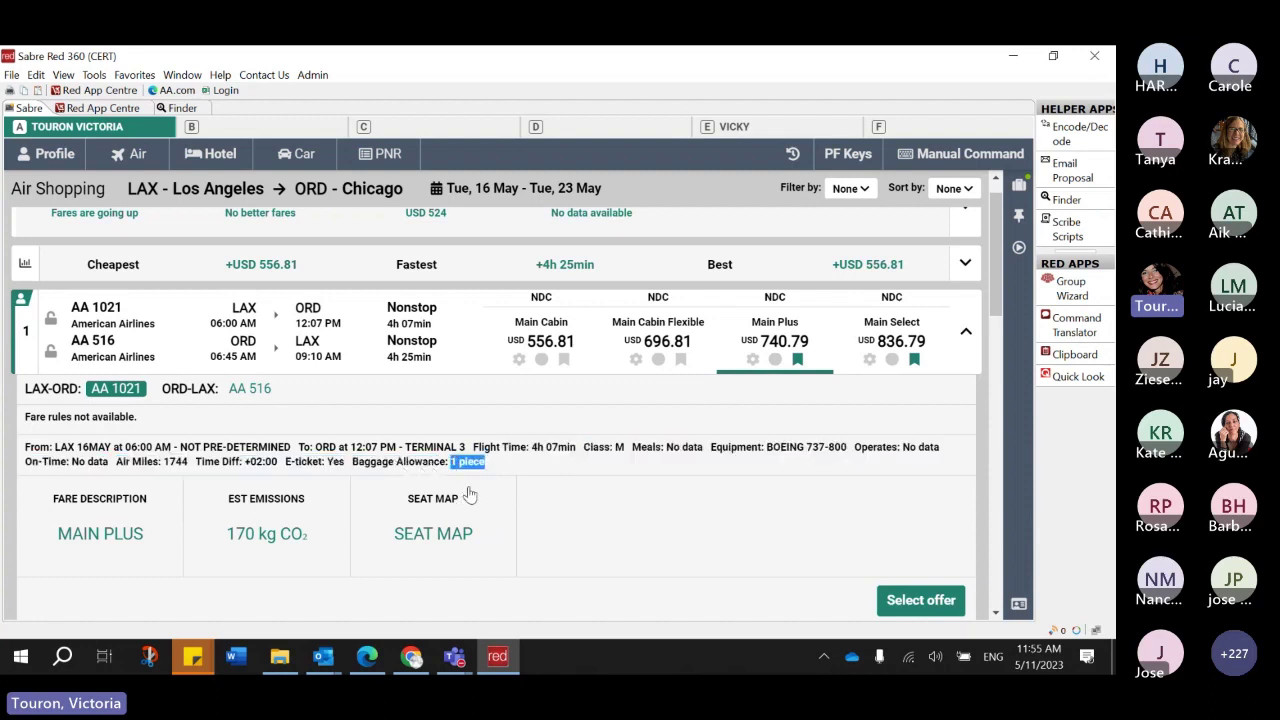
click(530, 330)
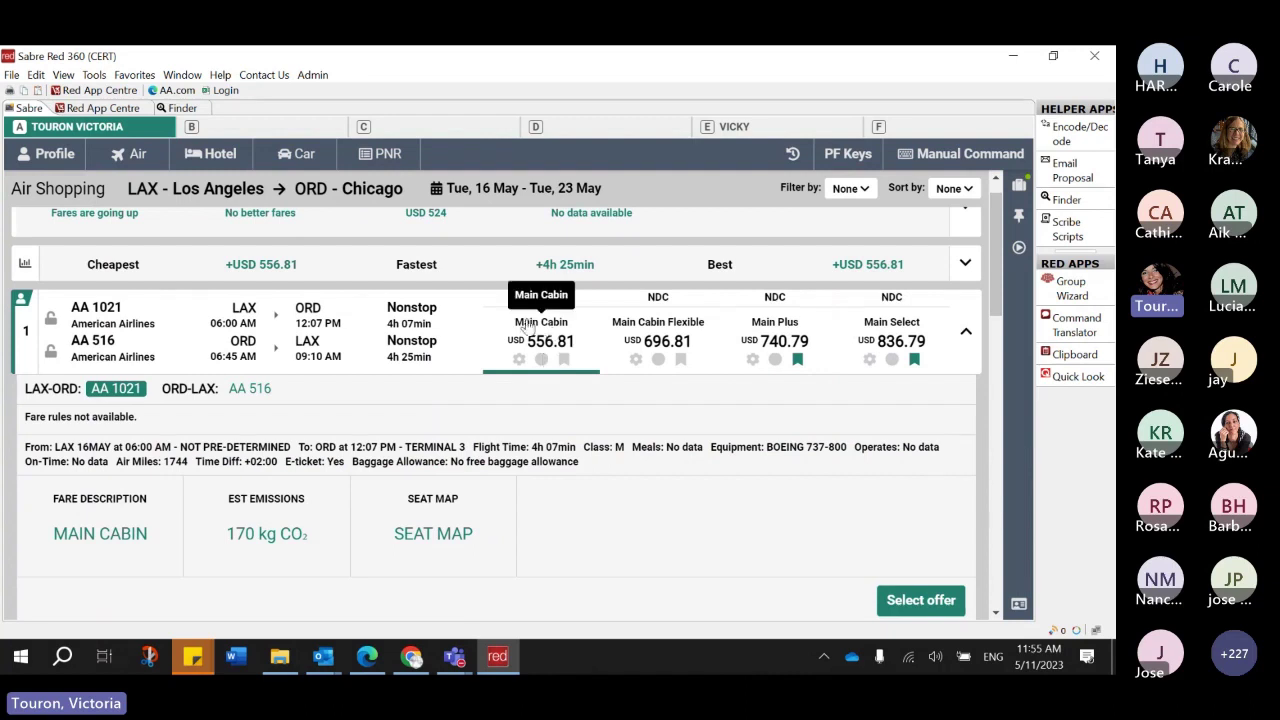
click(88, 537)
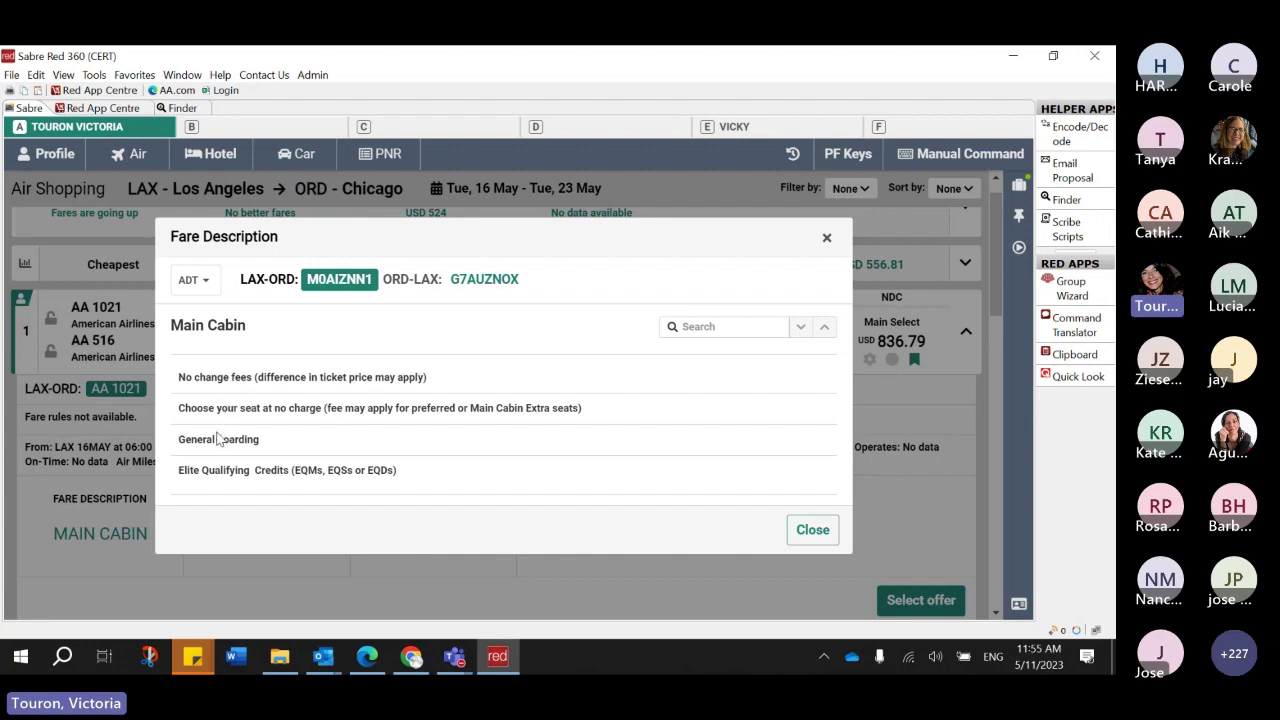
click(825, 540)
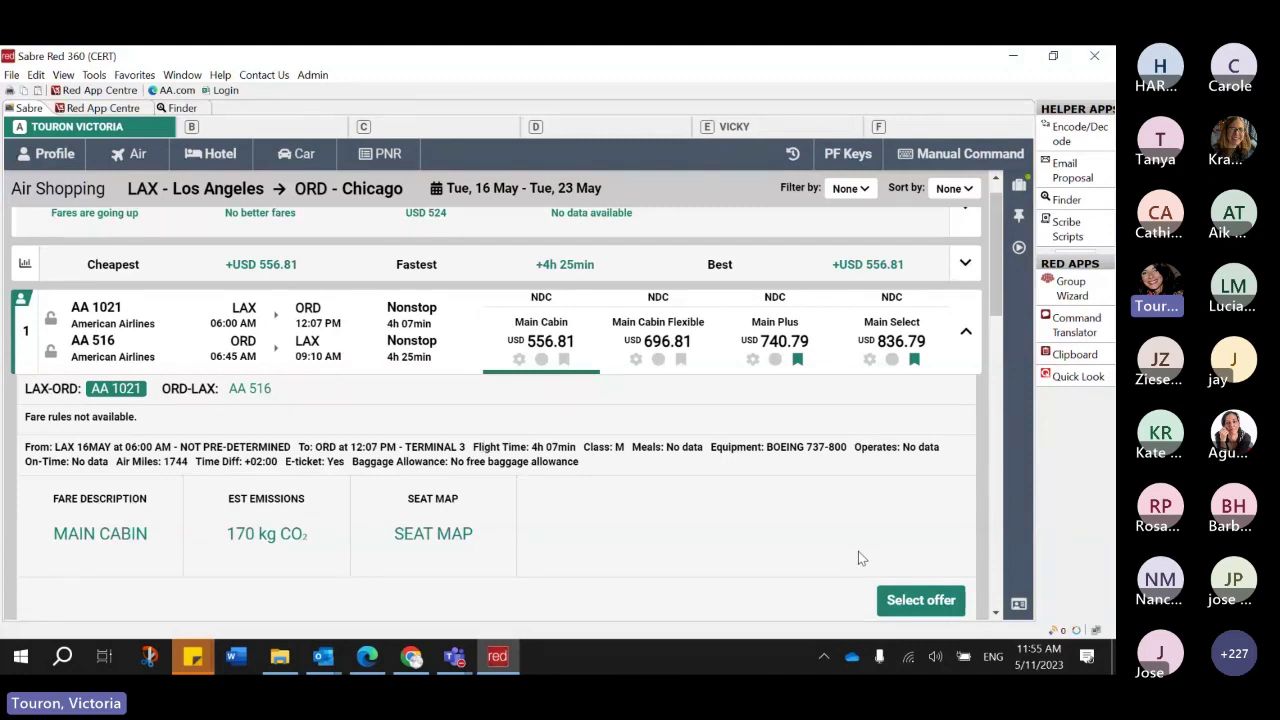
- Select the Main Cabin offer and check the re-pricing options without changing anything
click(917, 612)
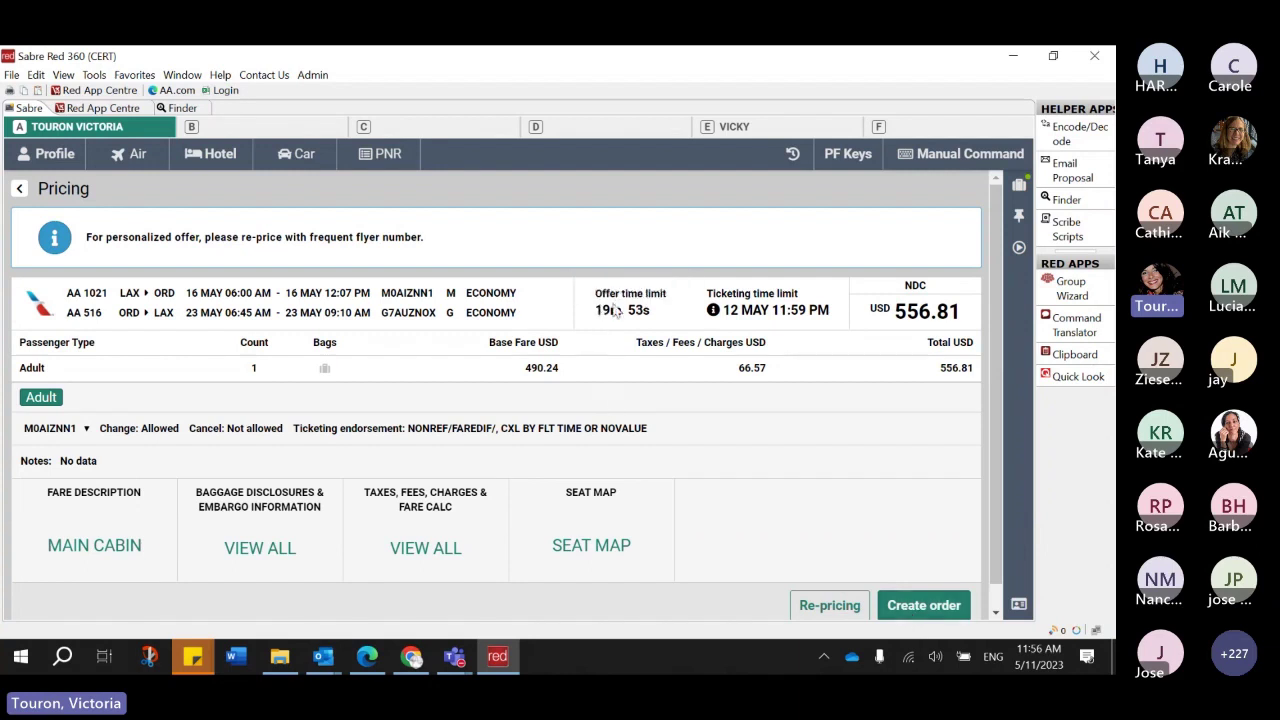
drag(595, 293, 666, 294)
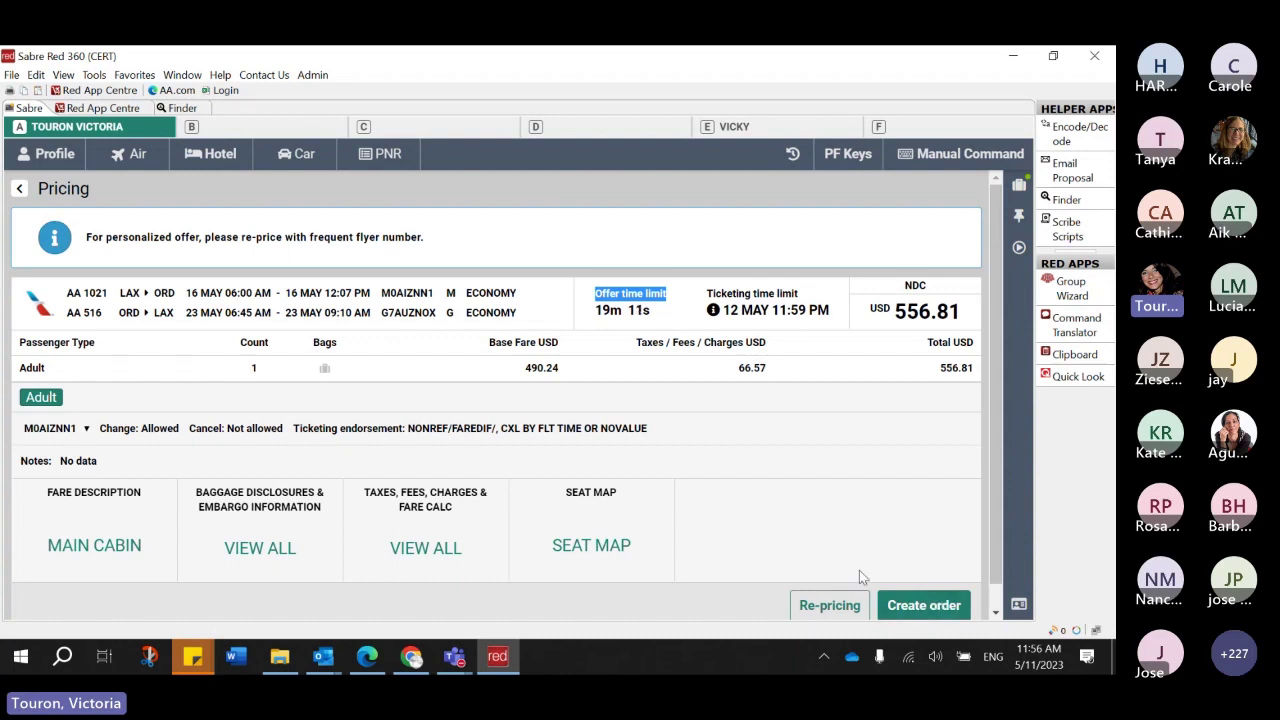
click(826, 606)
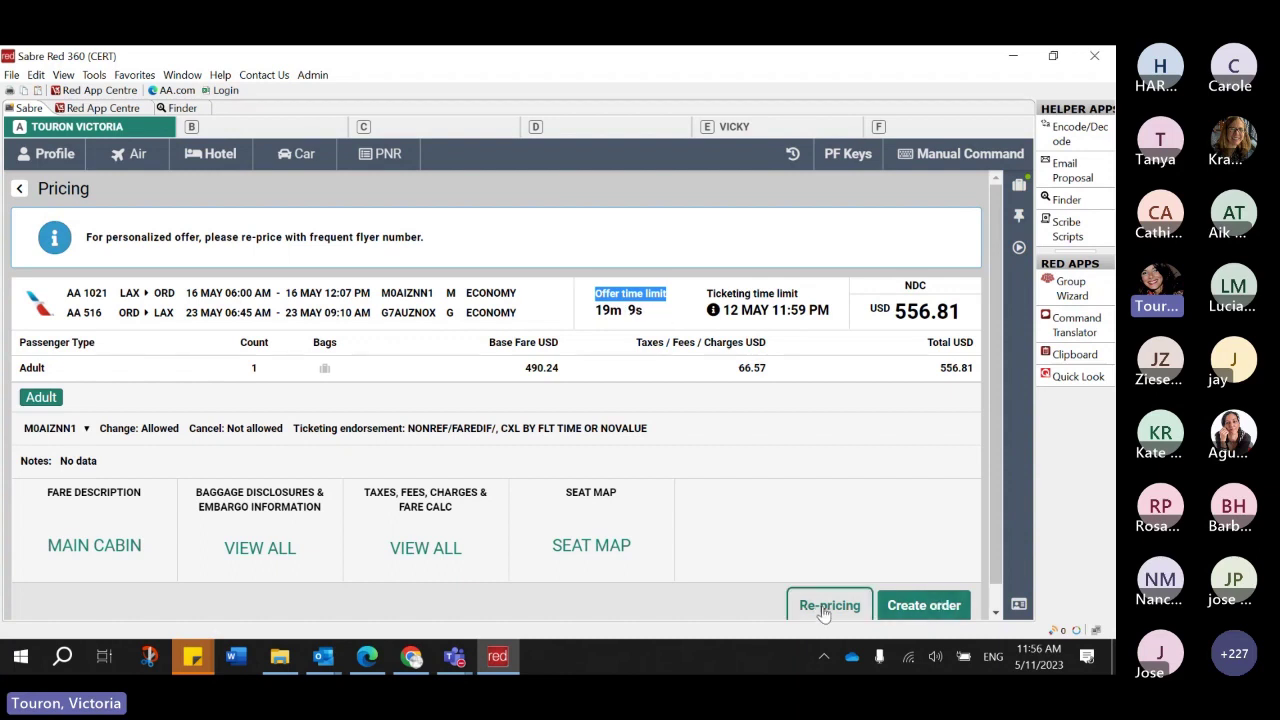
click(193, 398)
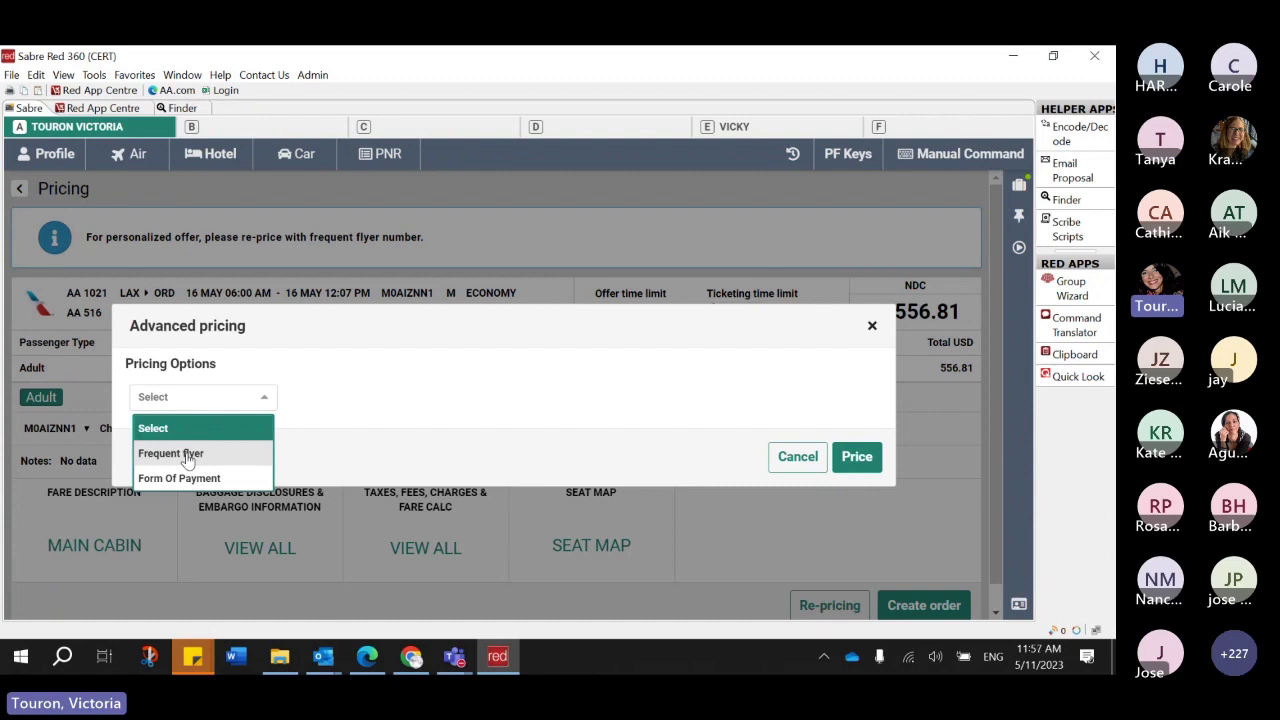
click(818, 458)
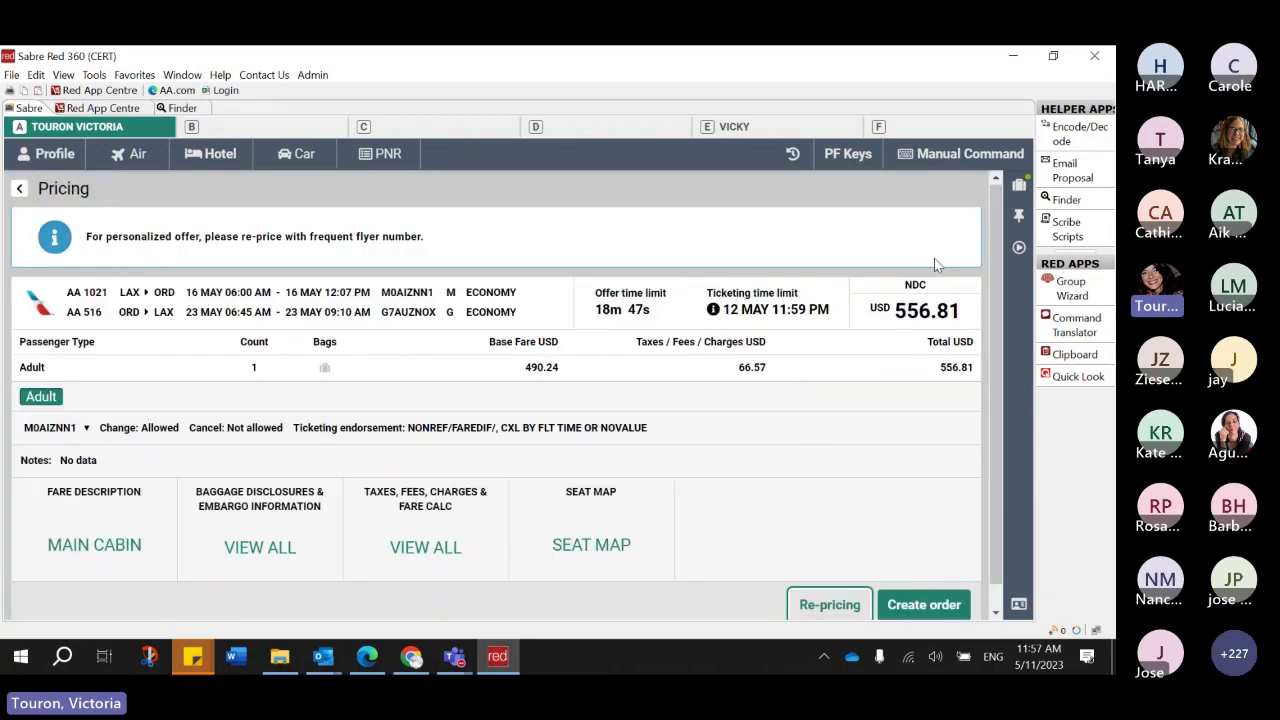
- Highlight the USD 556.81 total, the change and cancel conditions, and the ticketing endorsement
drag(884, 317, 963, 323)
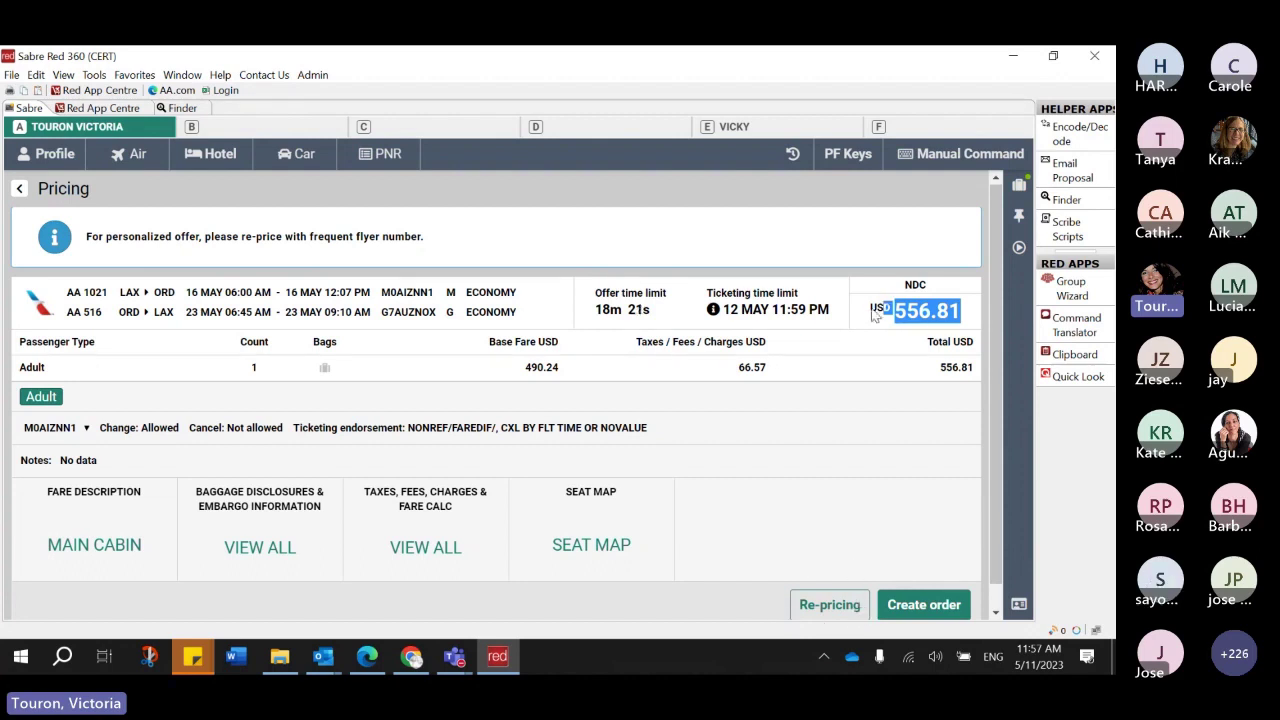
drag(875, 315, 868, 312)
mouse_move(325, 377)
drag(100, 428, 229, 443)
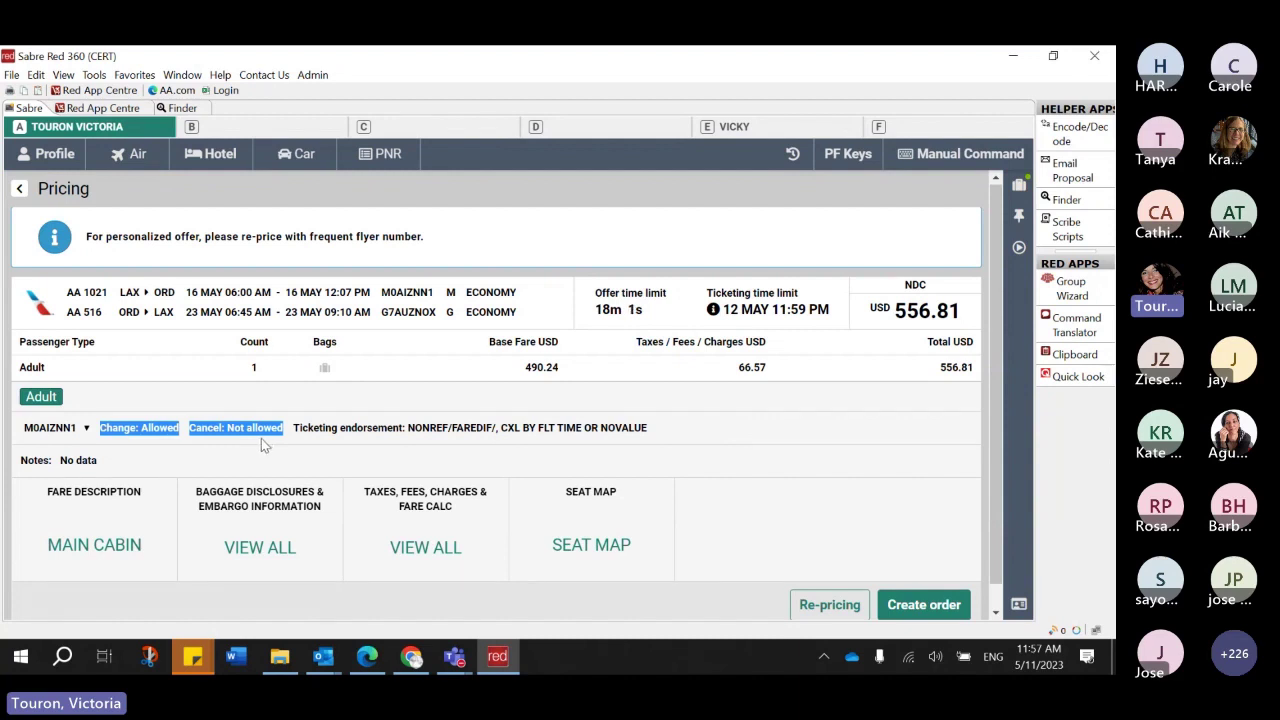
drag(261, 438, 688, 435)
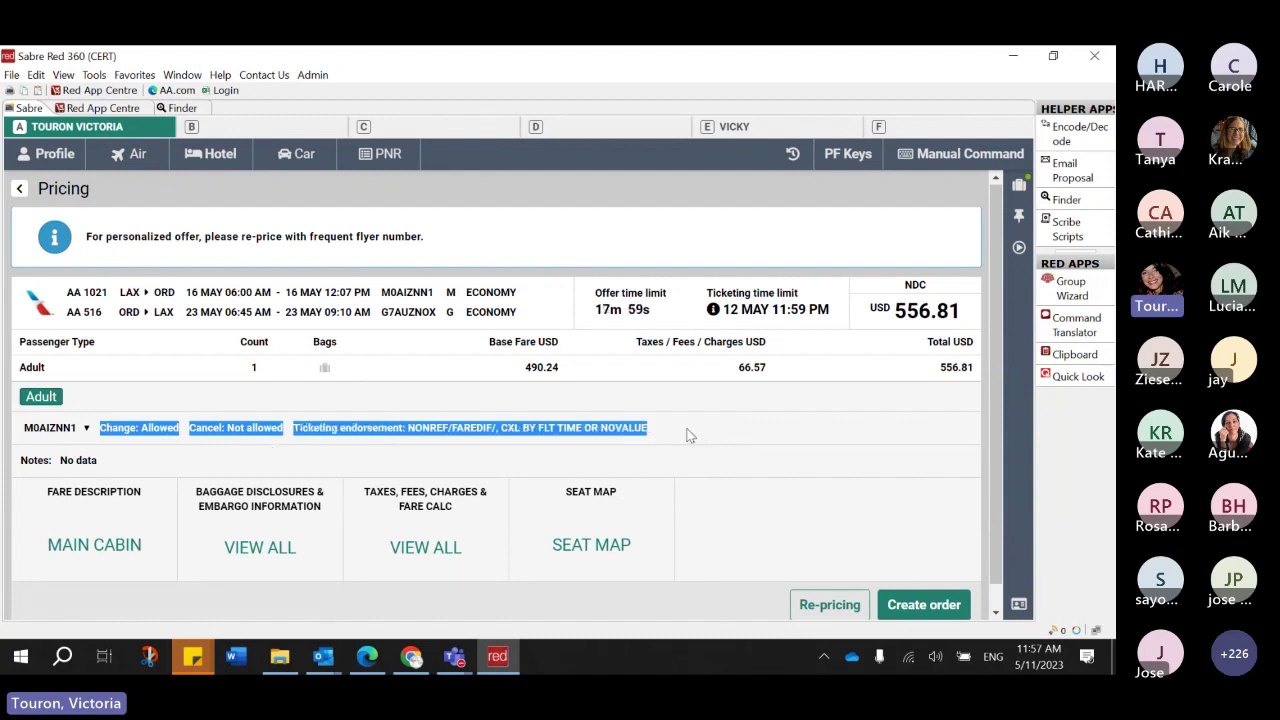
click(124, 558)
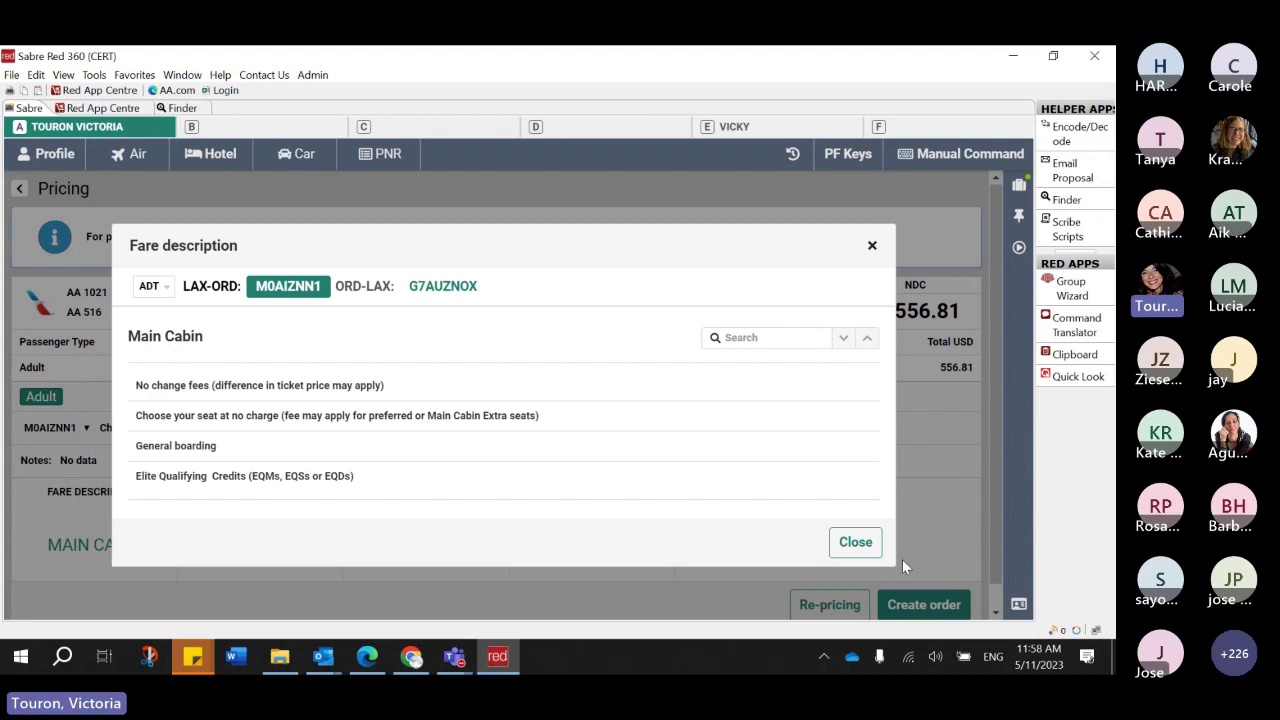
click(855, 542)
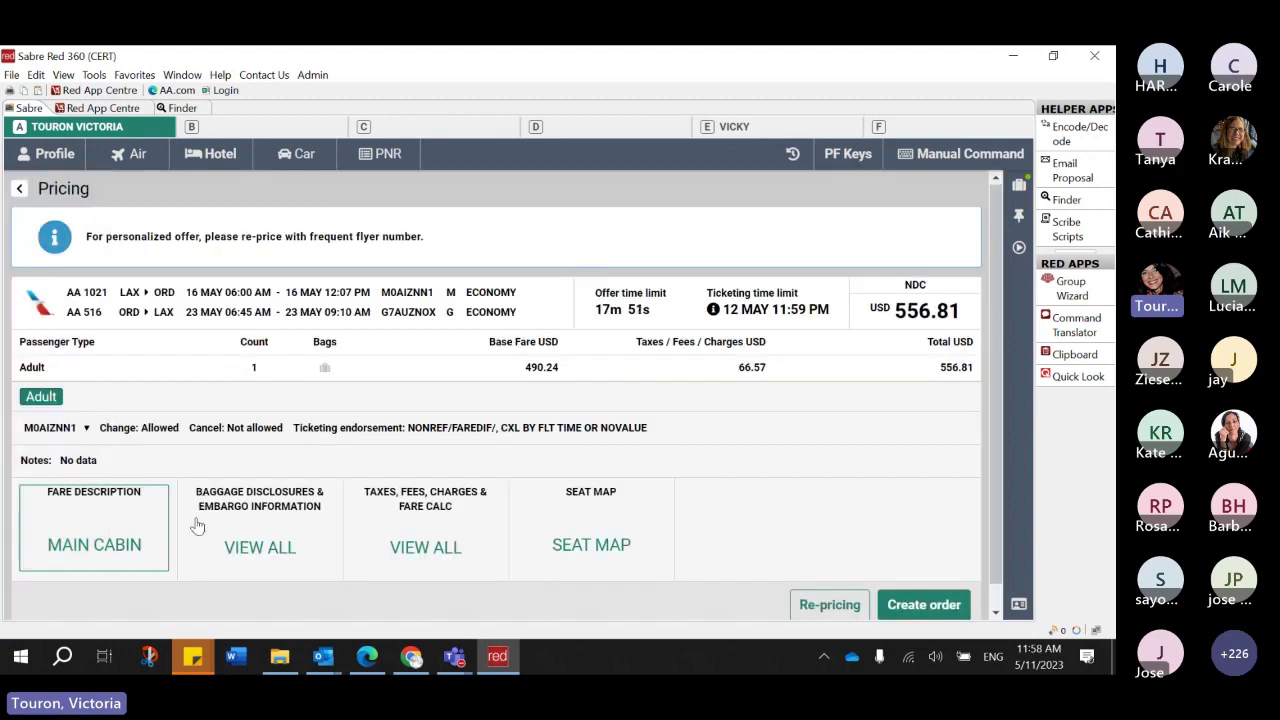
click(260, 563)
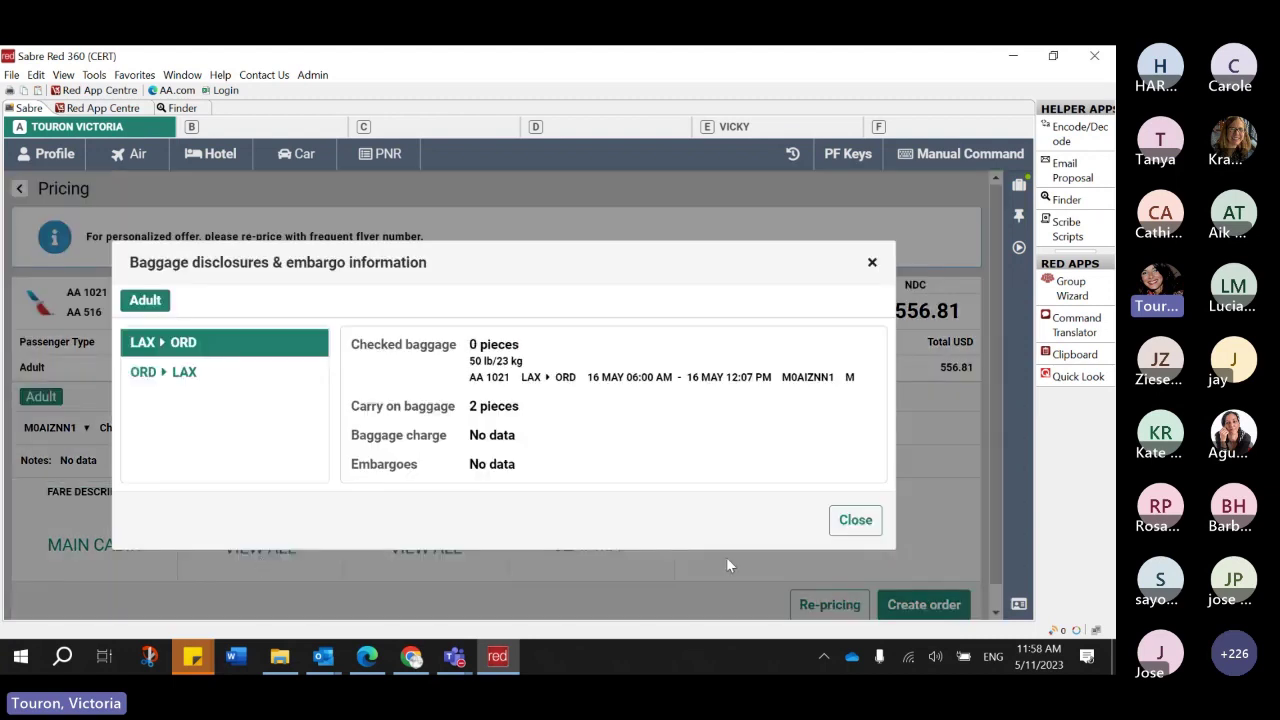
click(855, 520)
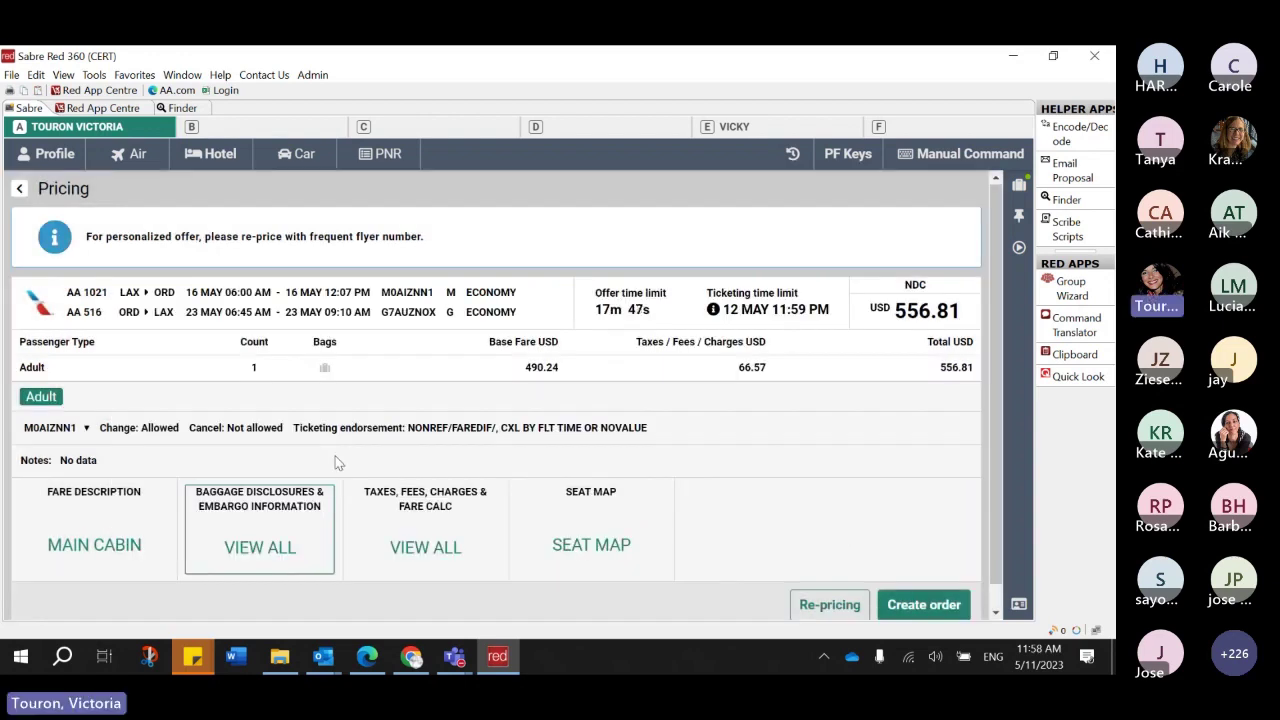
click(445, 560)
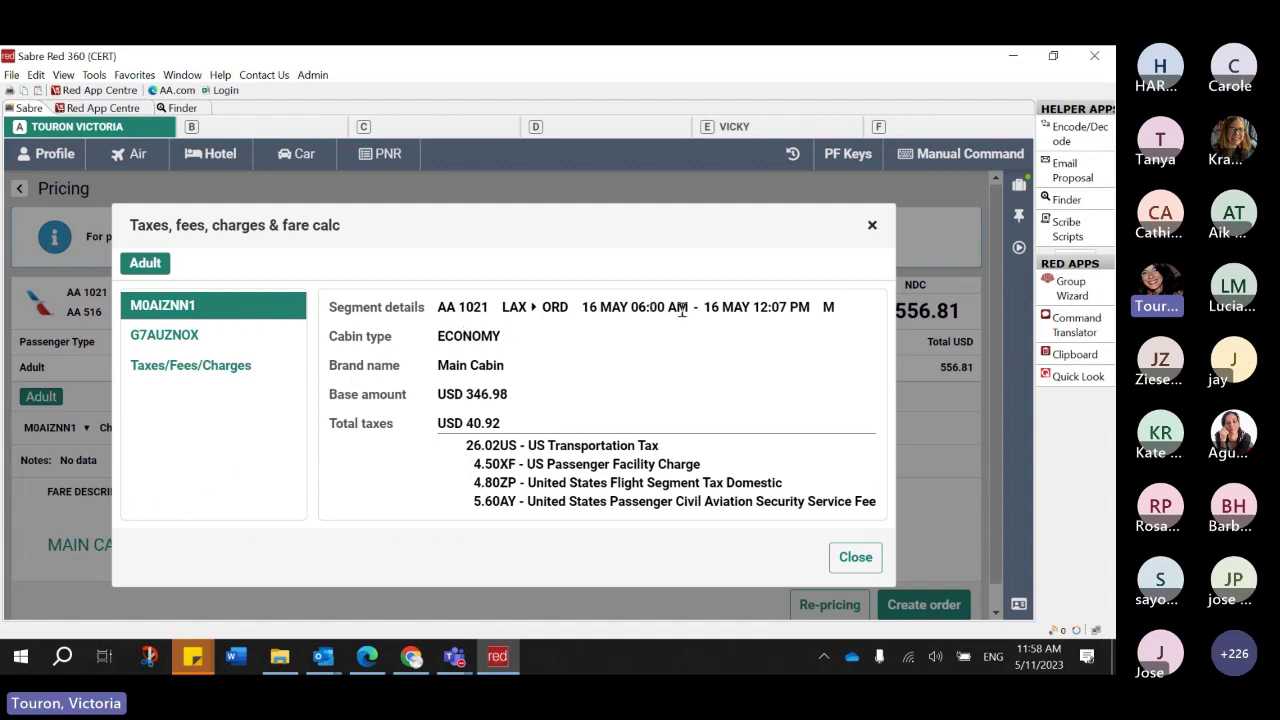
click(855, 560)
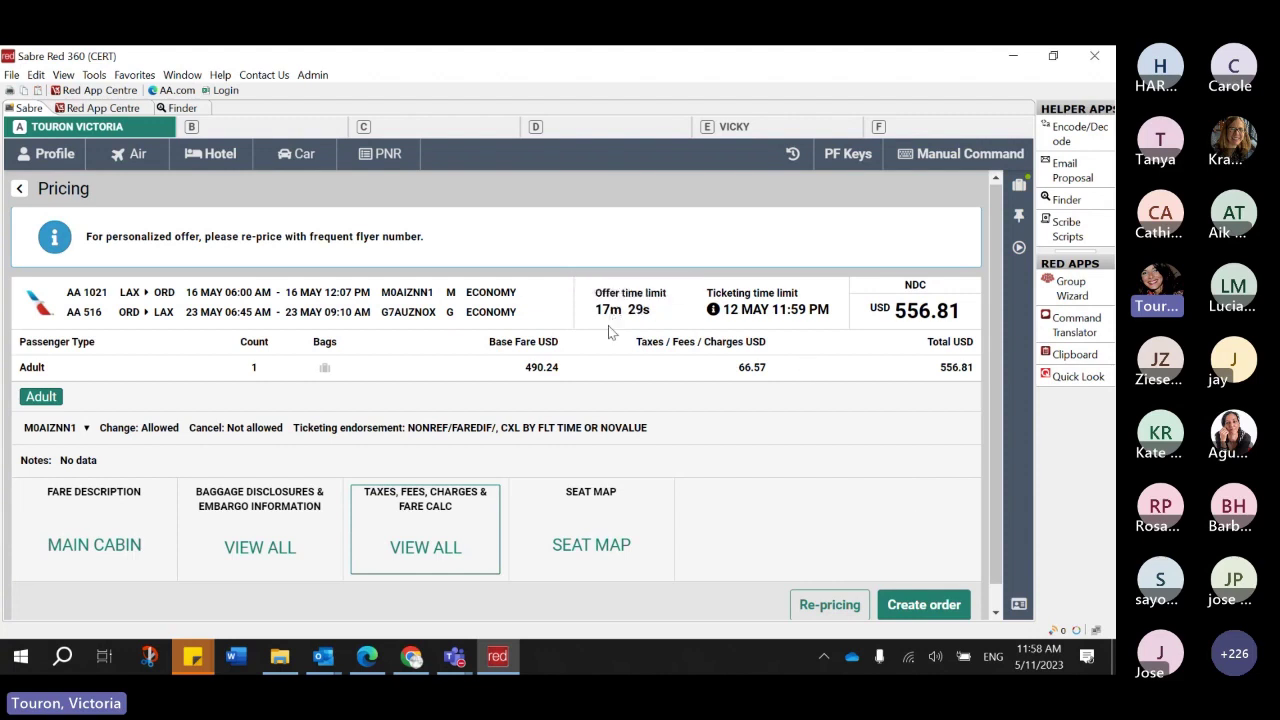
mouse_move(618, 320)
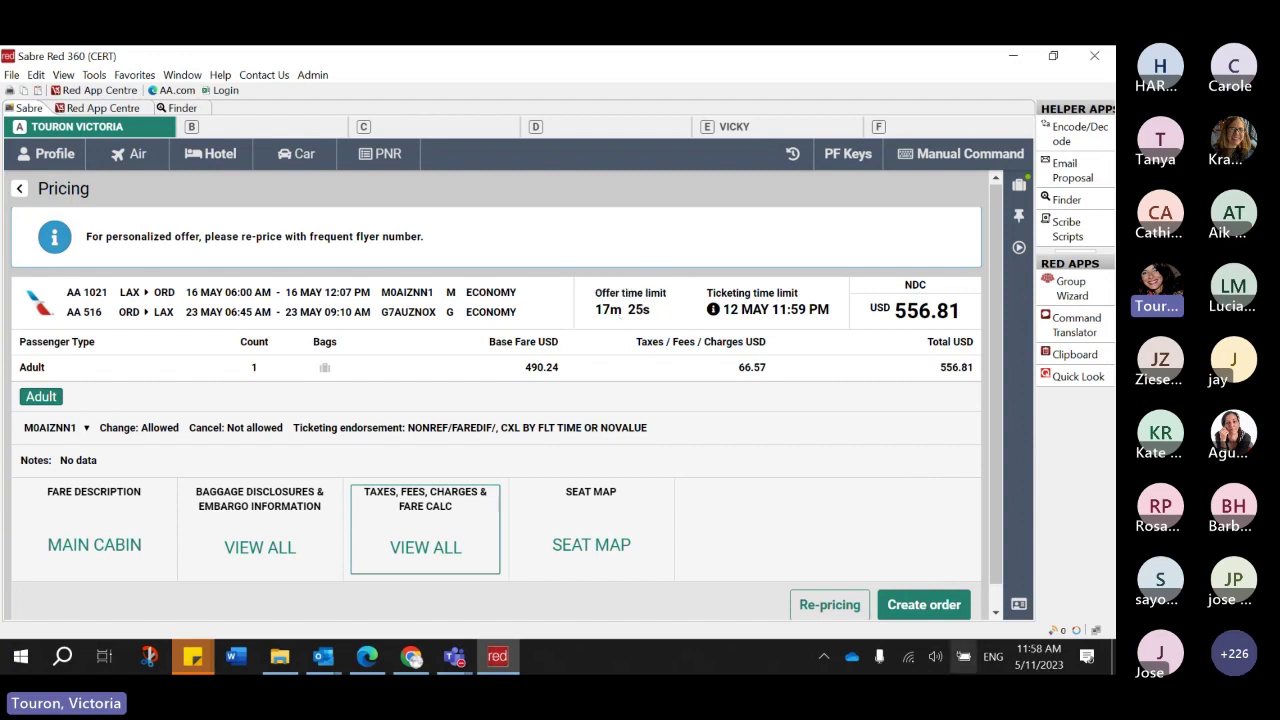
click(923, 608)
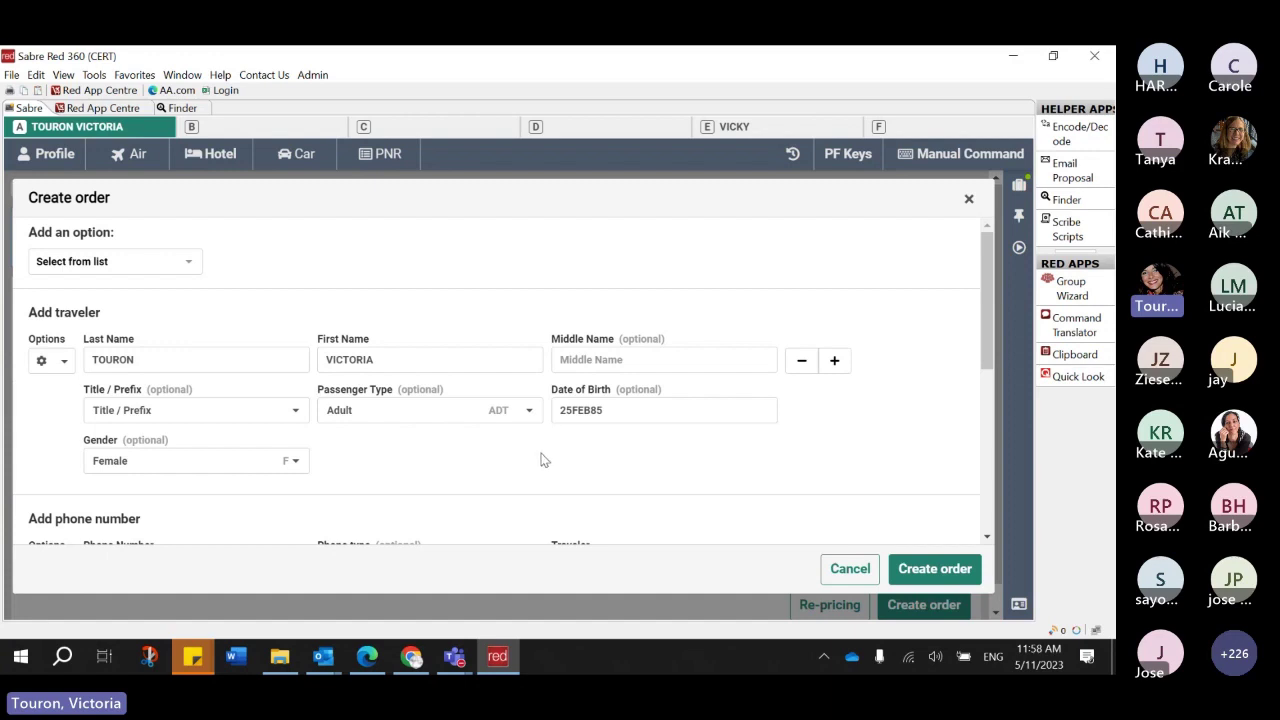
- Assign the second phone number to the traveler and submit the USD 556.81 NDC order
scroll(540, 460, down, 3)
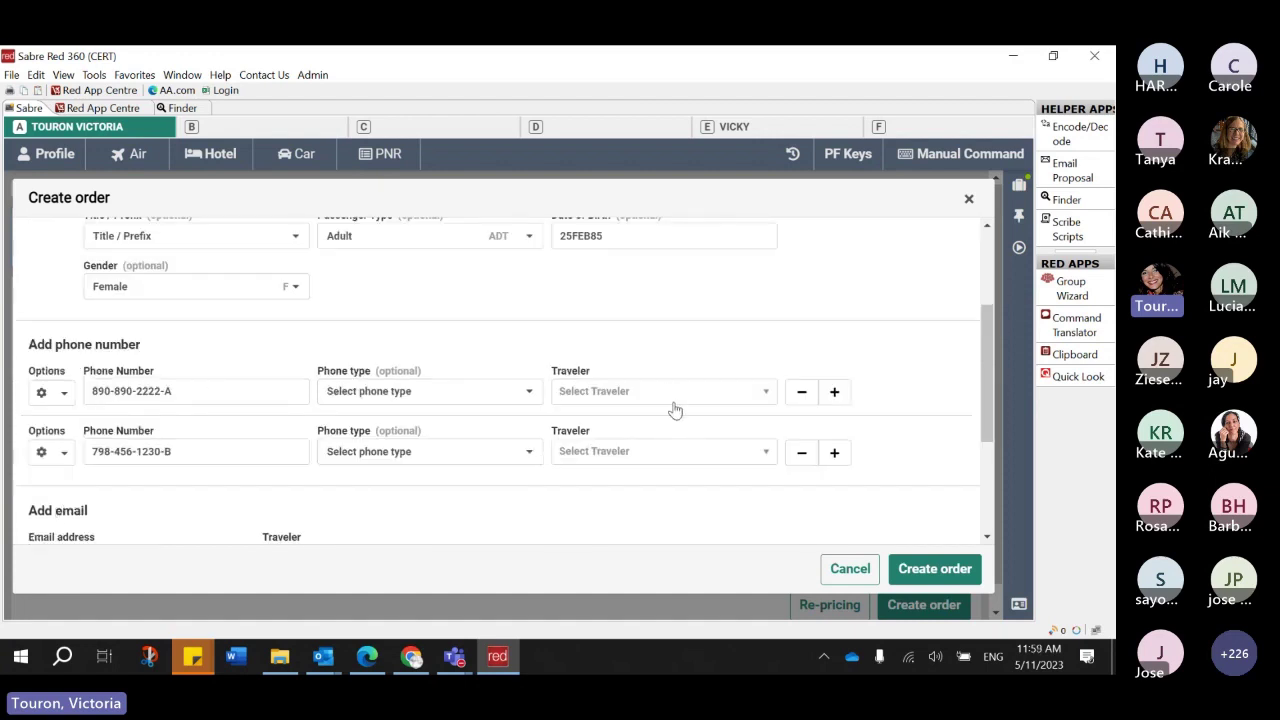
click(676, 451)
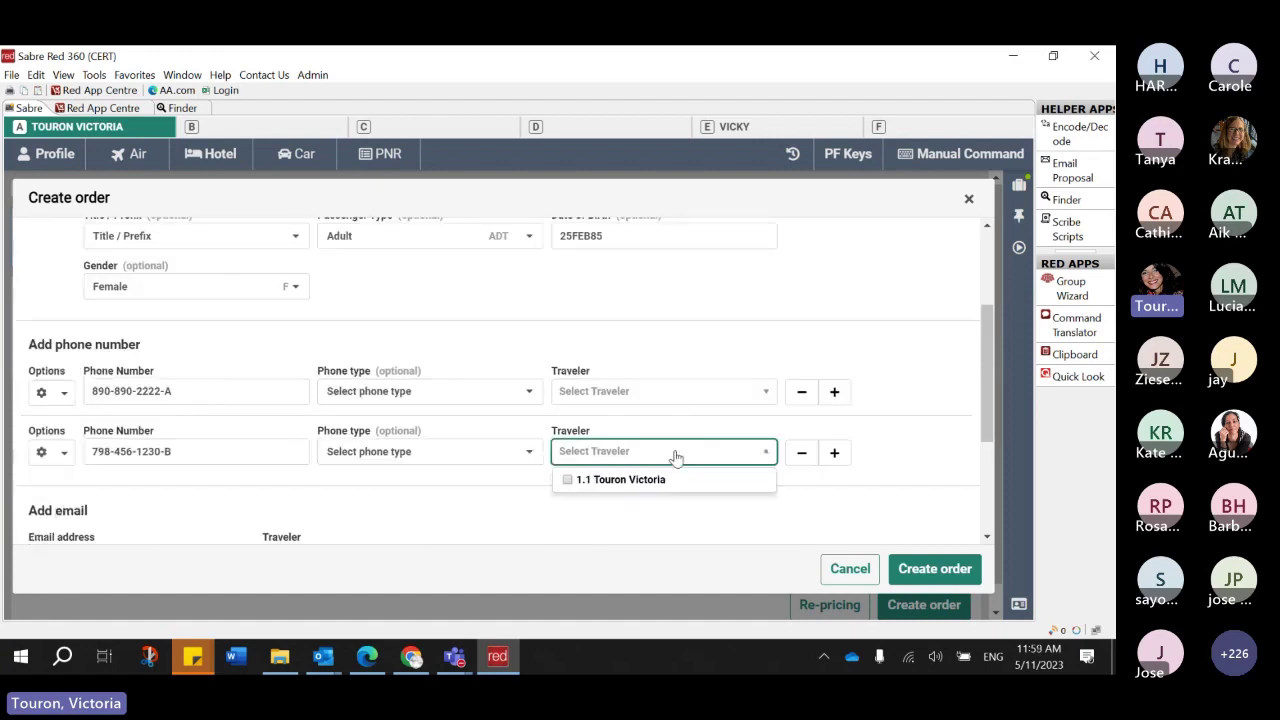
click(585, 481)
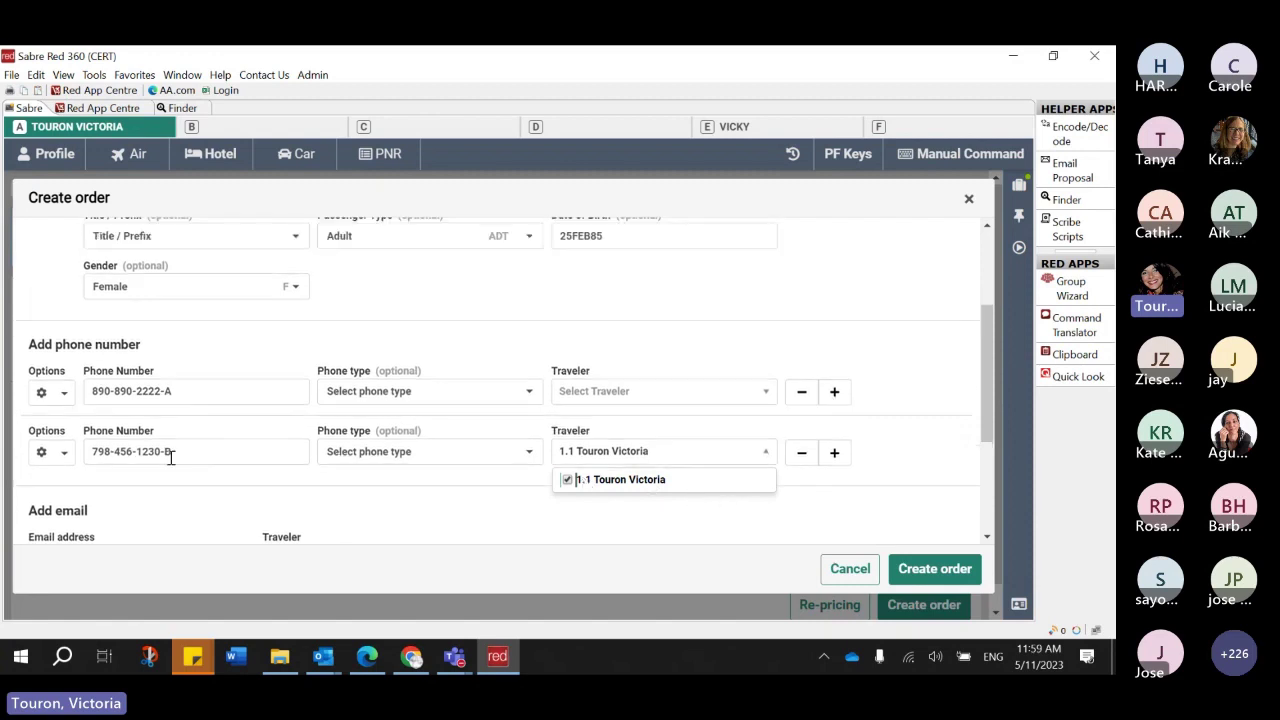
scroll(136, 512, down, 1)
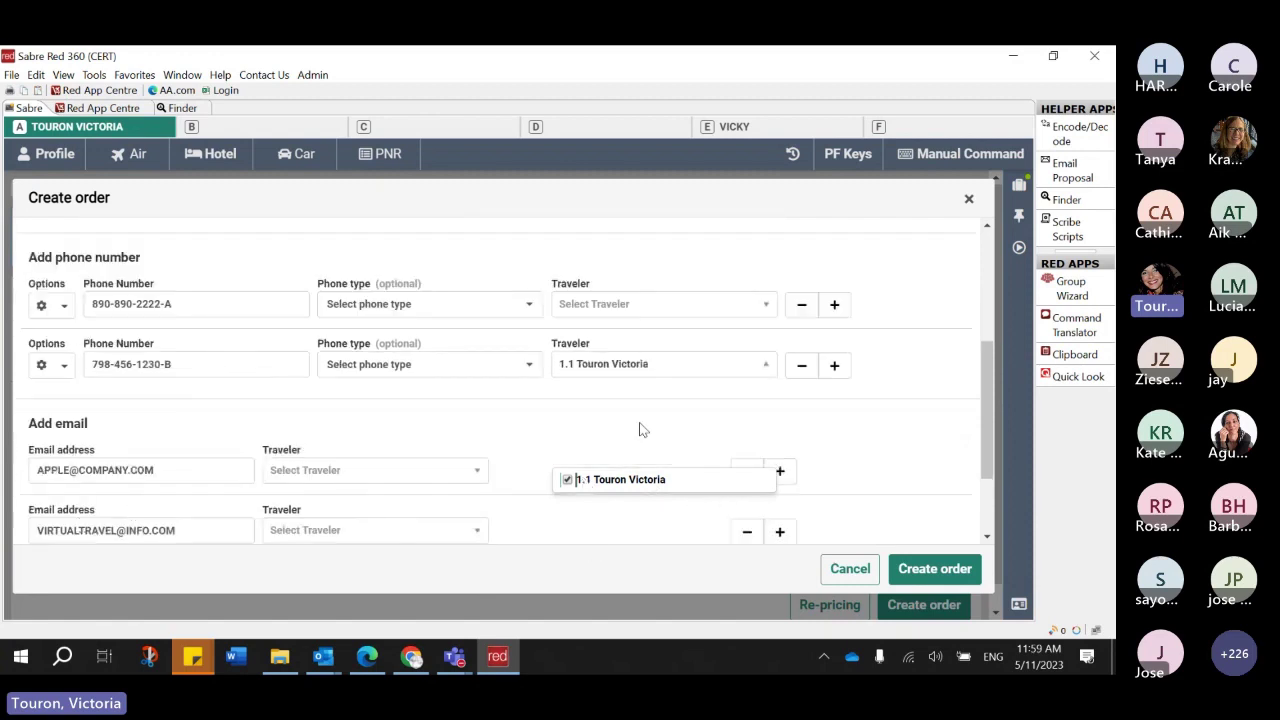
click(932, 570)
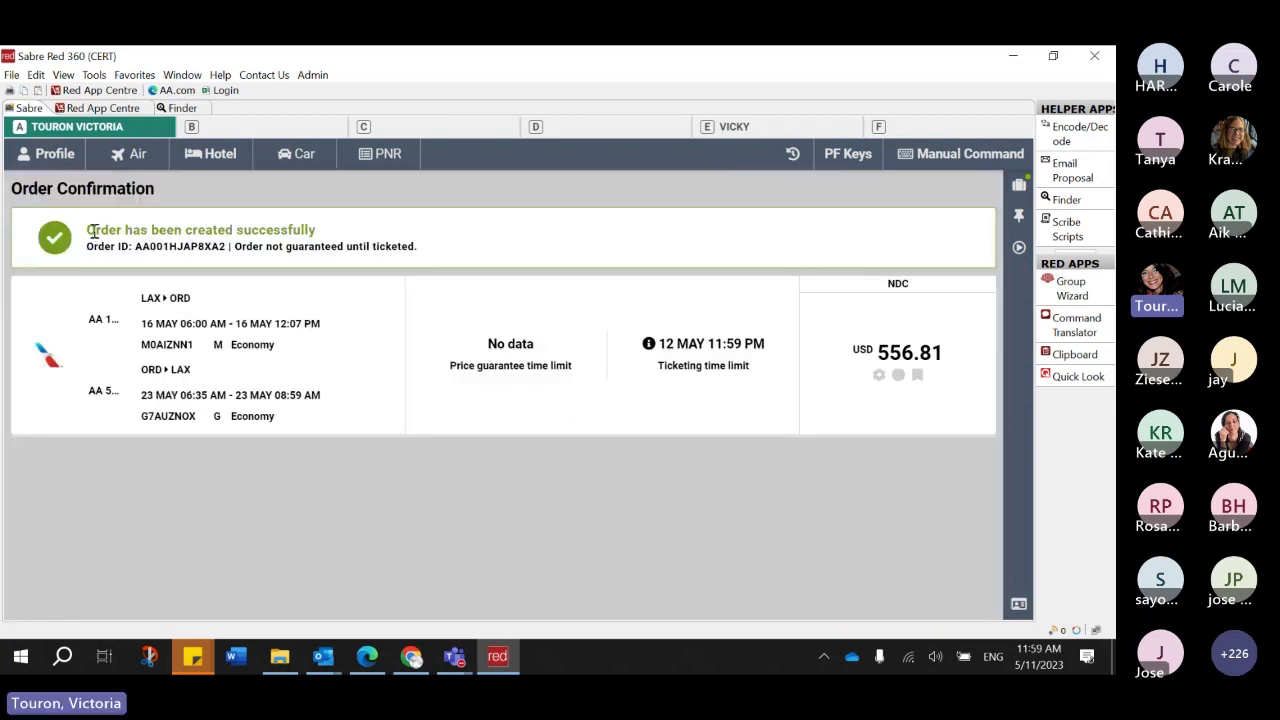
- Show the Trip Summary with one adult traveler and the LAX–ORD and ORD–LAX segments
drag(86, 229, 424, 231)
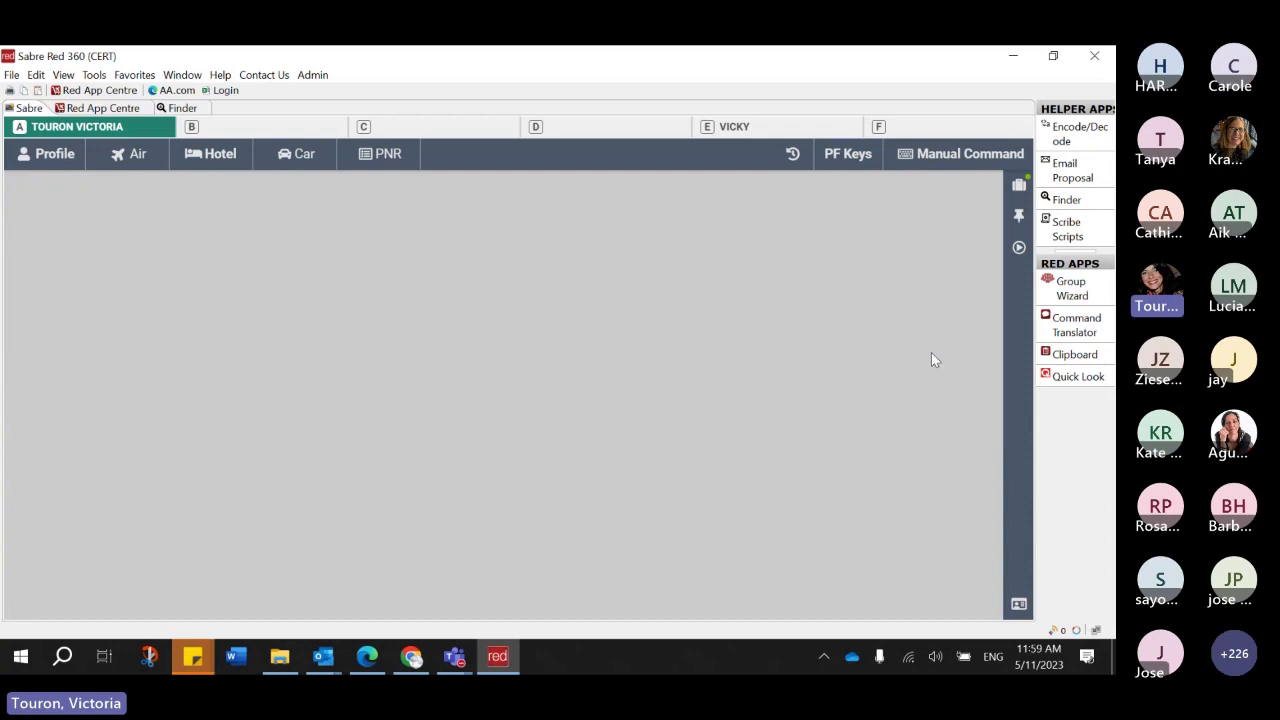
click(385, 158)
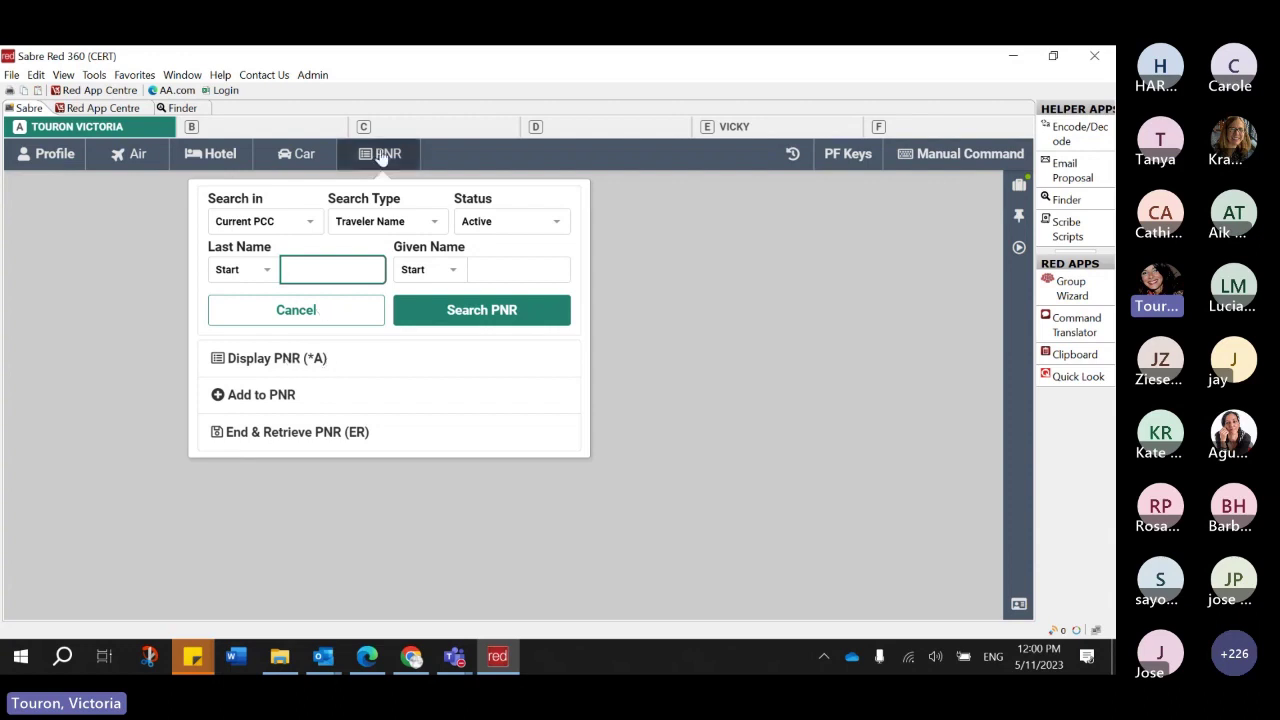
click(383, 158)
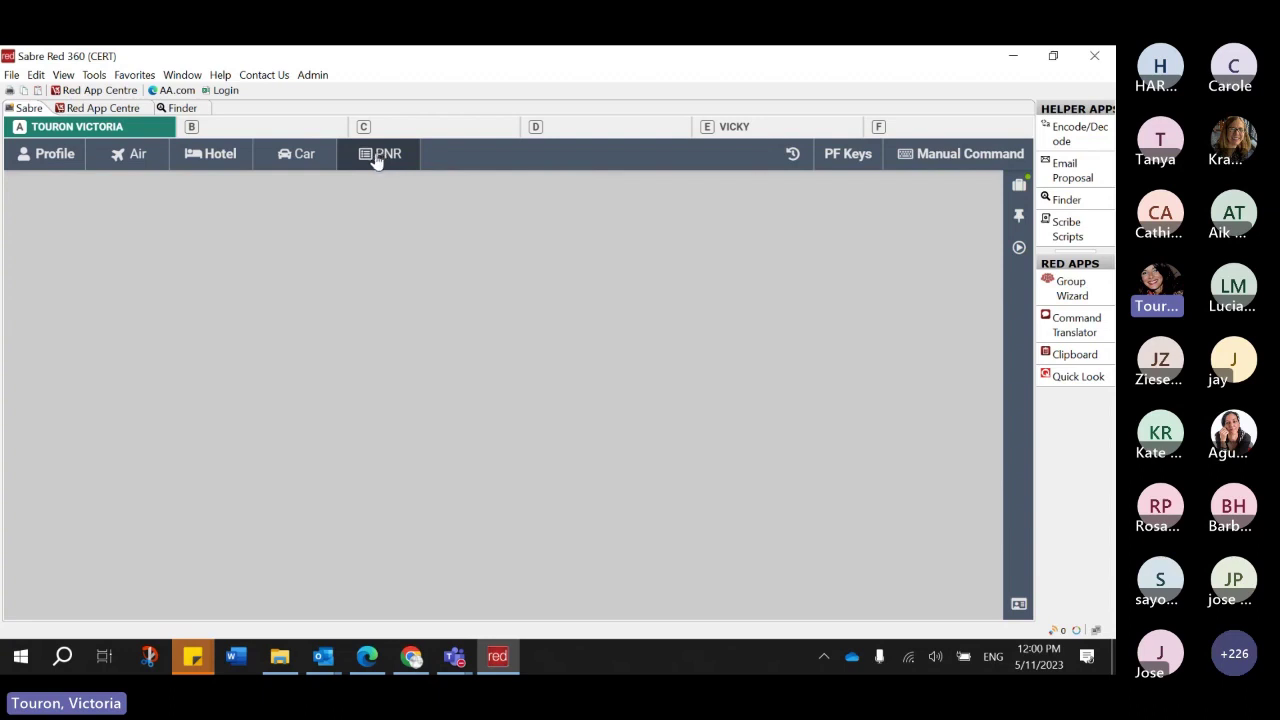
click(1018, 190)
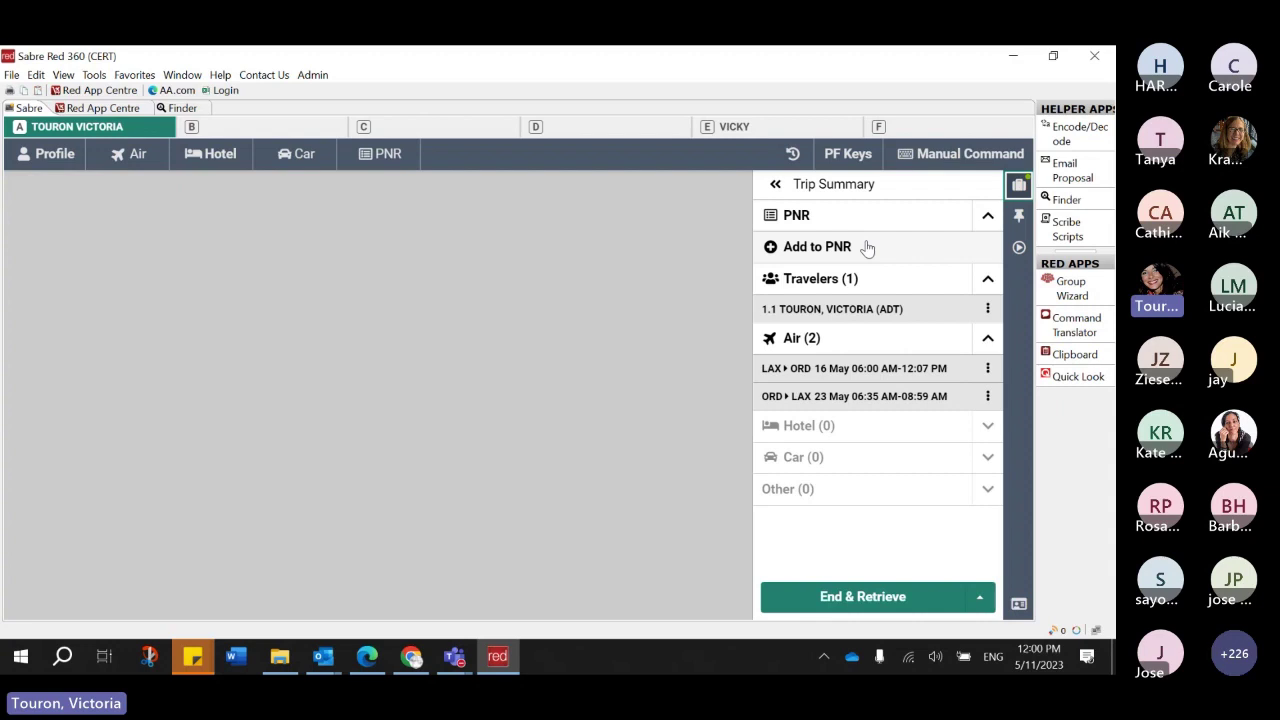
- End and retrieve the booking, then open it showing confirmed AA 1021 and AA 516
click(816, 600)
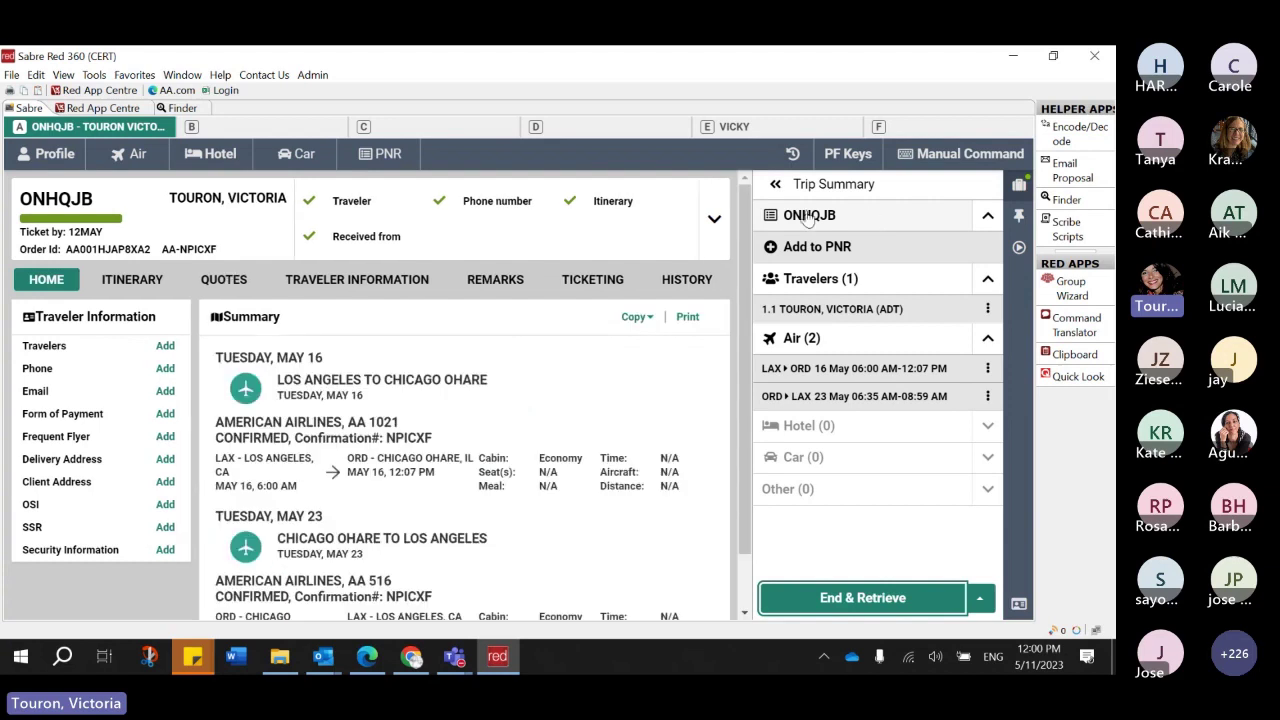
click(887, 219)
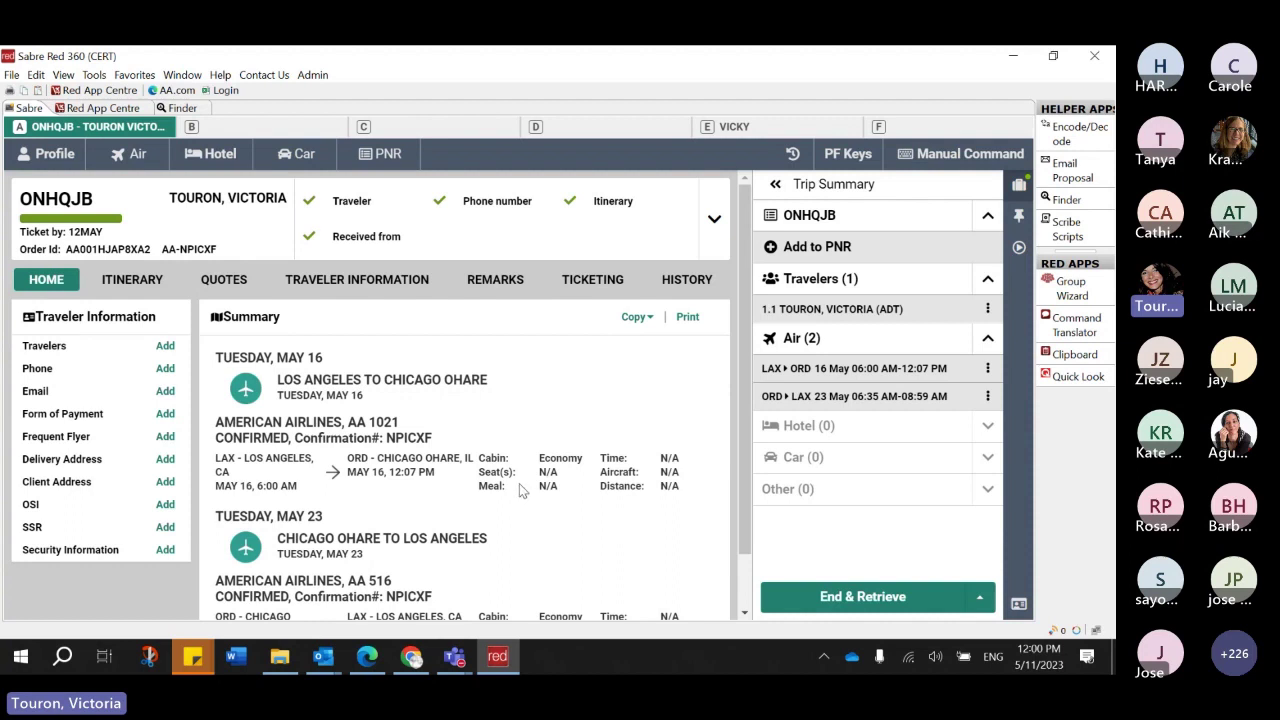
- Display the PNR as text with *A, showing AA 1021 and AA 516 as HK1
key(ctrl+m)
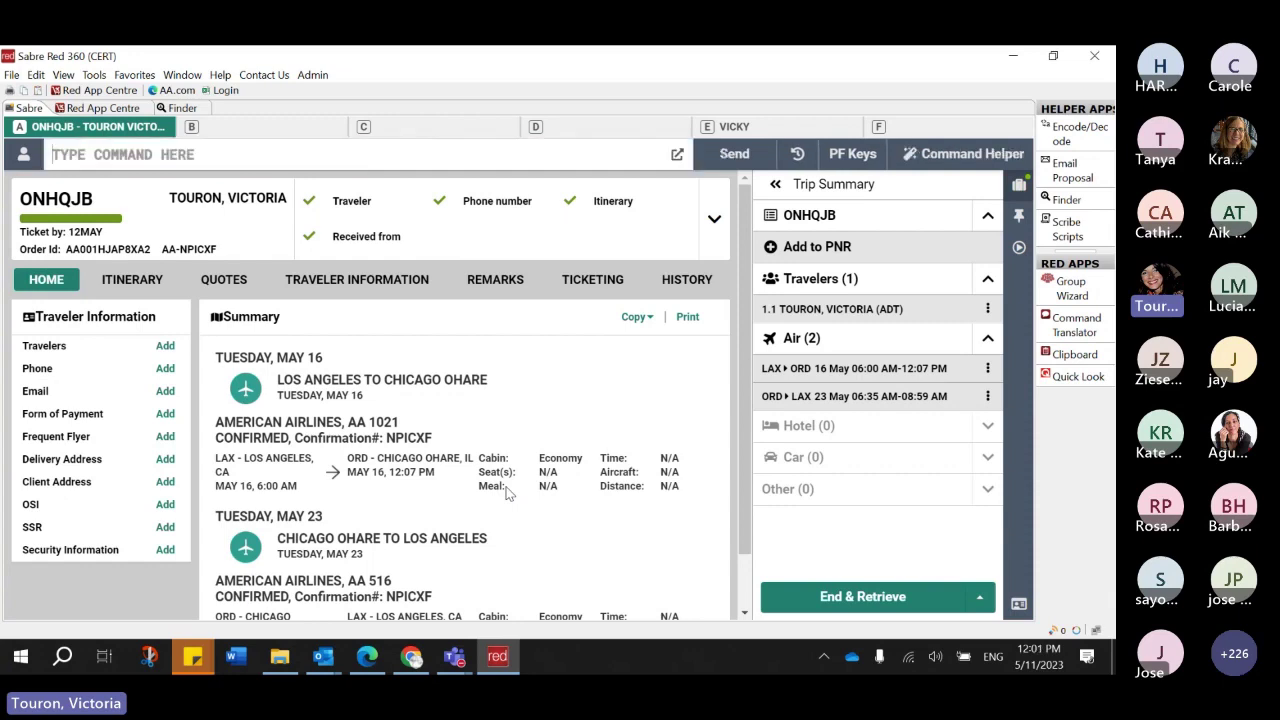
scroll(507, 492, down, 2)
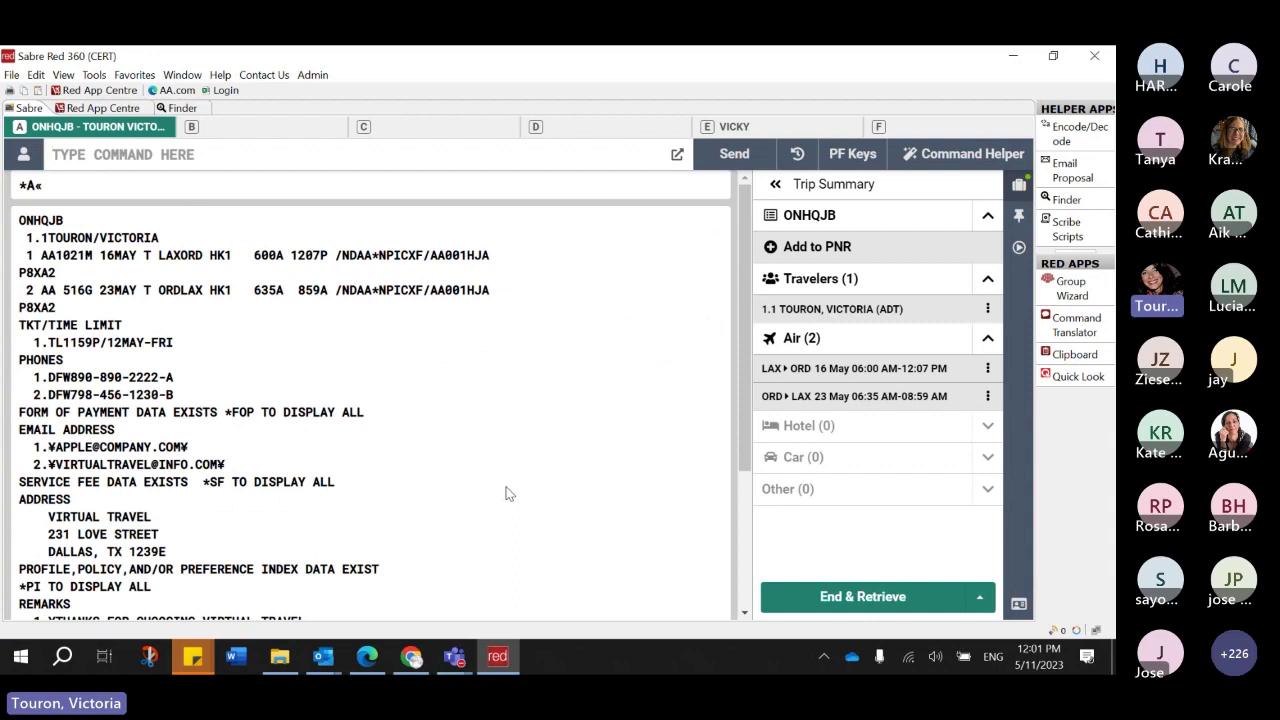
key(ctrl+m)
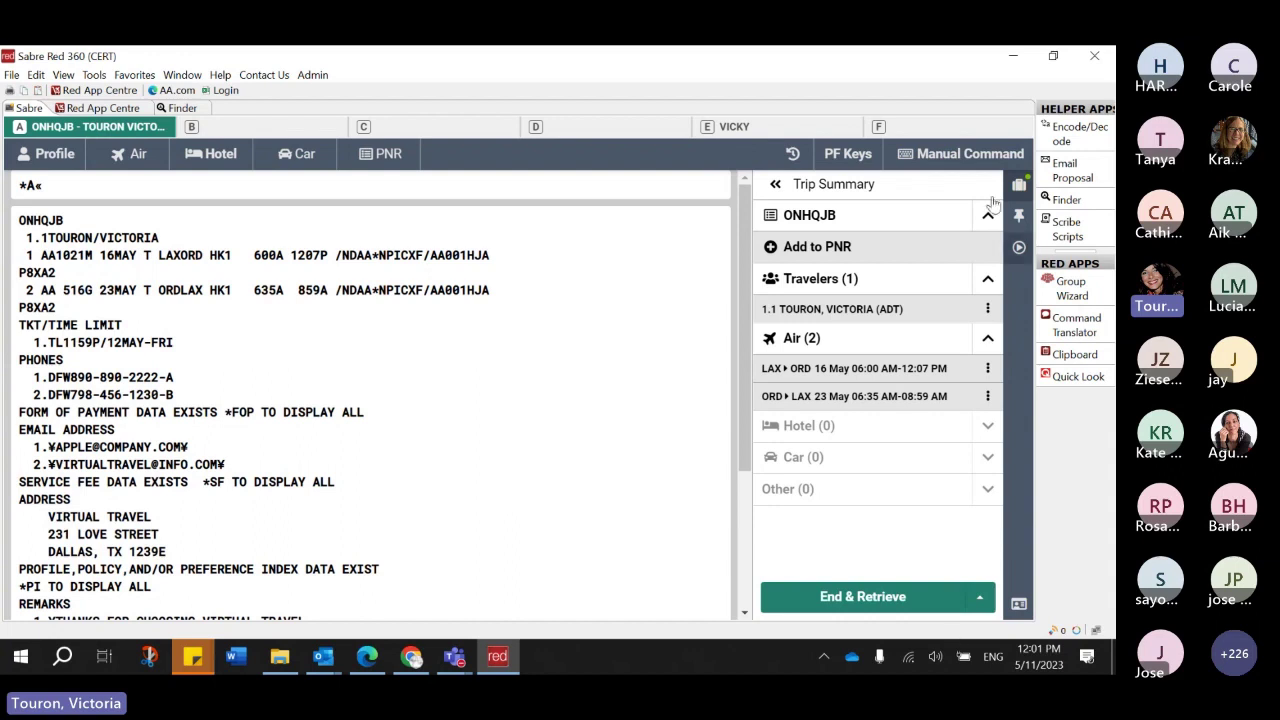
- Open the booking from Trip Summary and view its itinerary: AA 1021 M class, AA 516 G class
click(825, 222)
click(826, 220)
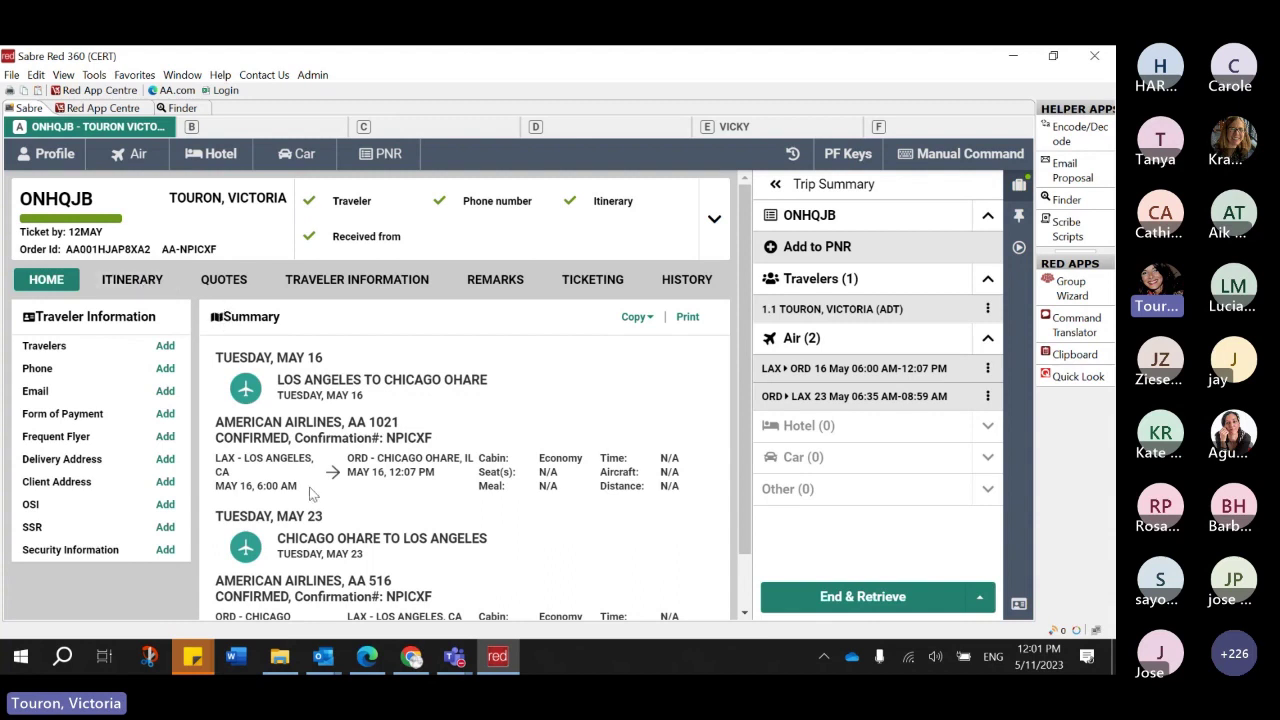
click(650, 320)
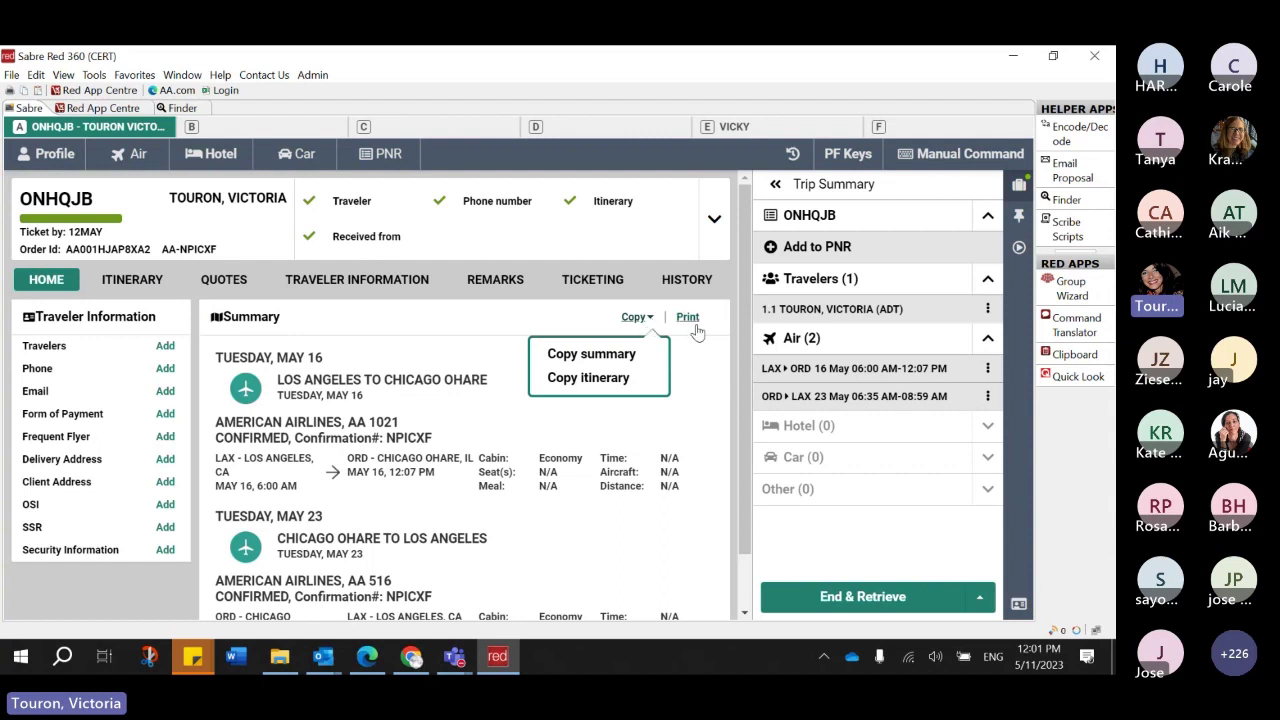
click(650, 320)
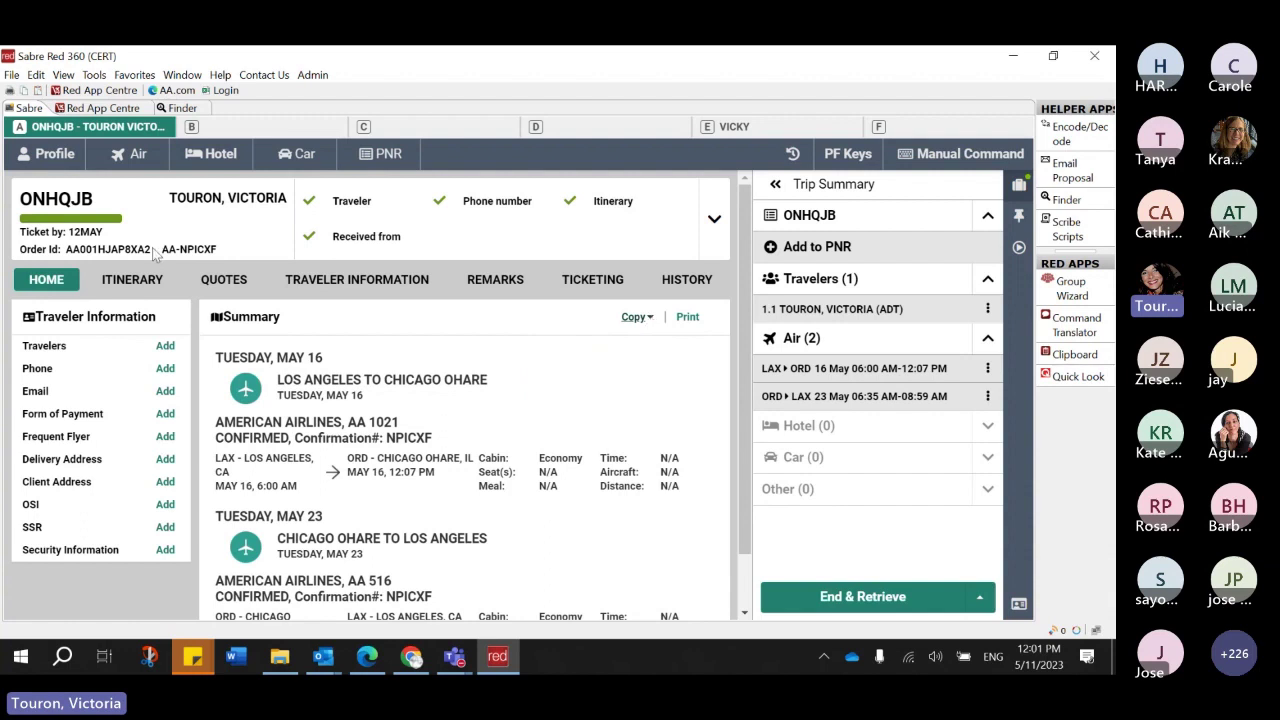
click(128, 286)
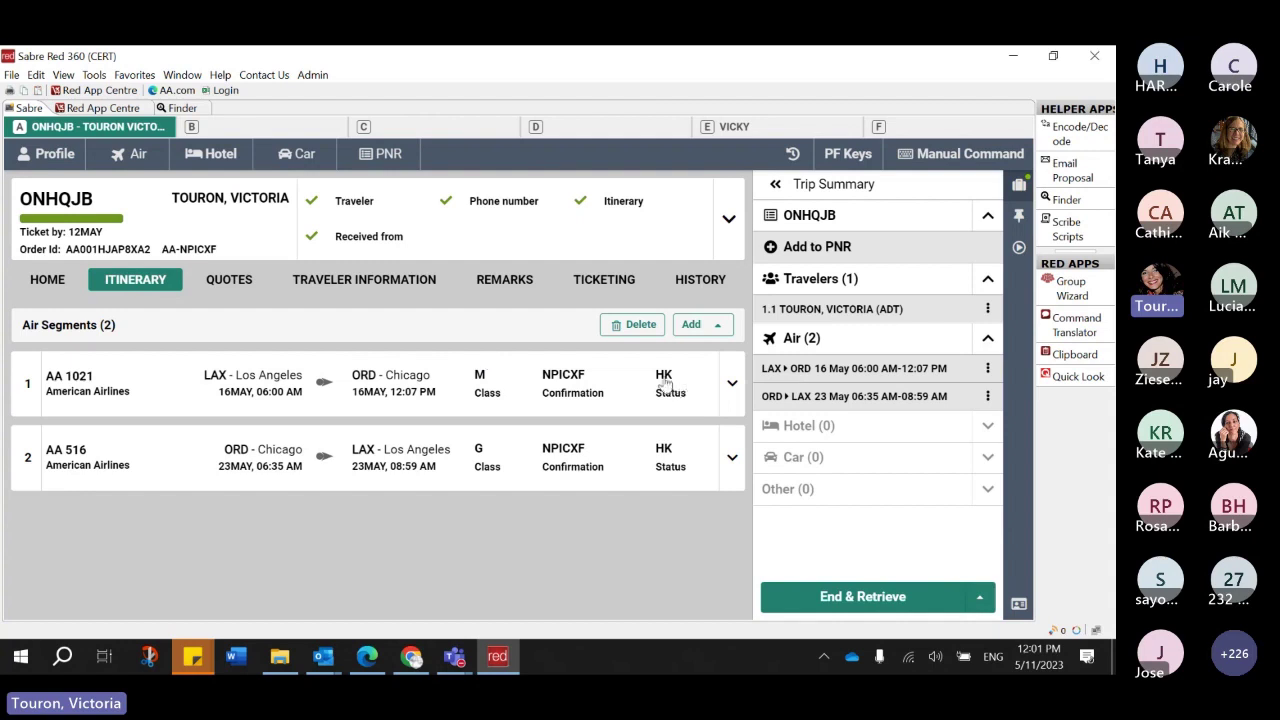
- Expand the LAX–ORD segment and the quote's USD 556.81 fare breakdown
click(730, 387)
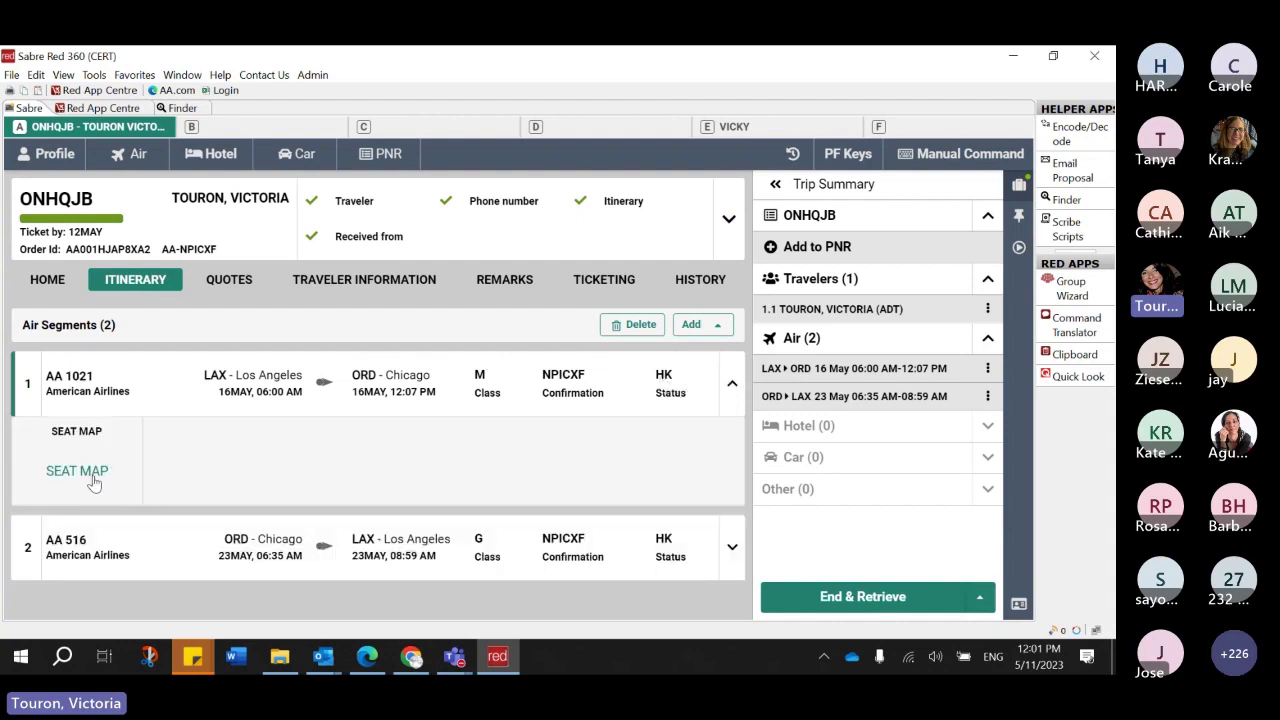
click(233, 281)
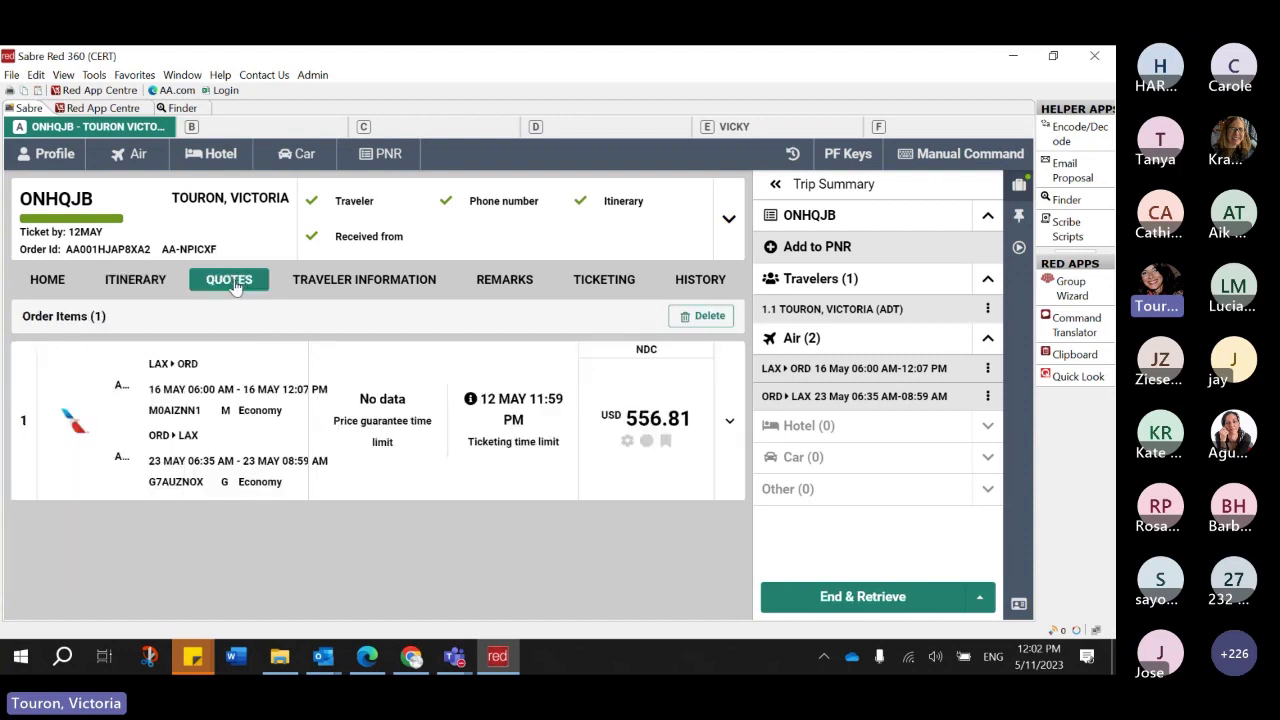
click(731, 424)
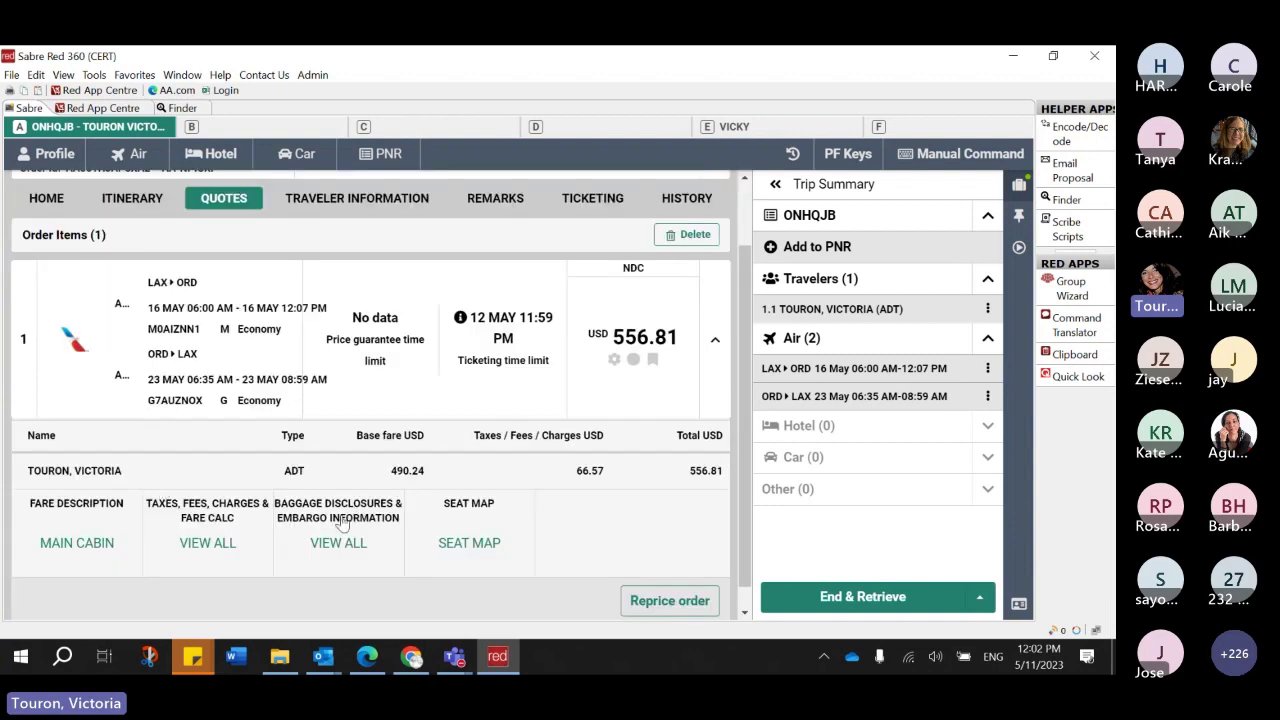
mouse_move(452, 330)
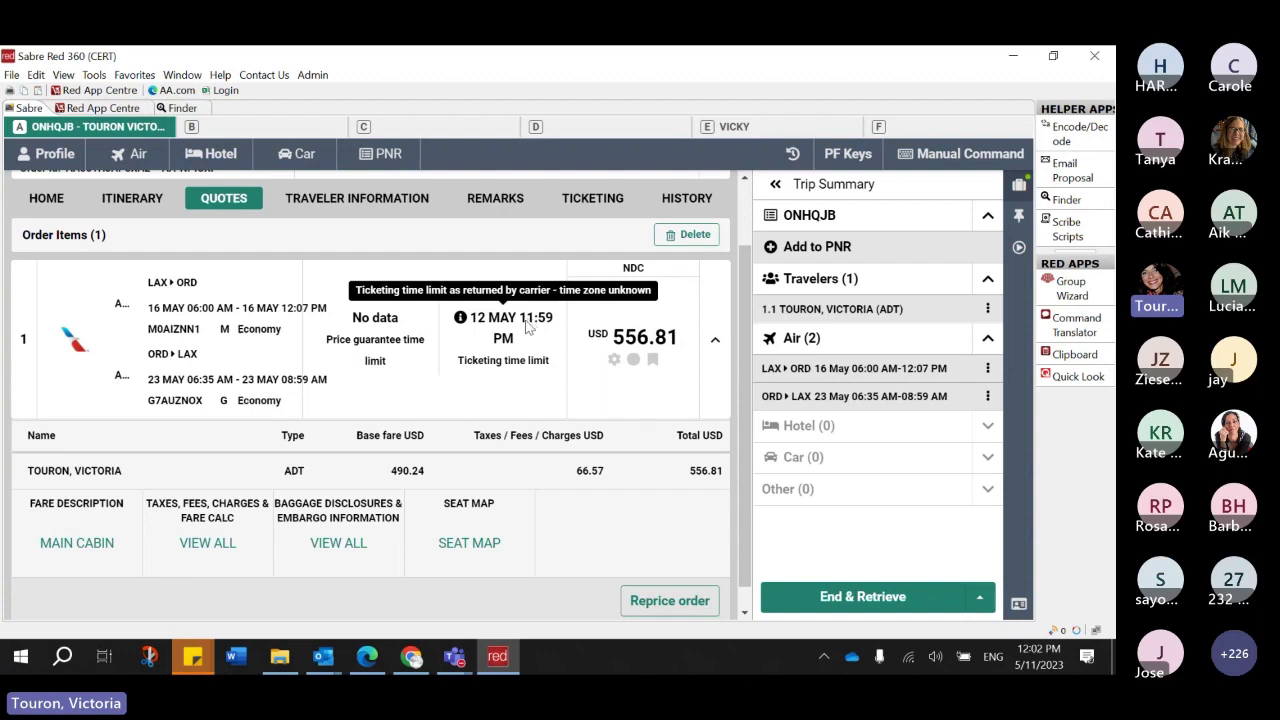
- Review the traveler information and the booking's 22 remarks
click(400, 203)
click(507, 280)
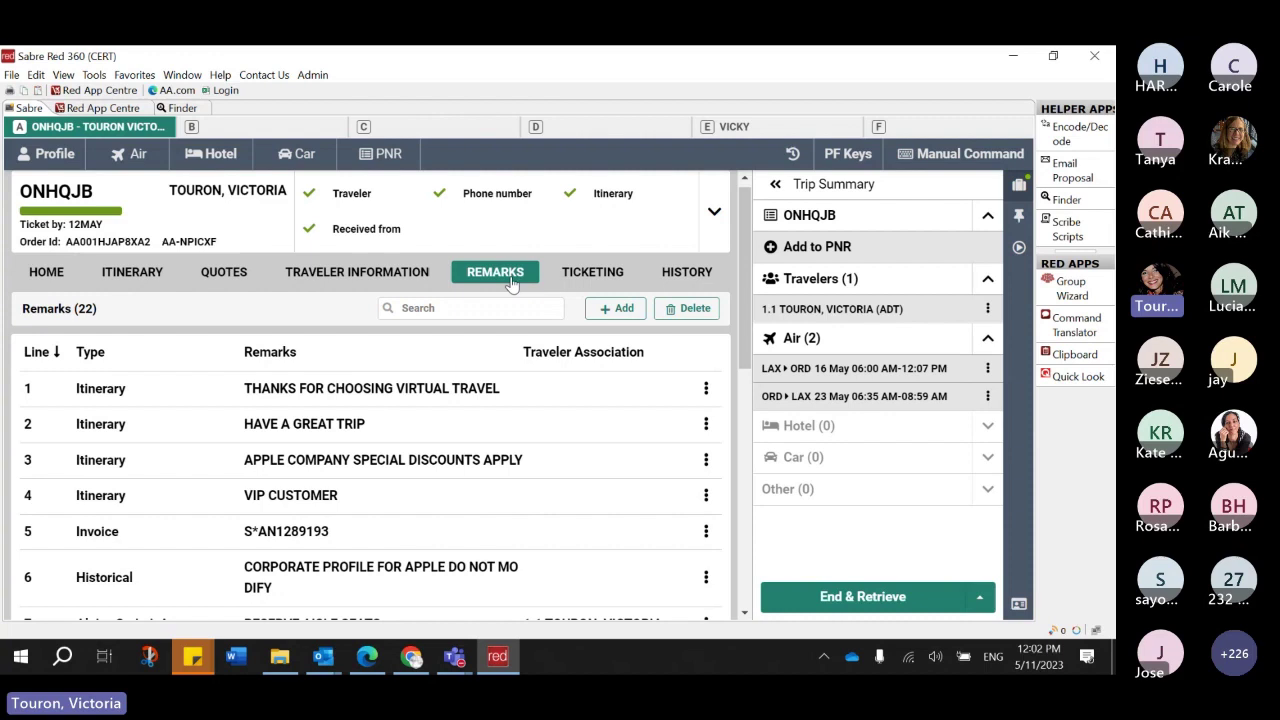
click(511, 283)
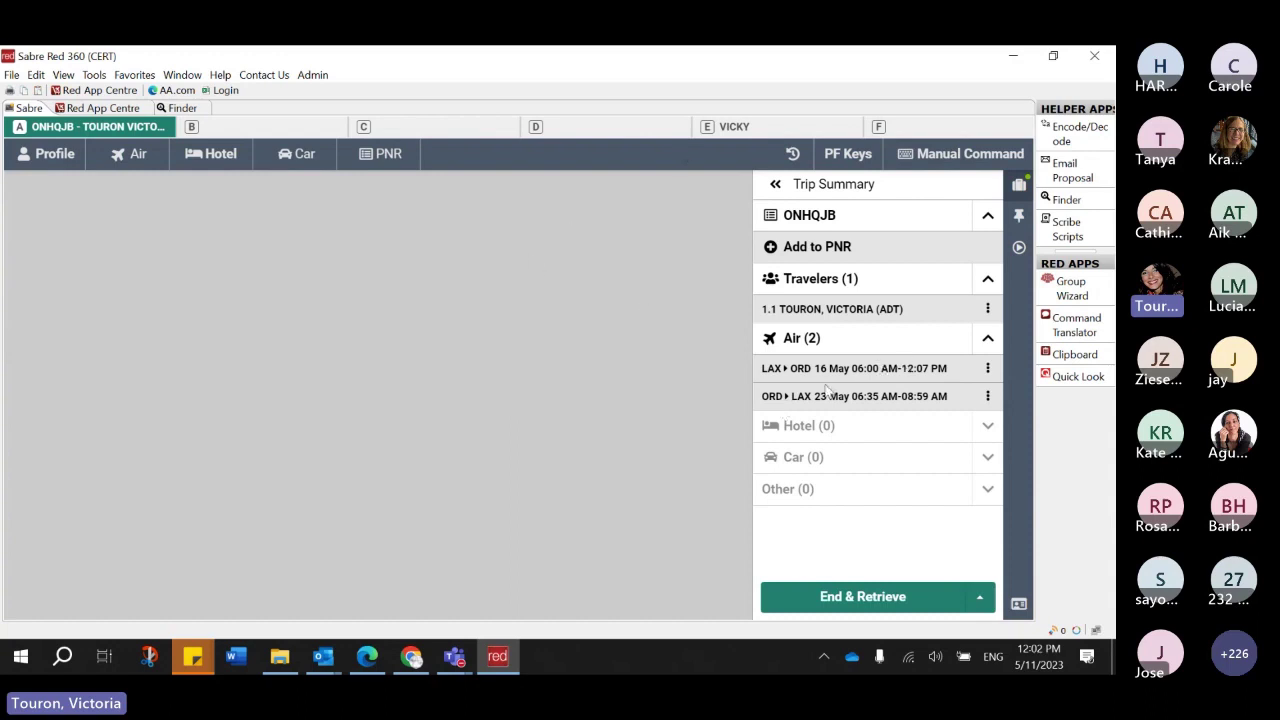
- Open the seat map for AA 1021 LAX–ORD and pick free aisle seat 24C
click(988, 368)
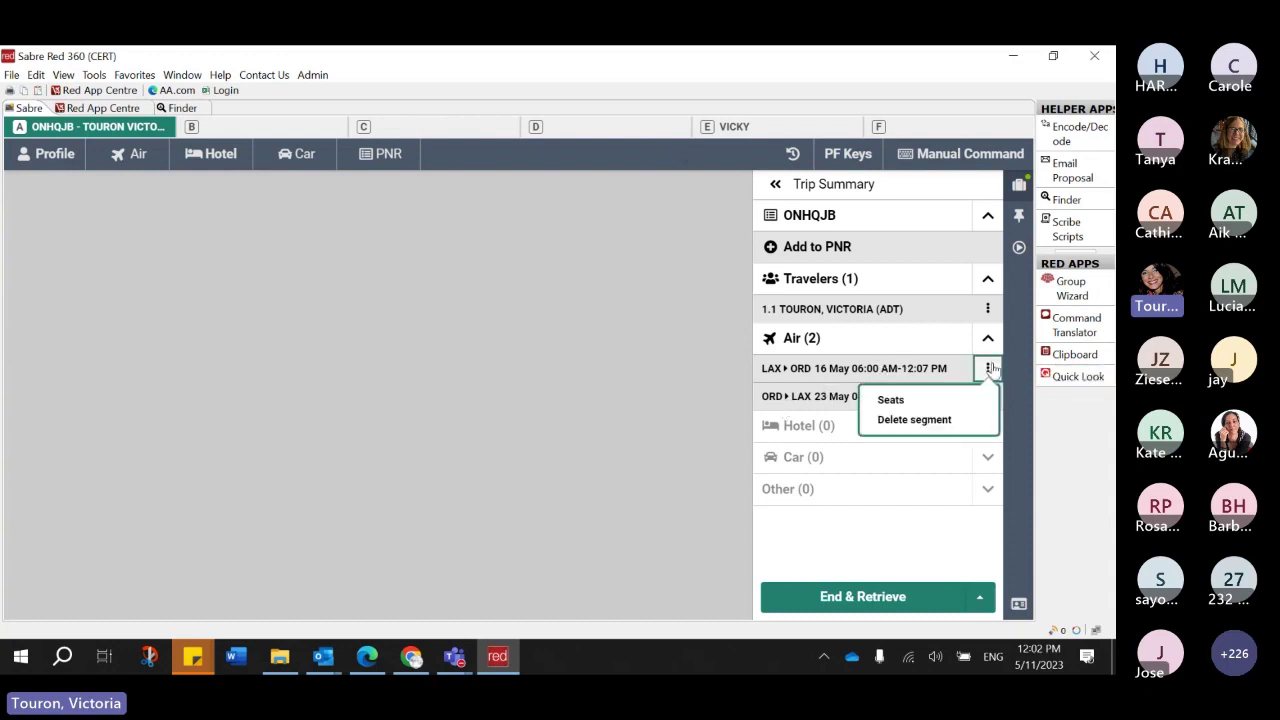
click(881, 408)
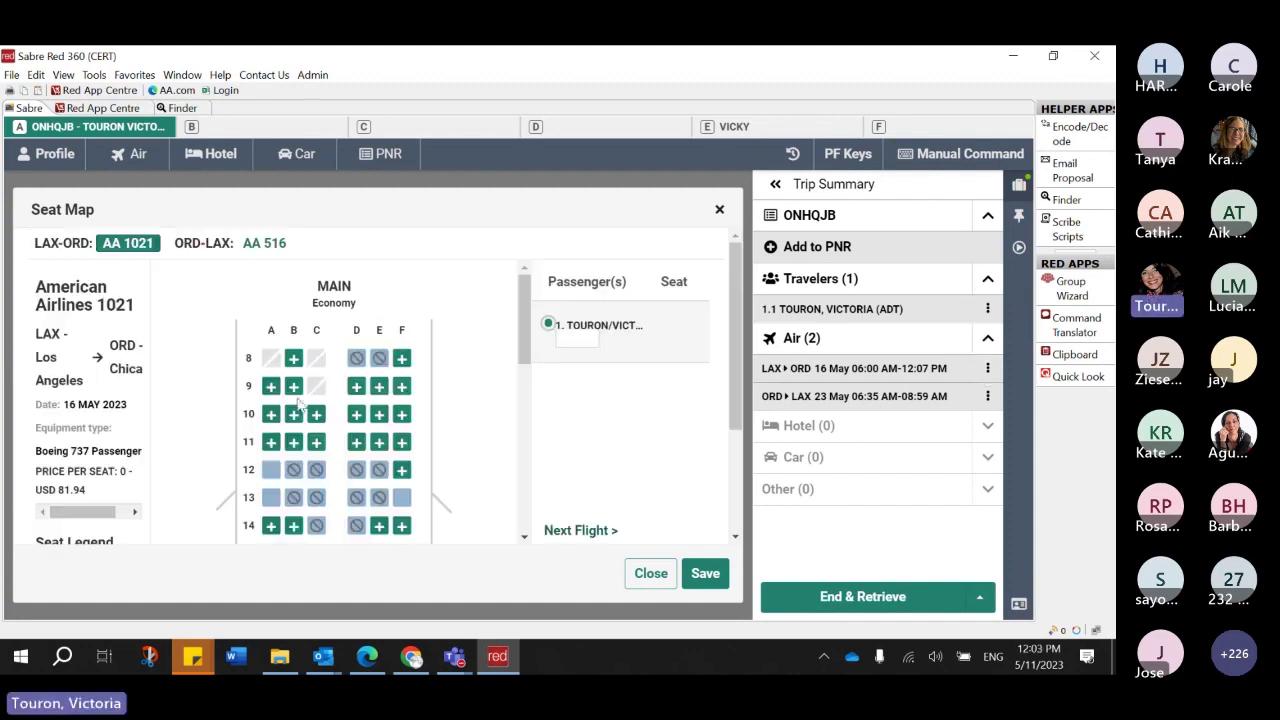
mouse_move(296, 390)
mouse_move(316, 450)
scroll(316, 450, down, 3)
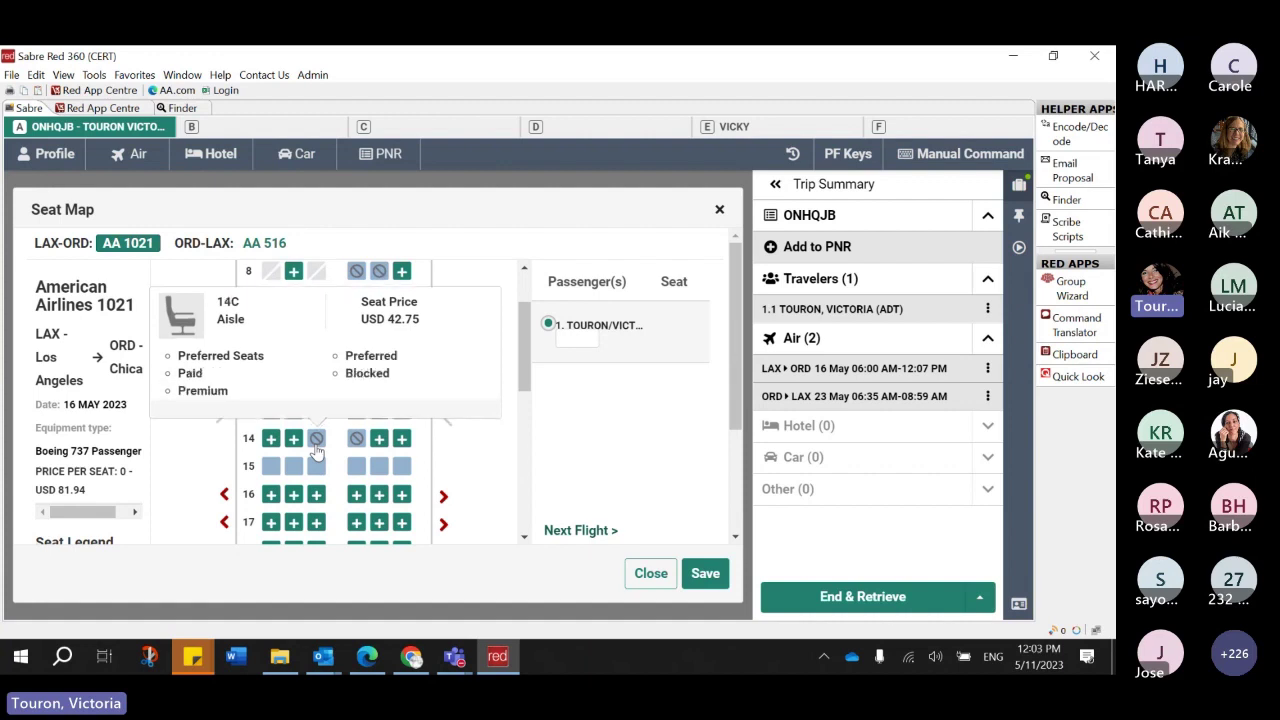
scroll(312, 467, down, 3)
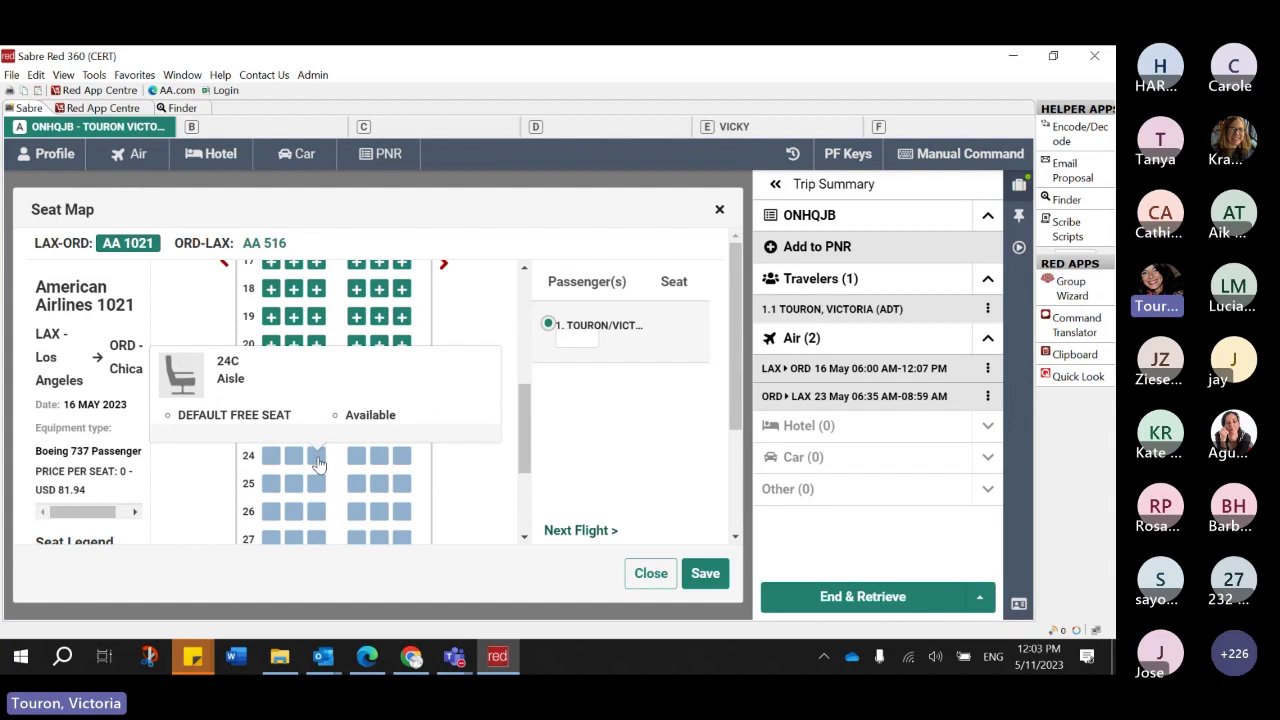
click(316, 458)
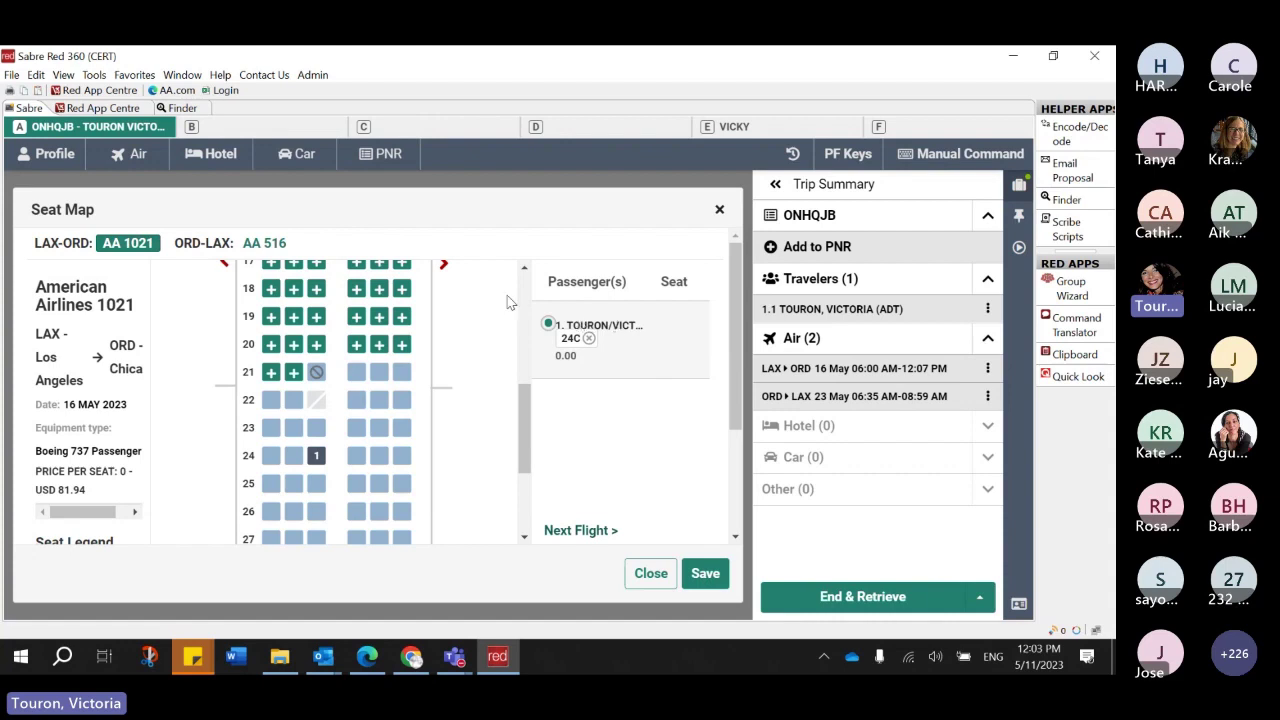
- Pick seat 22C on AA 516 ORD–LAX and save the seat assignments
click(265, 243)
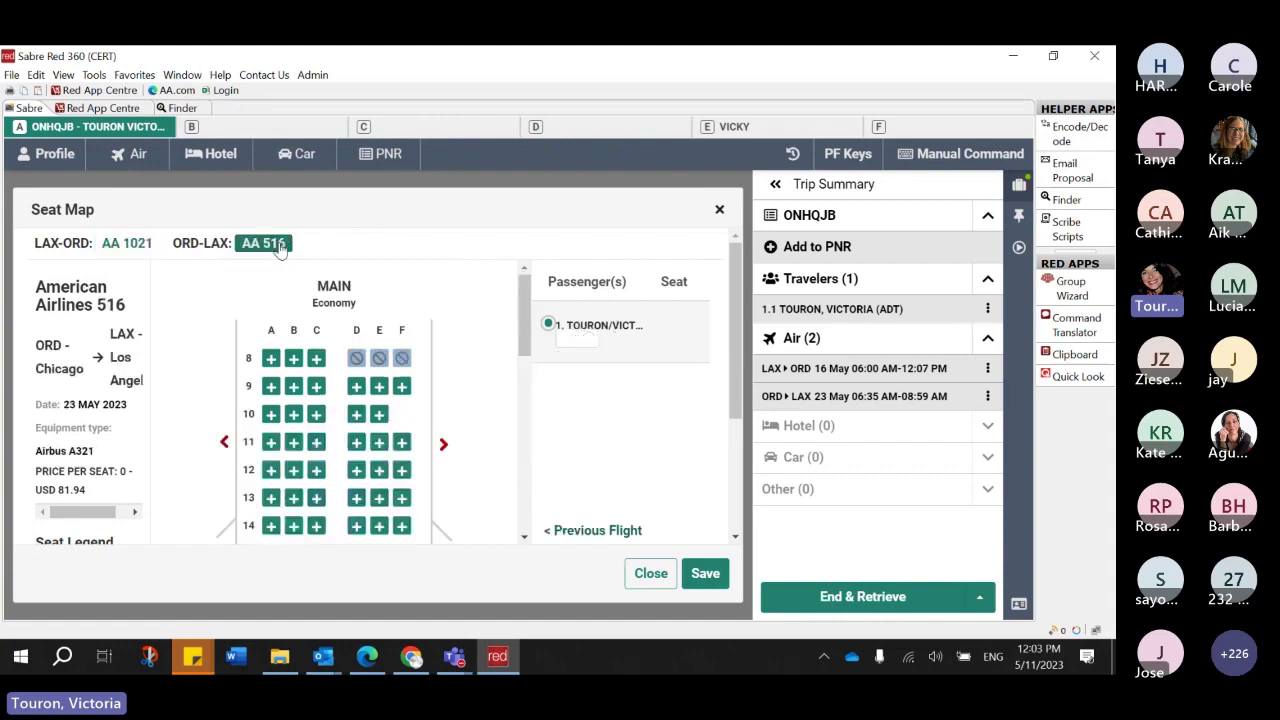
scroll(318, 470, down, 5)
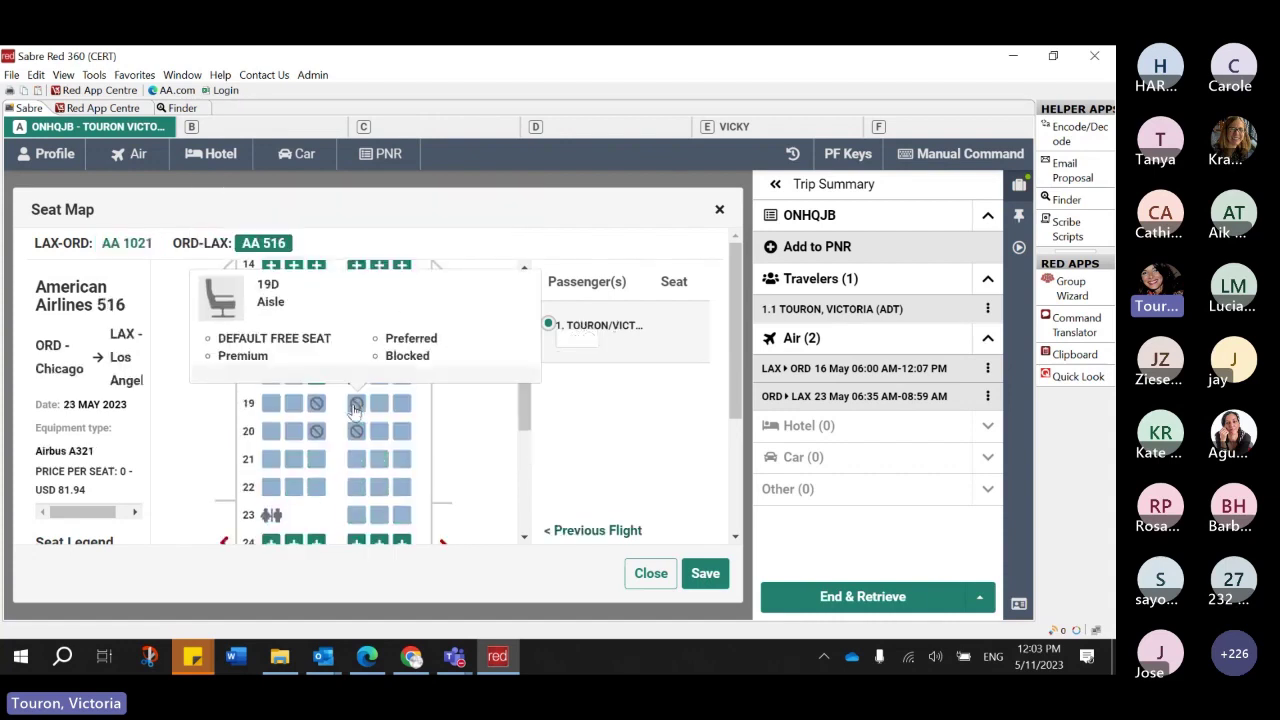
click(317, 488)
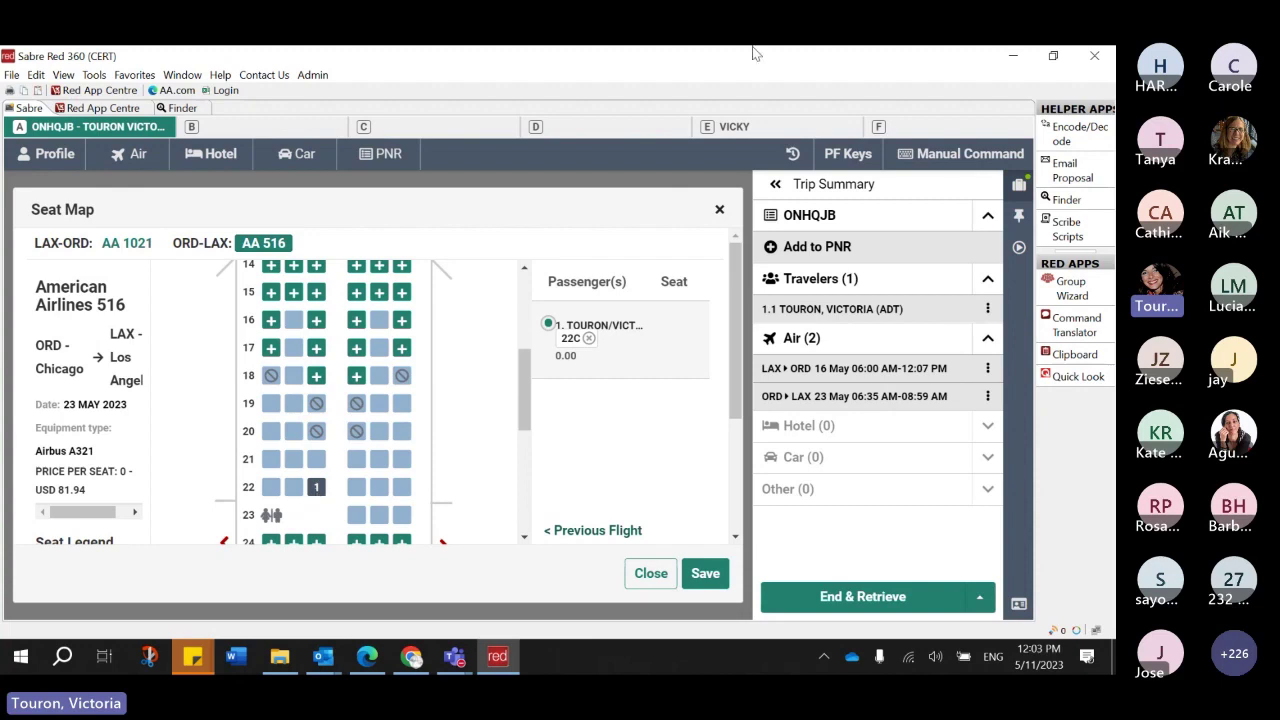
click(705, 576)
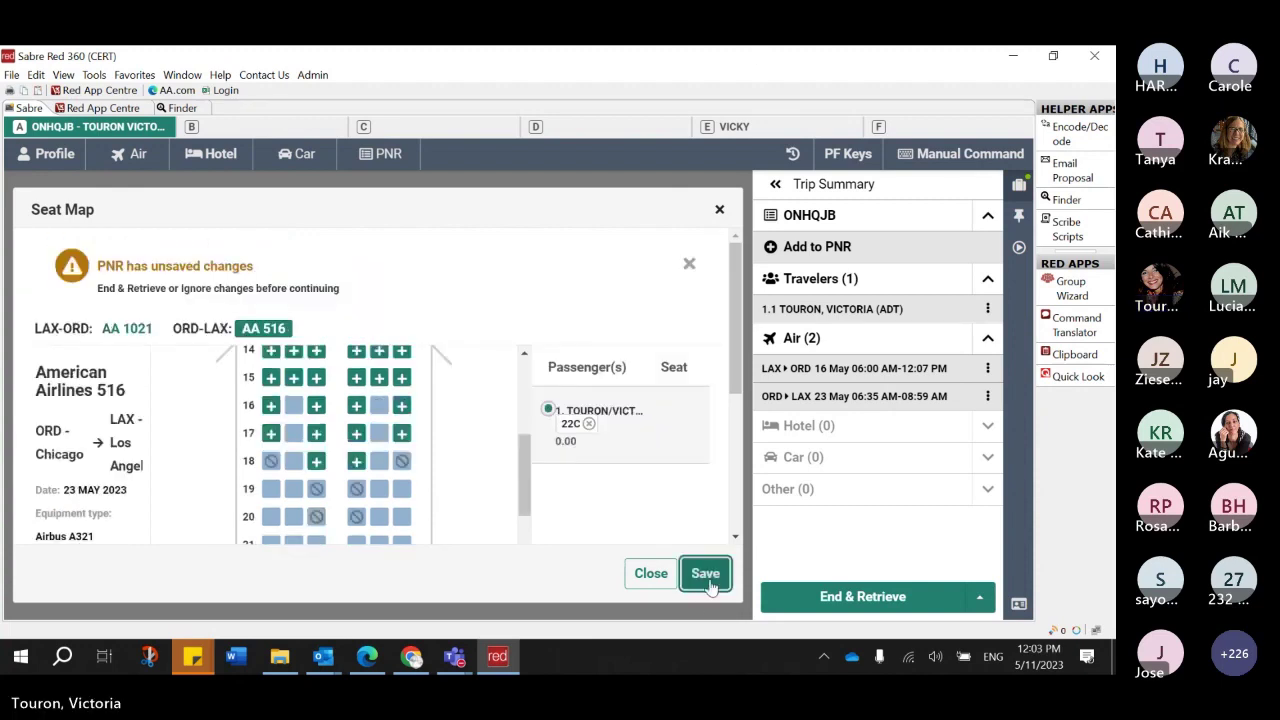
click(708, 585)
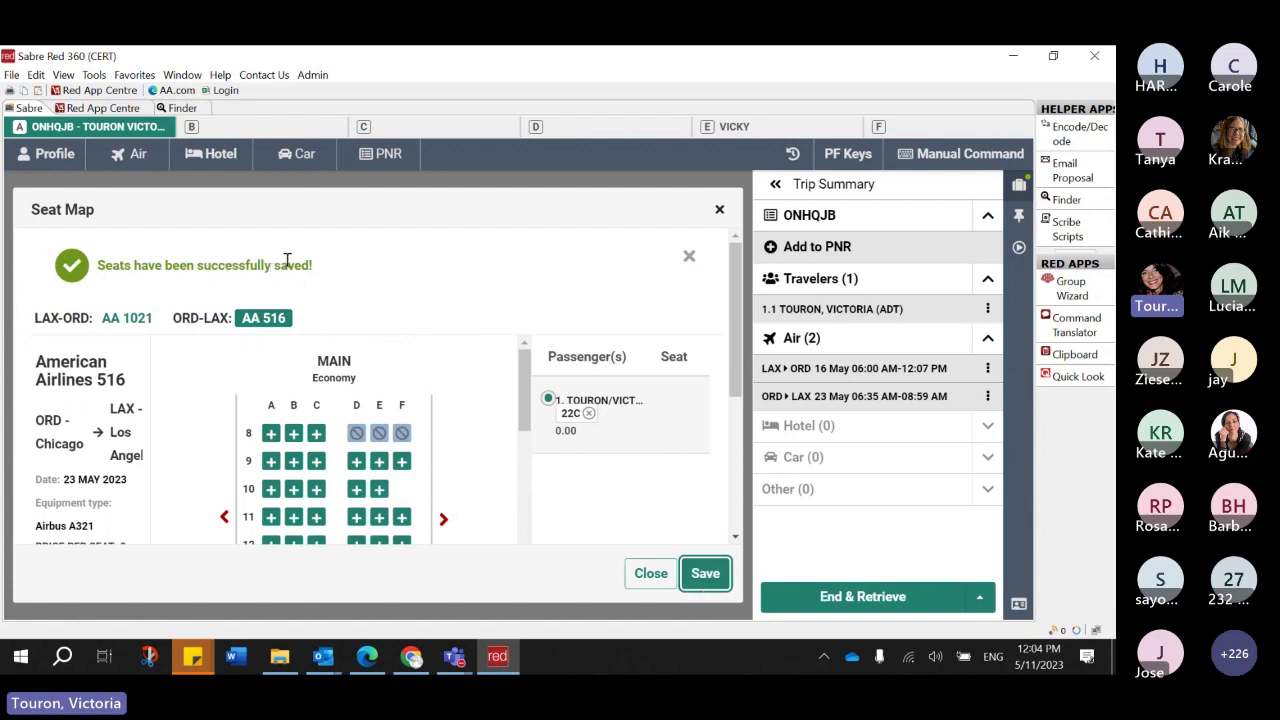
click(651, 574)
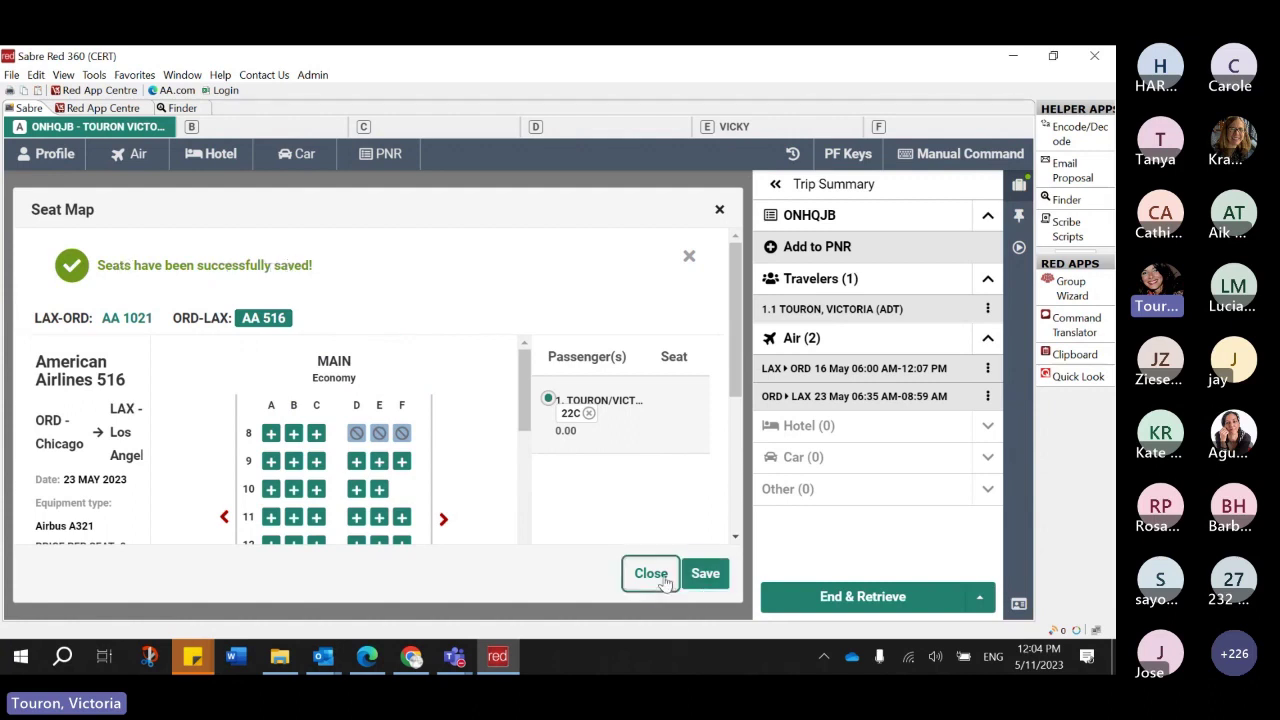
- End and retrieve the booking, then view its quotes showing seat items 24C and 22C ticketed
click(663, 580)
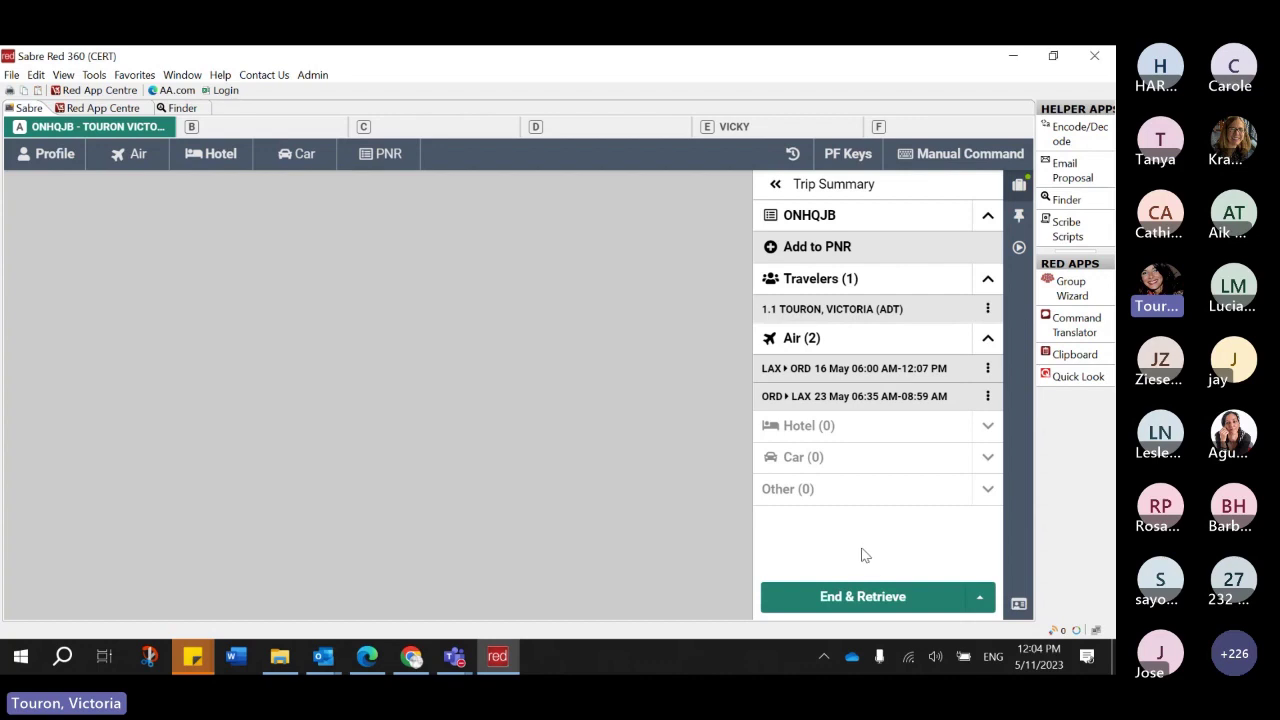
click(848, 600)
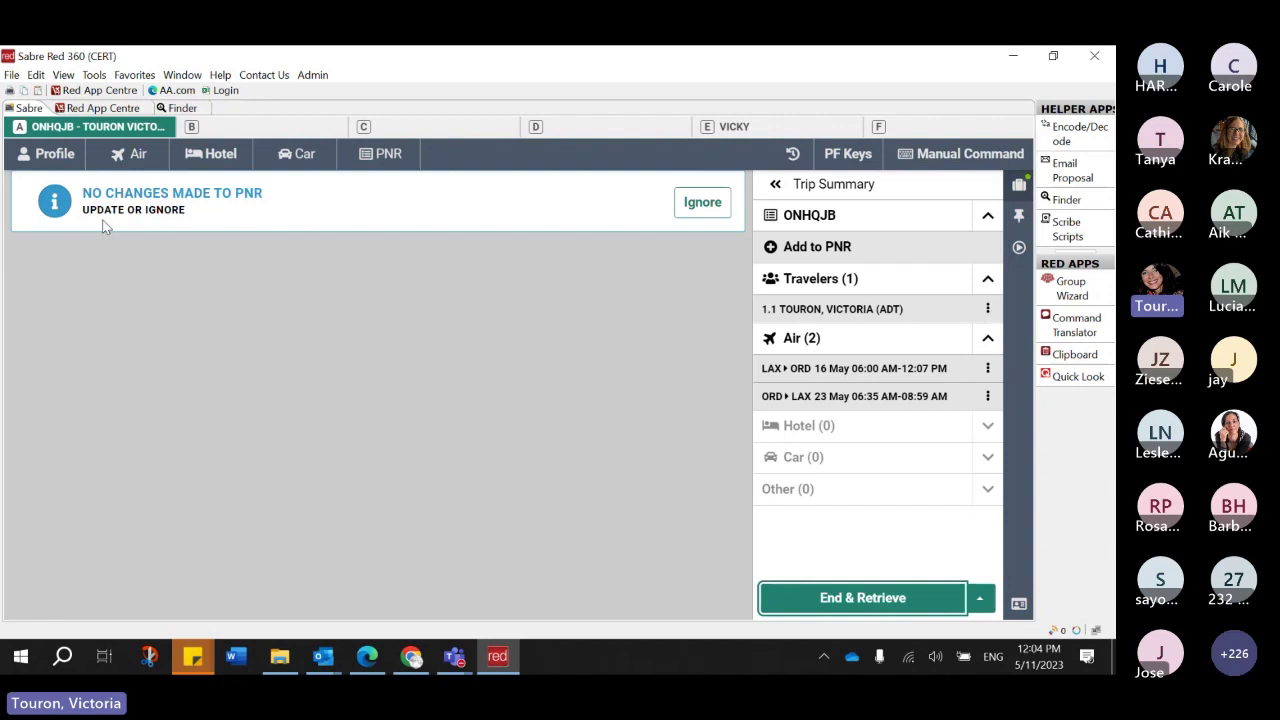
click(851, 218)
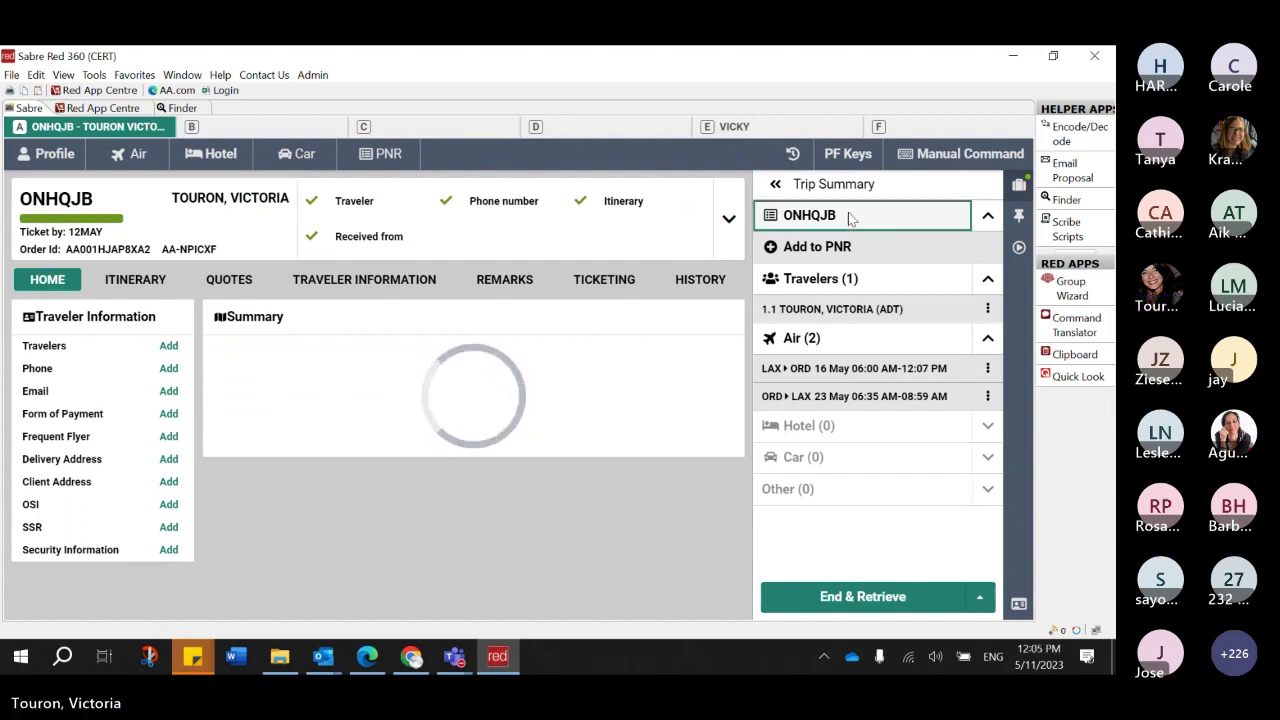
click(120, 285)
click(236, 289)
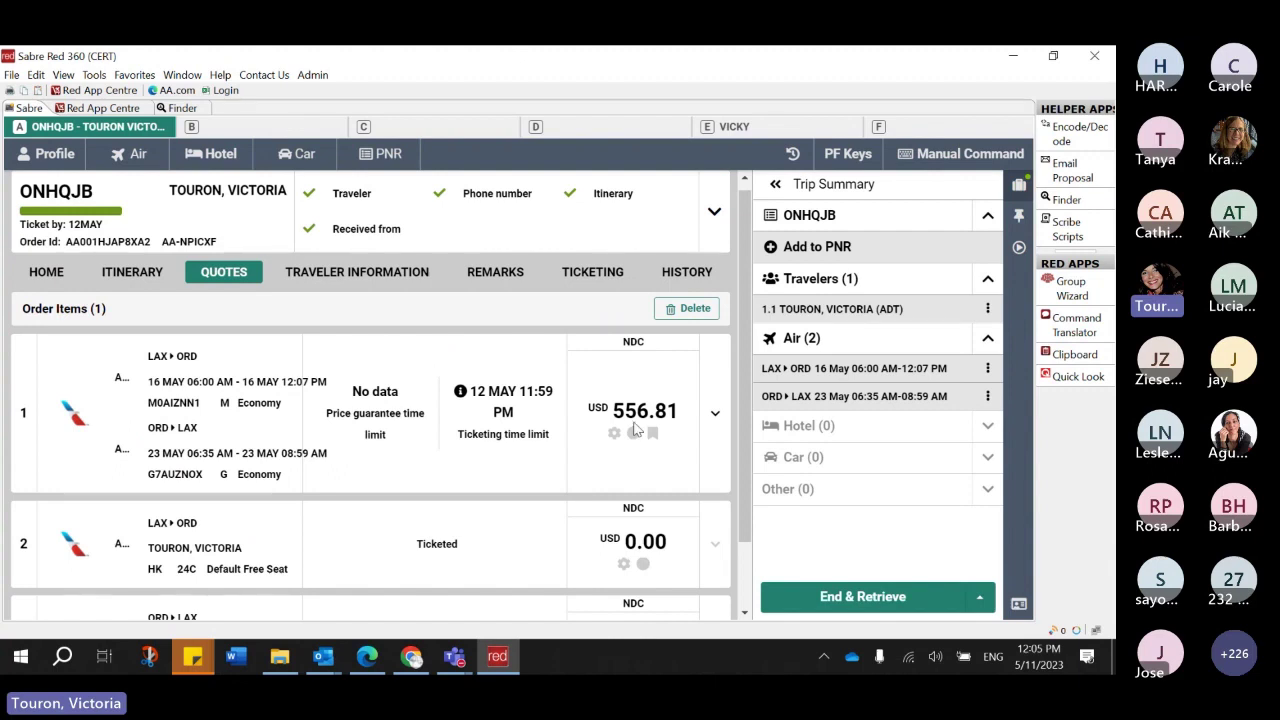
scroll(634, 428, down, 2)
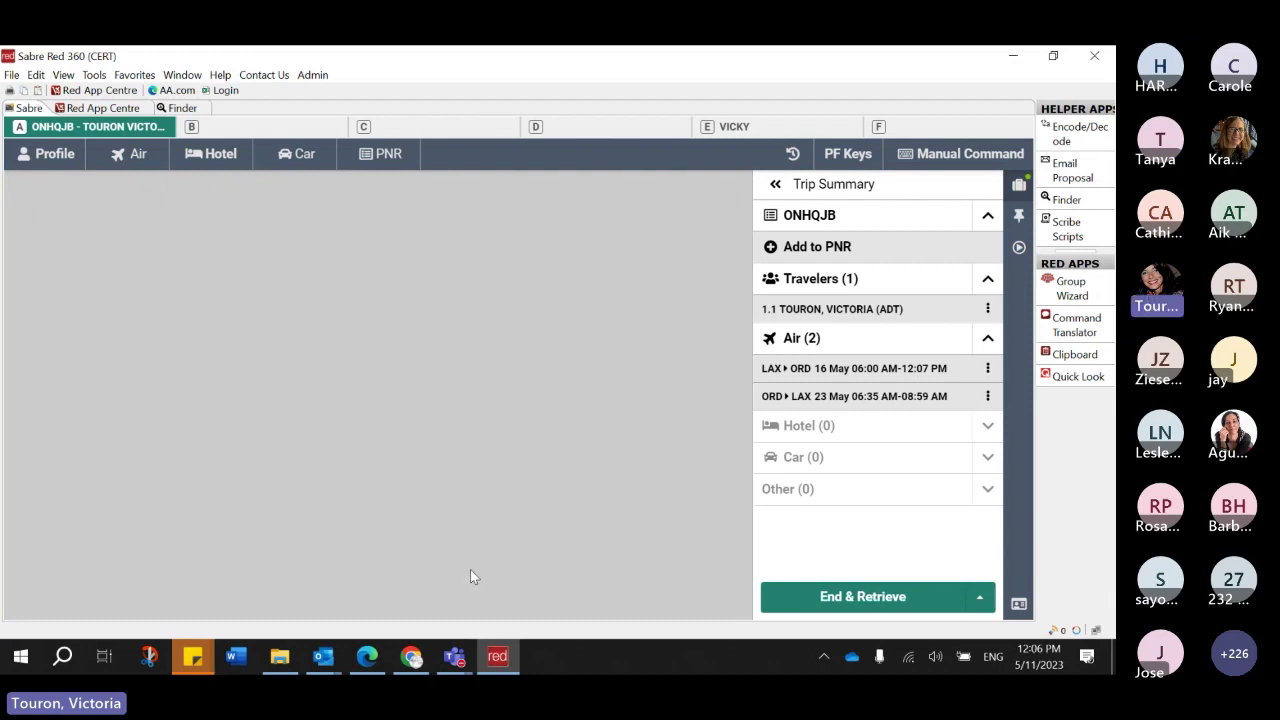
- Switch the right sidebar from Trip Summary to the Workflows list
click(1018, 250)
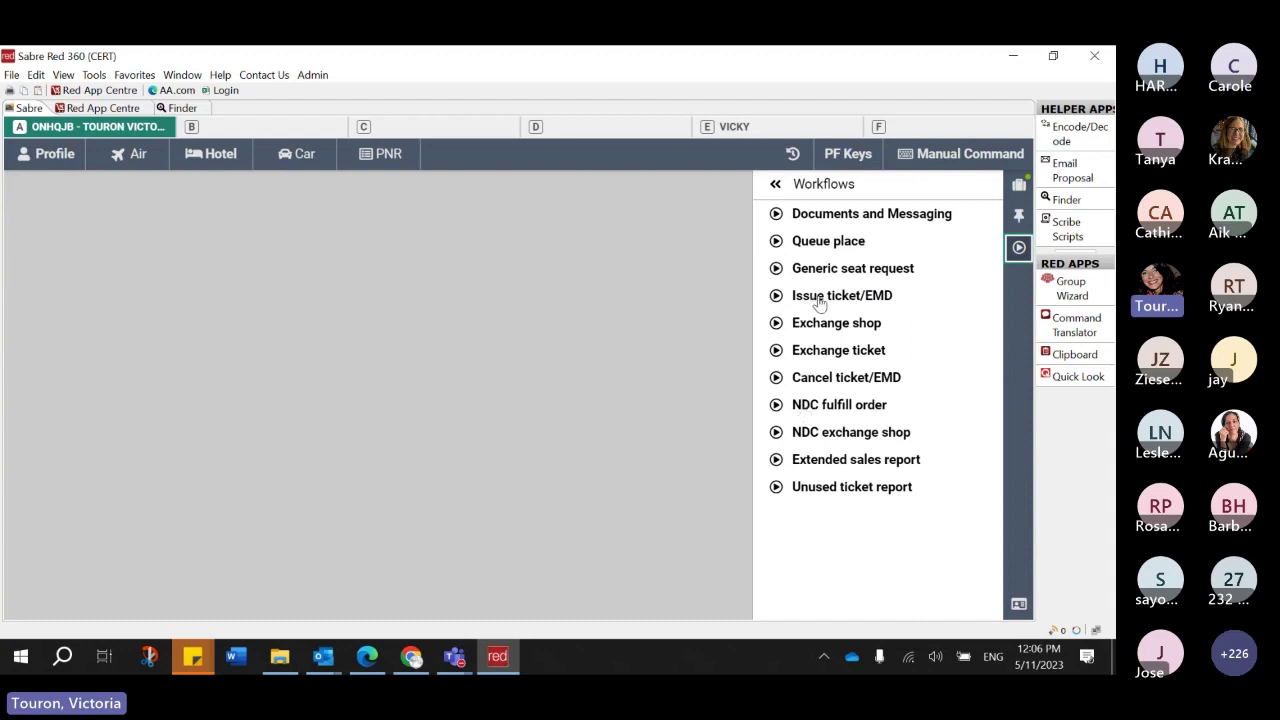
- Run NDC fulfill order on All order items with Cash as the form of payment
click(837, 405)
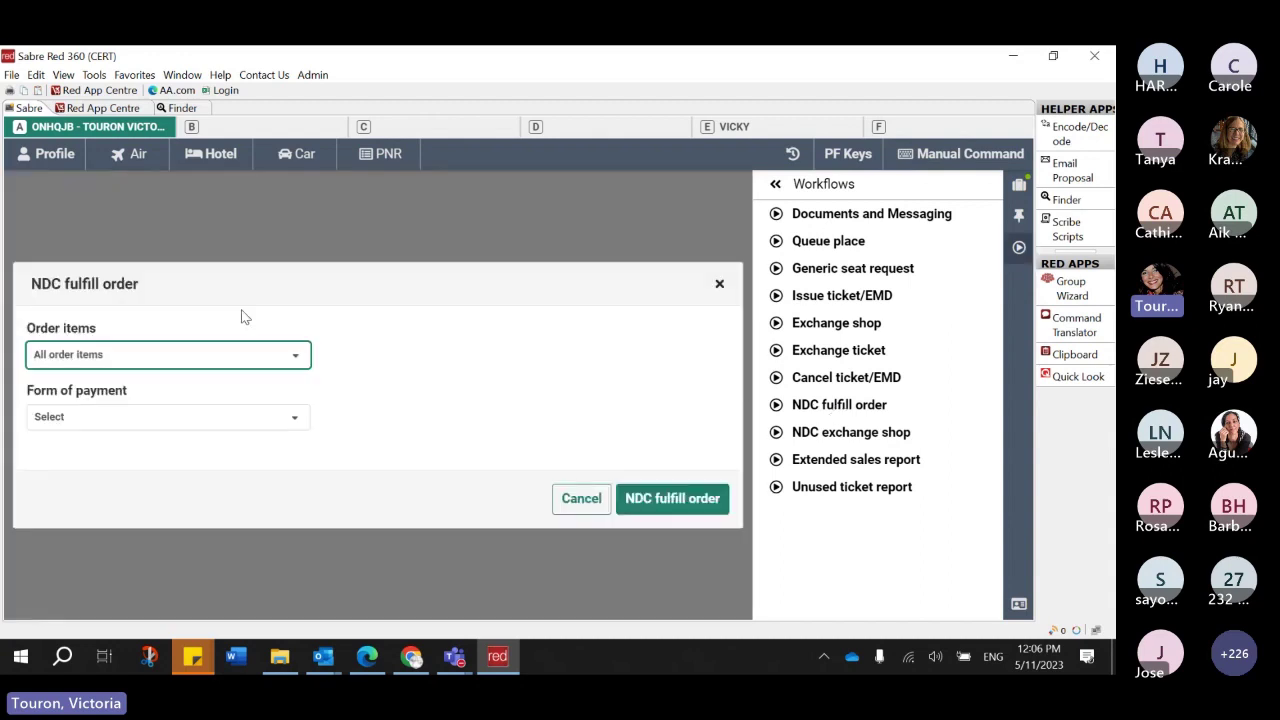
click(180, 362)
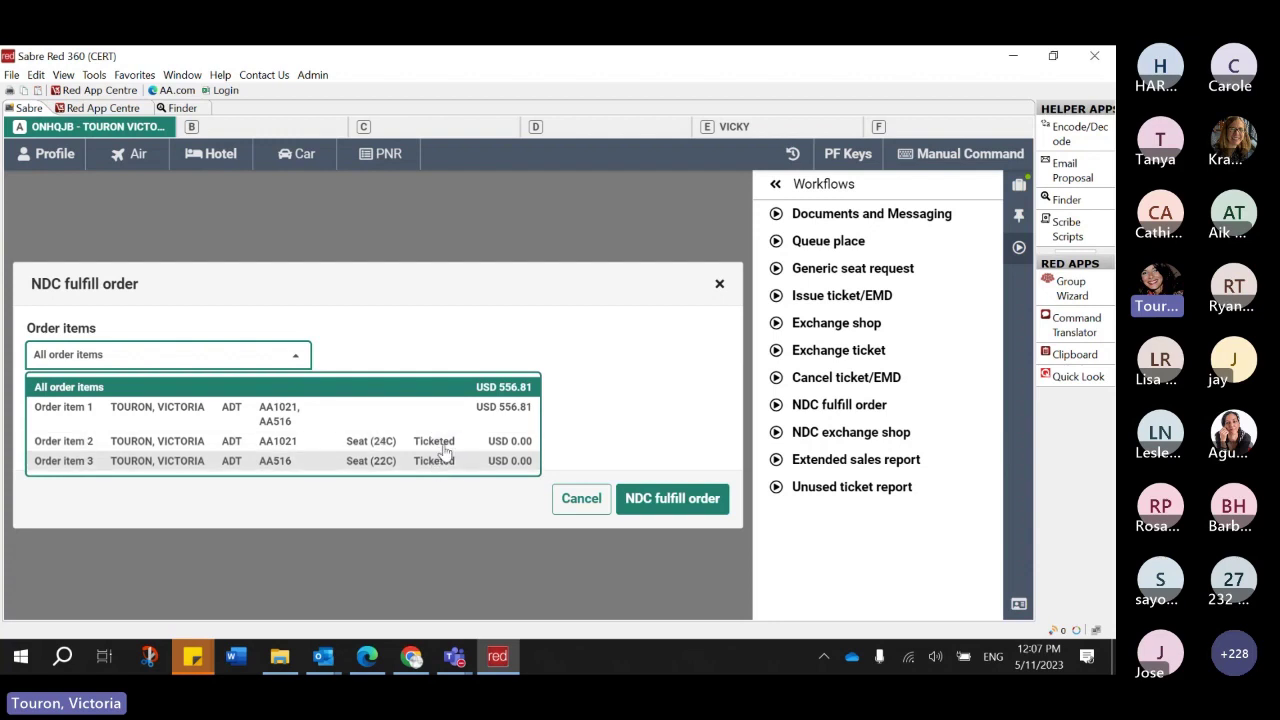
click(198, 362)
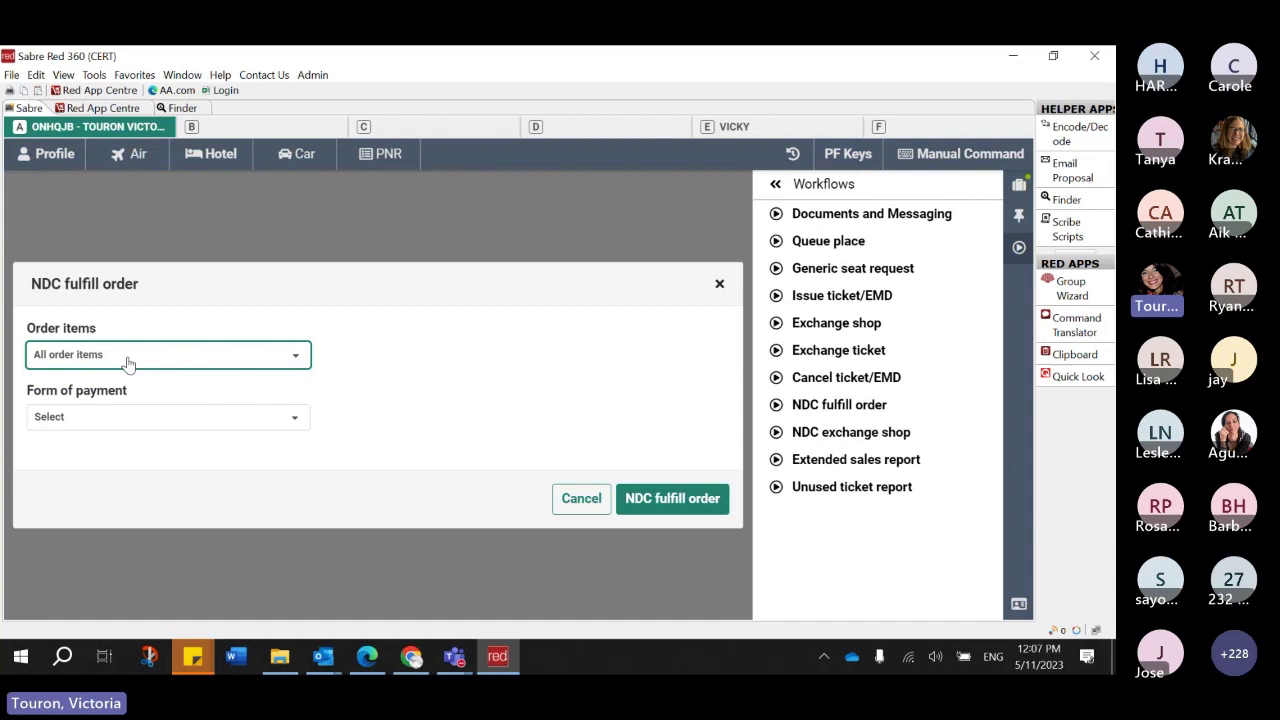
click(150, 416)
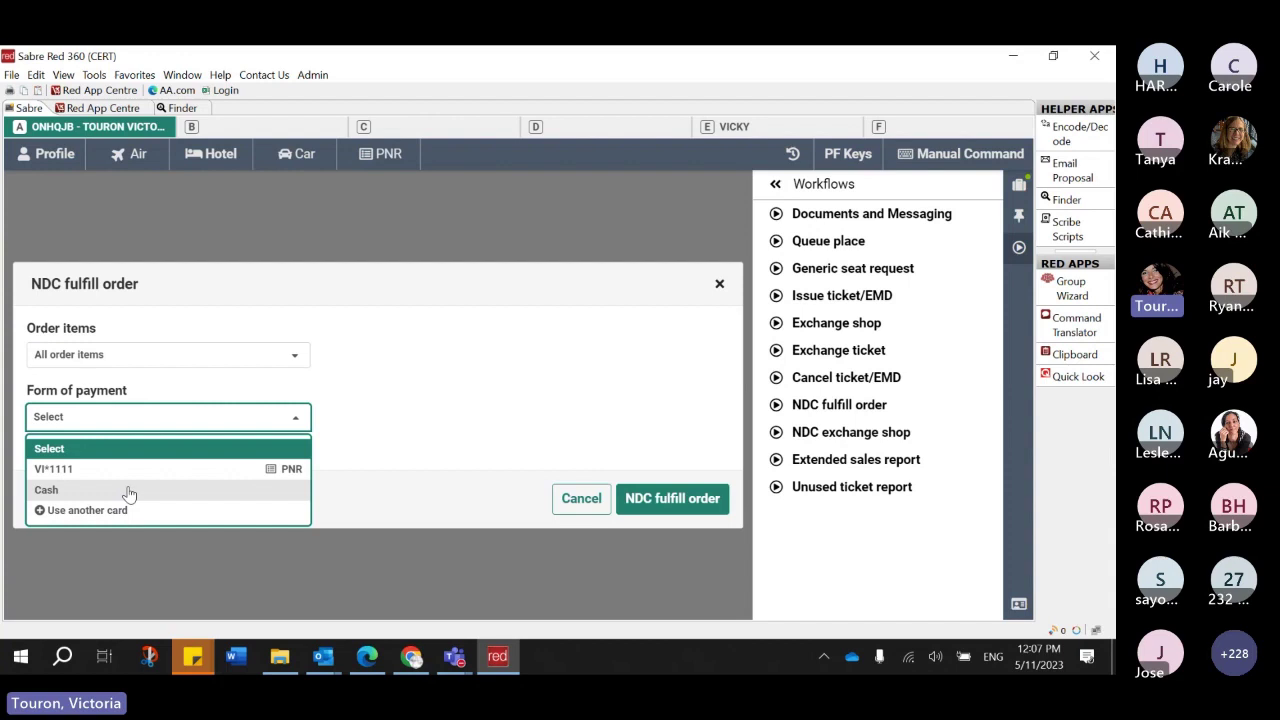
click(129, 491)
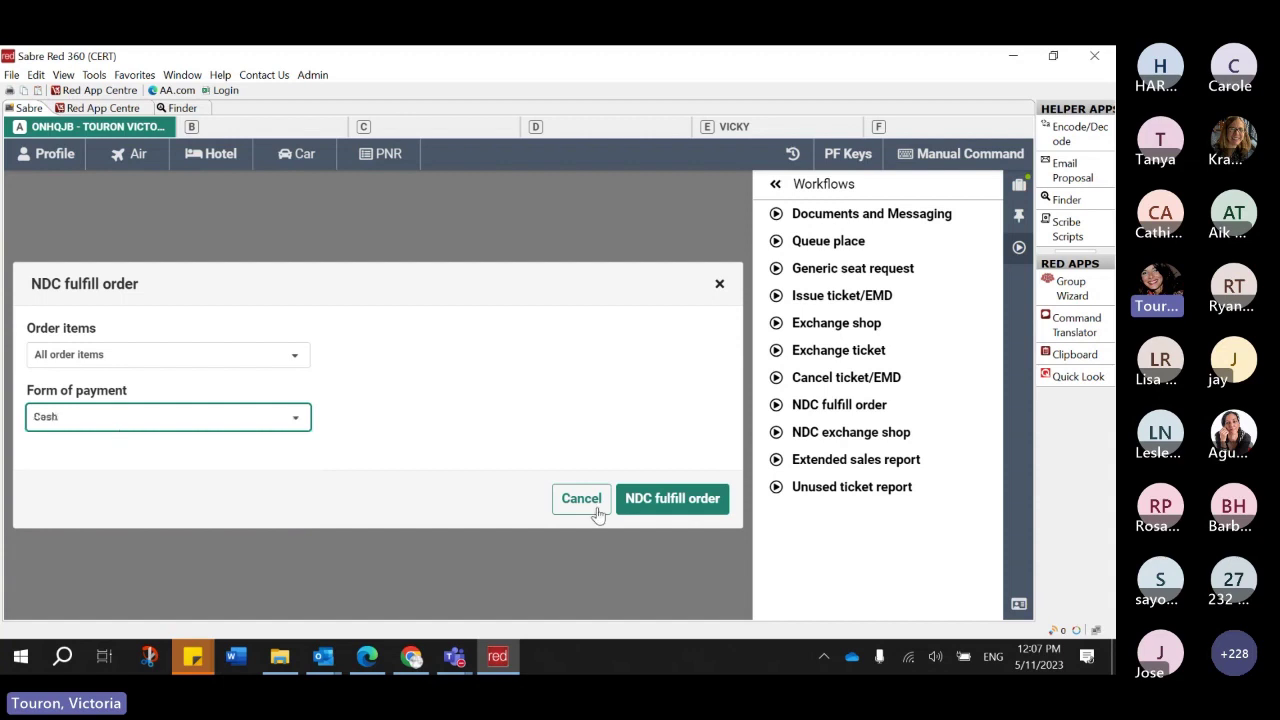
click(675, 501)
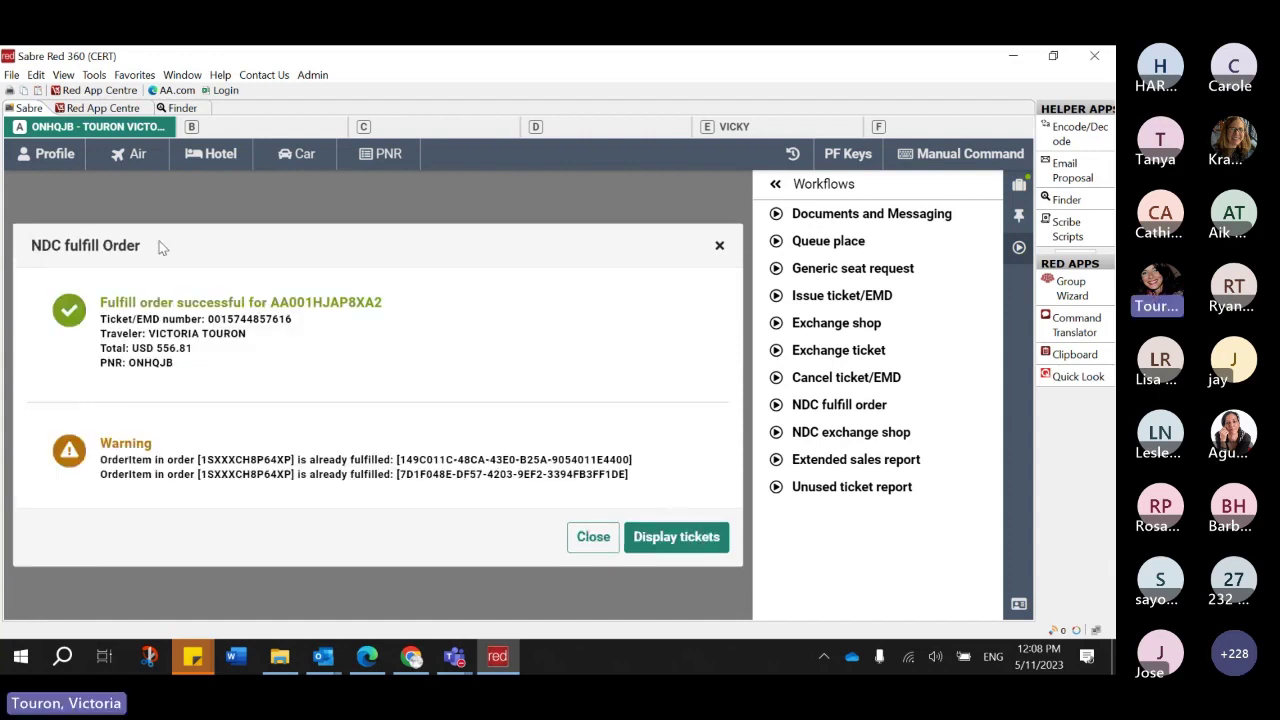
- Review the USD 556.81 fulfillment result and already-fulfilled warning, then display the booking's tickets
triple_click(372, 300)
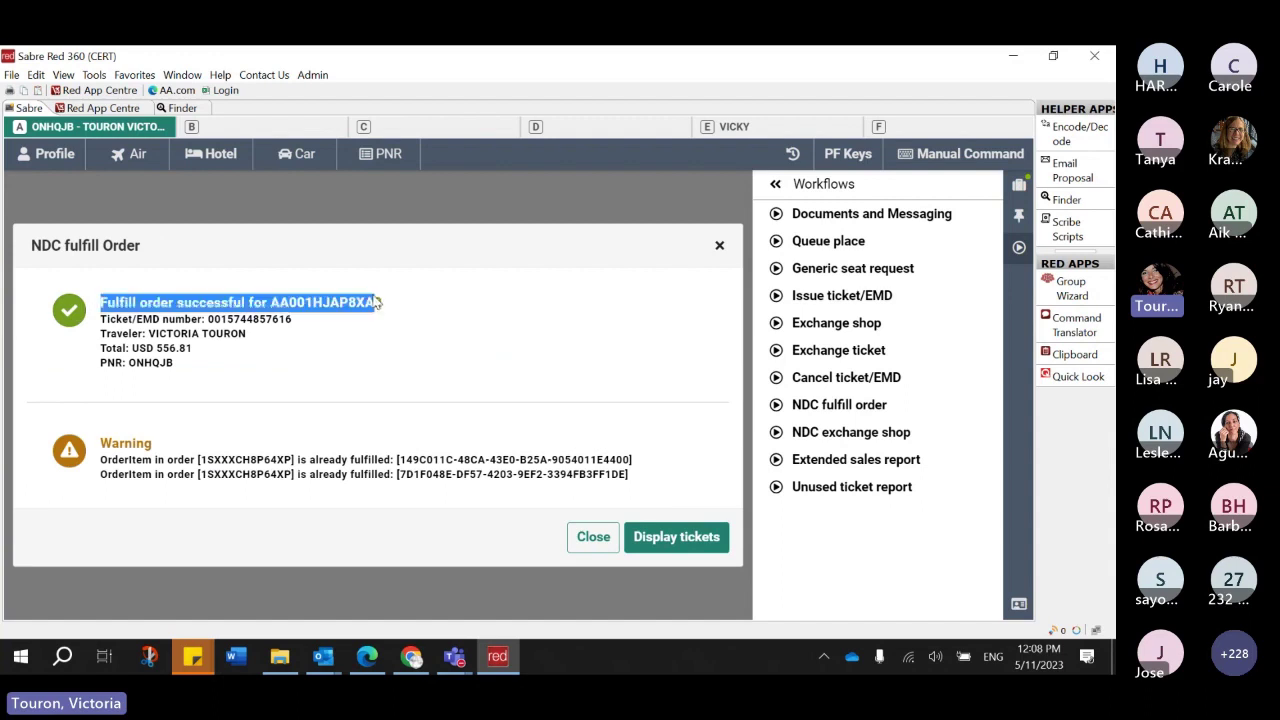
drag(372, 300, 380, 317)
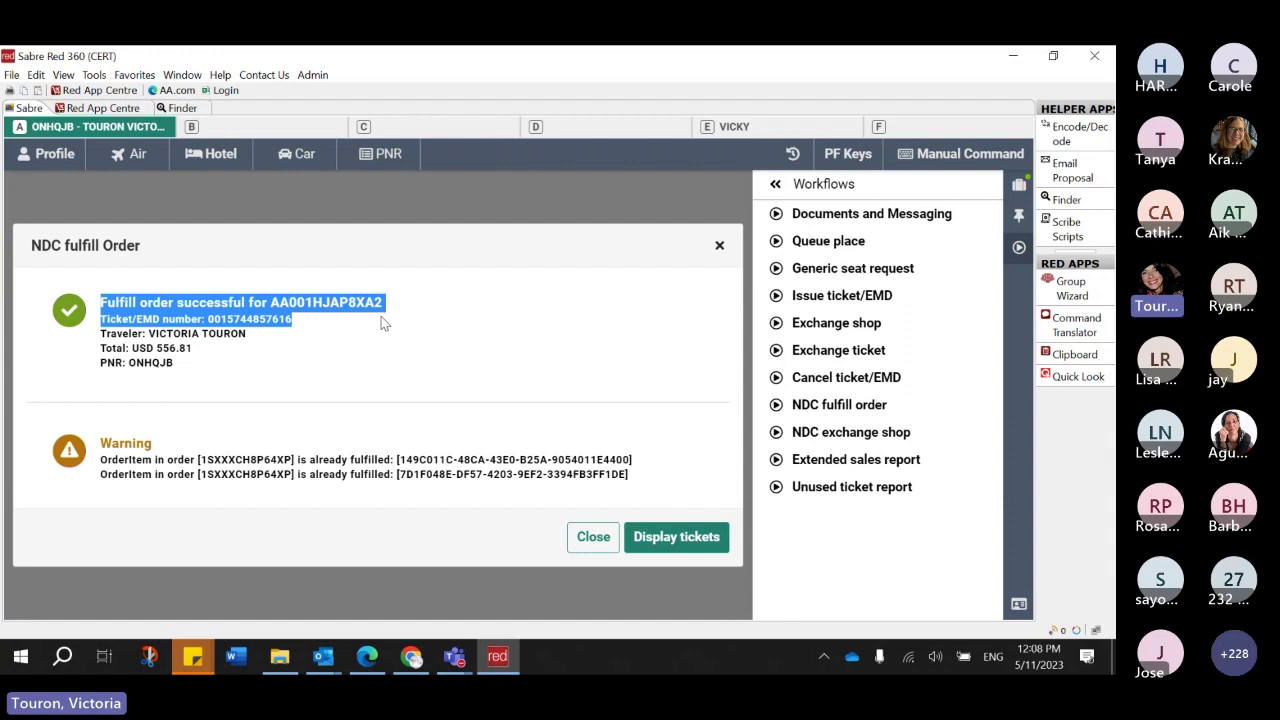
drag(380, 318, 354, 366)
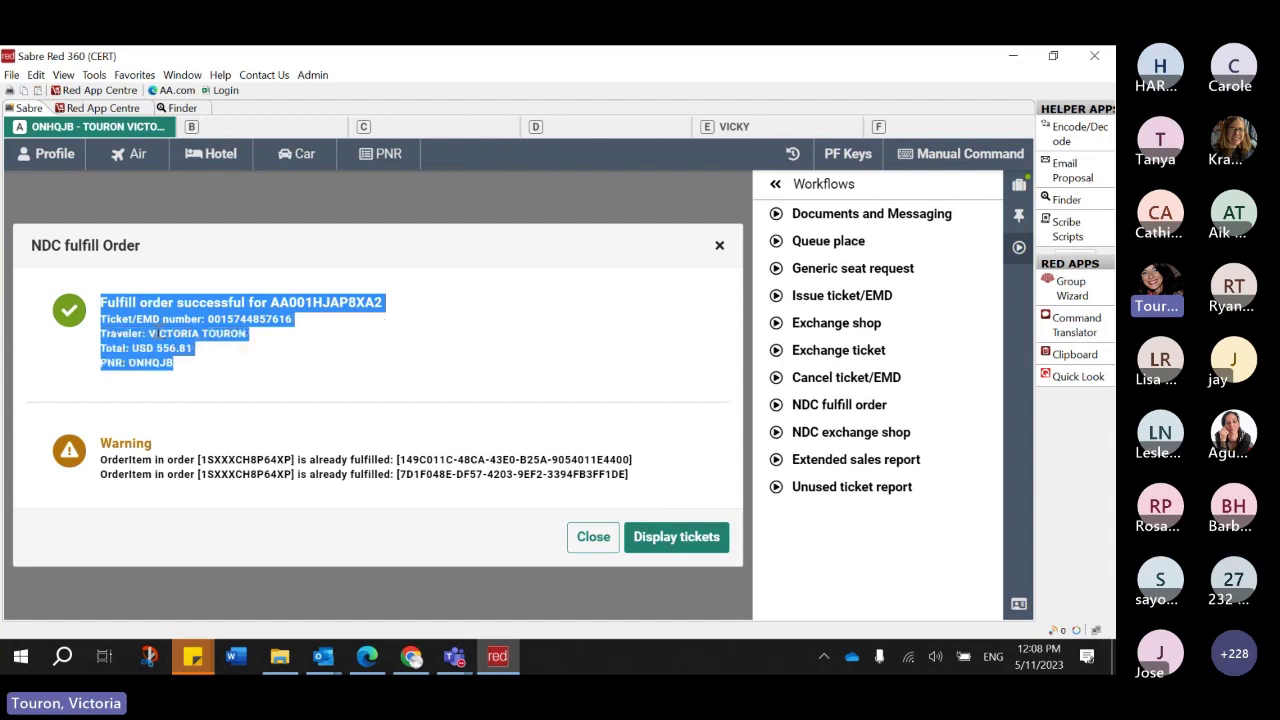
click(254, 325)
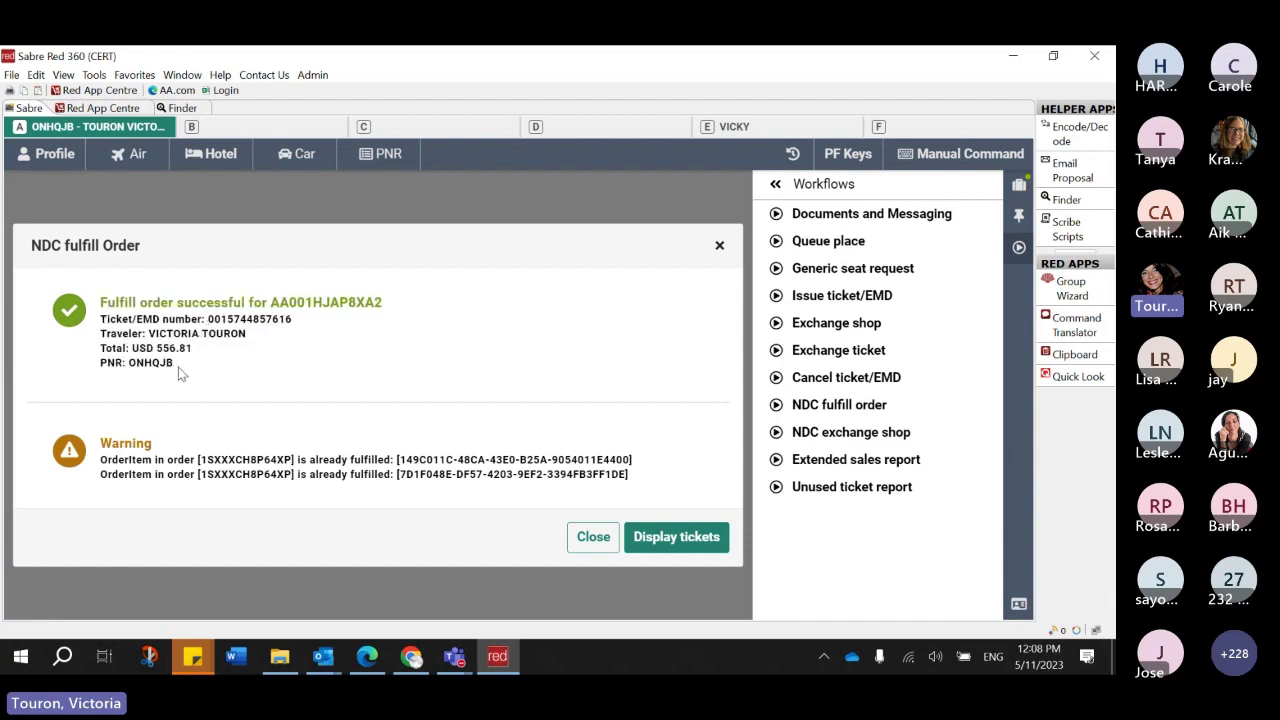
drag(178, 368, 100, 364)
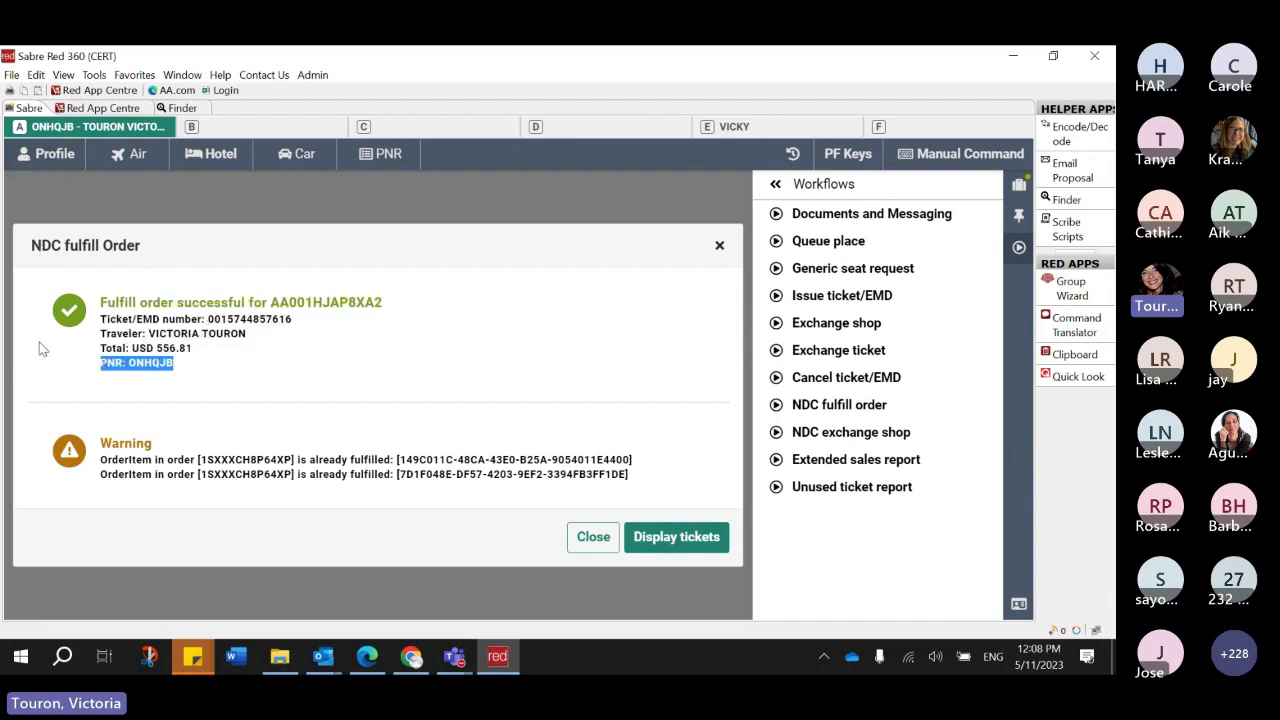
click(100, 455)
drag(100, 455, 640, 490)
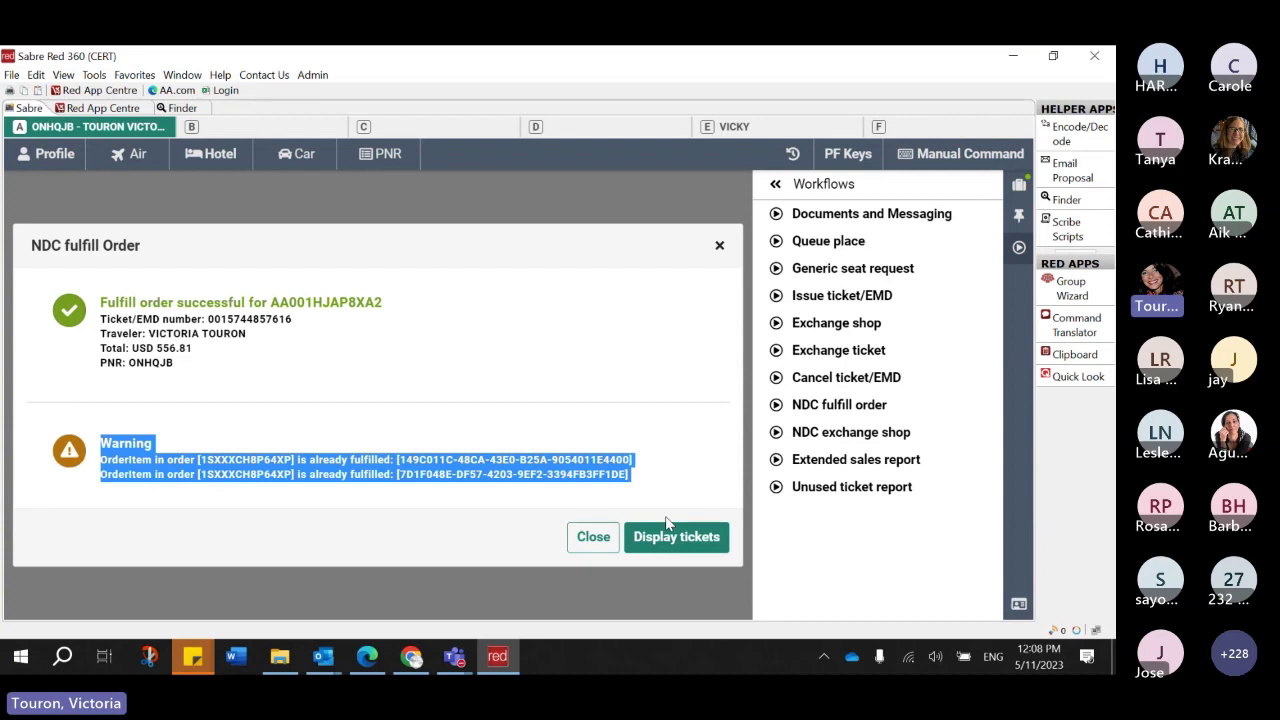
click(667, 539)
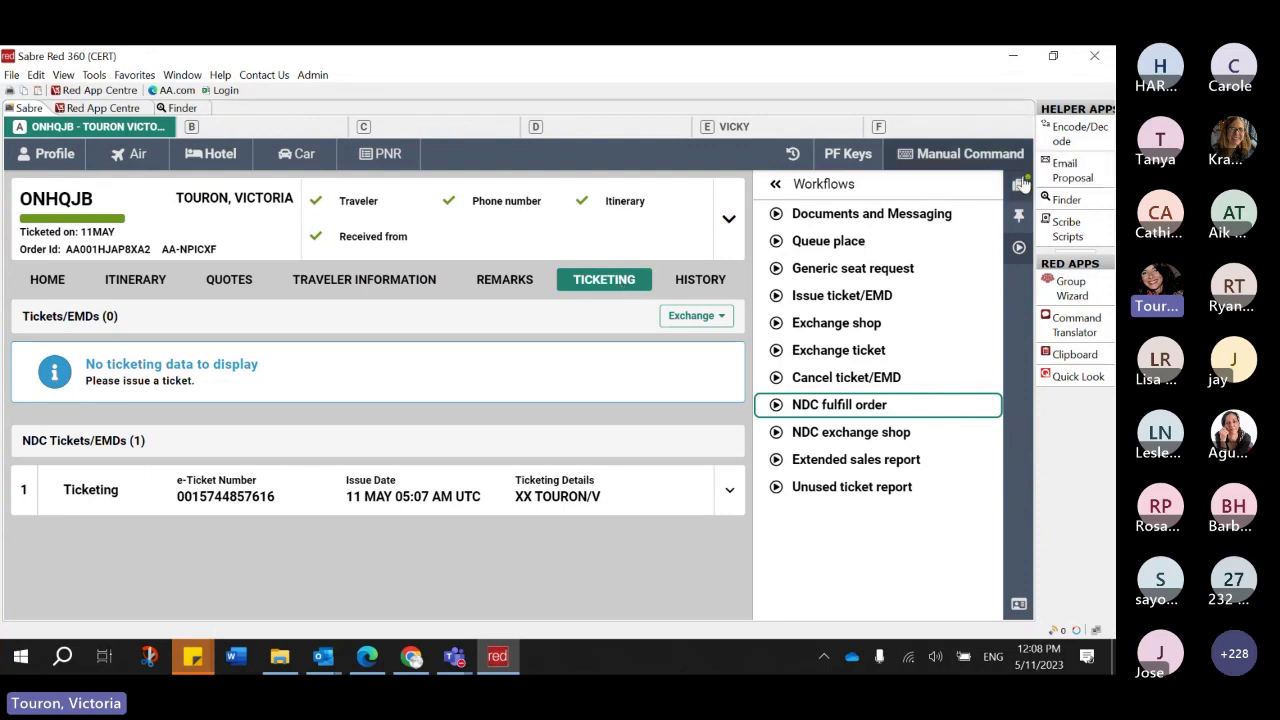
- Expand the NDC e-ticket and check coupons AA 1021 and AA 516 OPEN, fare 490.24 plus 66.57 taxes
click(1018, 247)
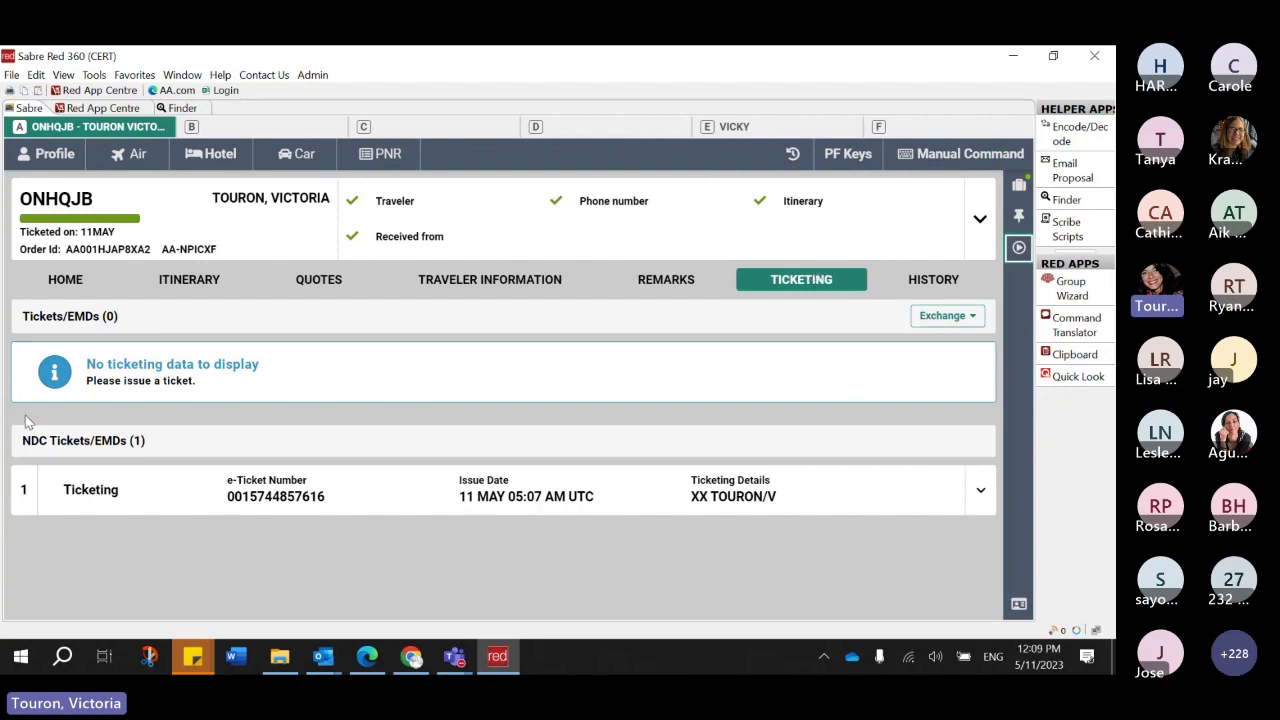
drag(24, 315, 126, 320)
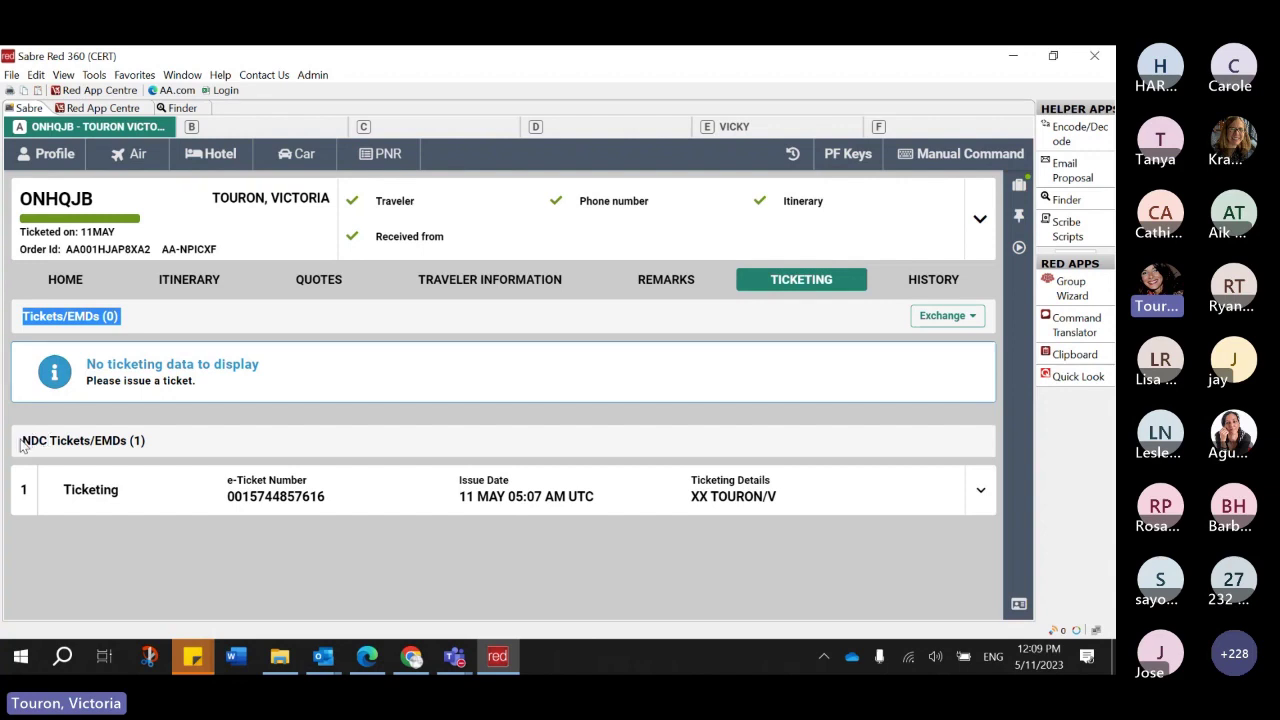
drag(22, 442, 172, 450)
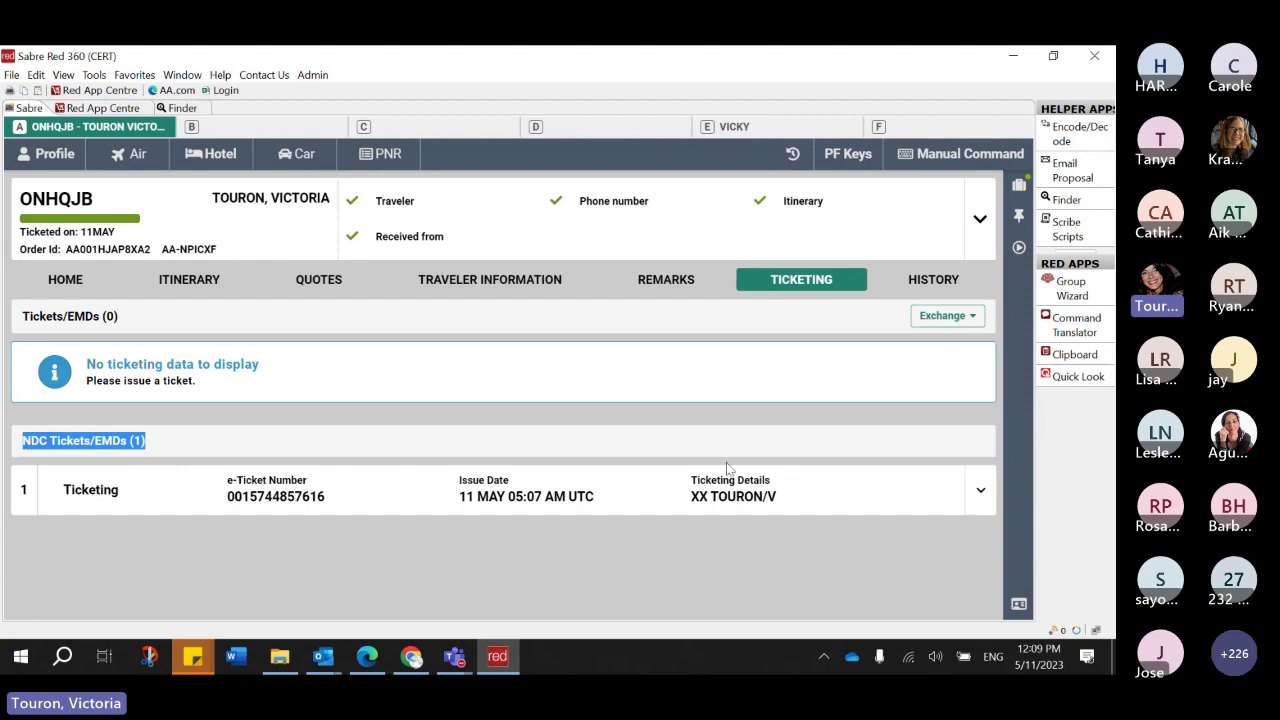
click(973, 495)
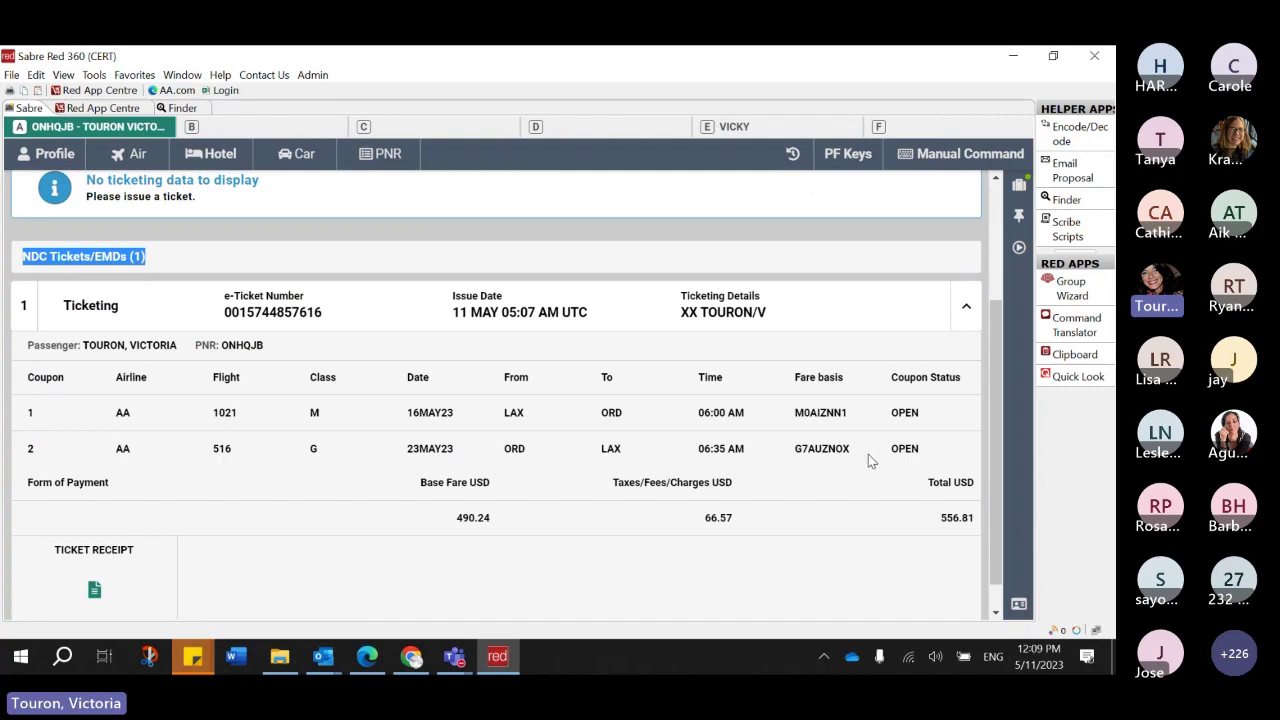
scroll(868, 454, down, 2)
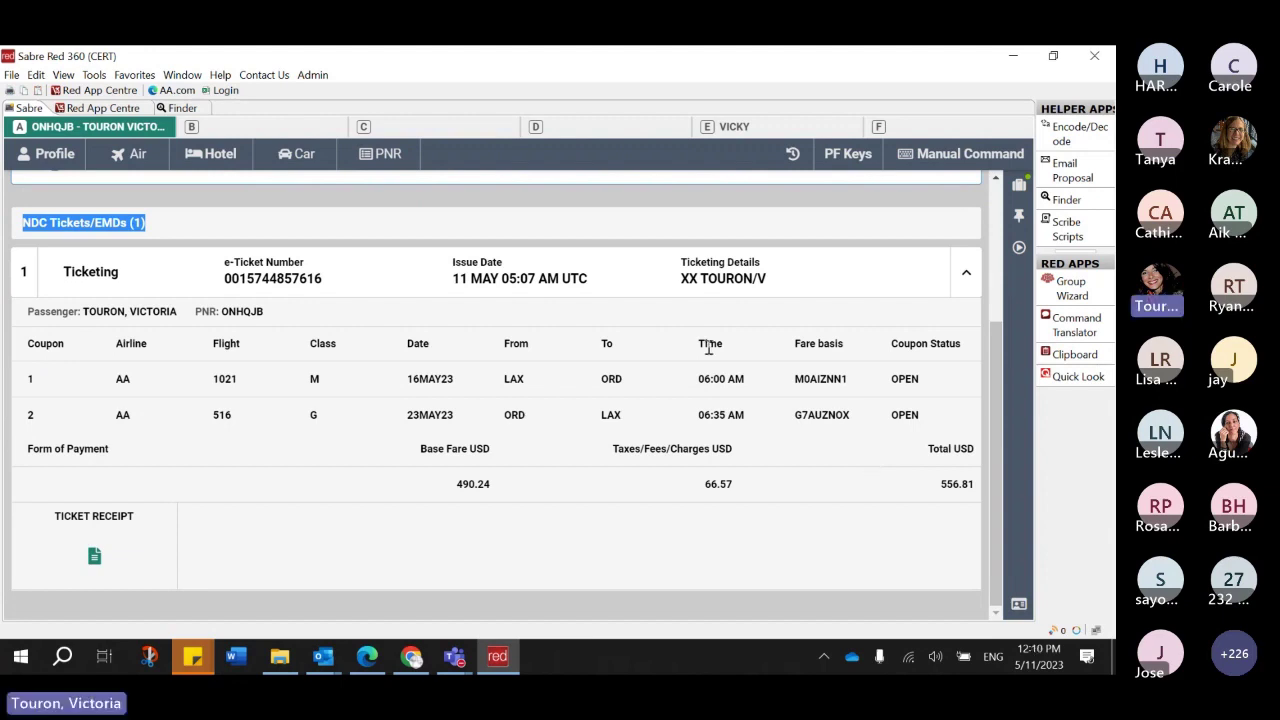
drag(897, 379, 936, 420)
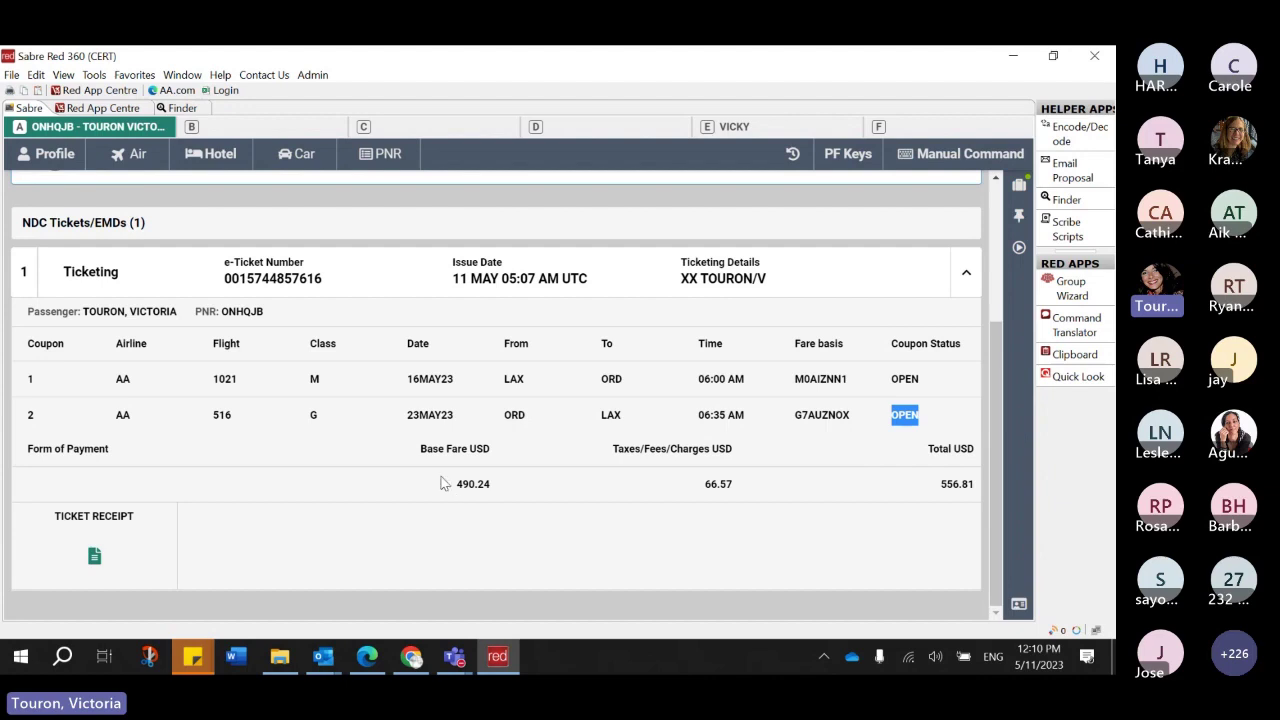
drag(446, 483, 733, 486)
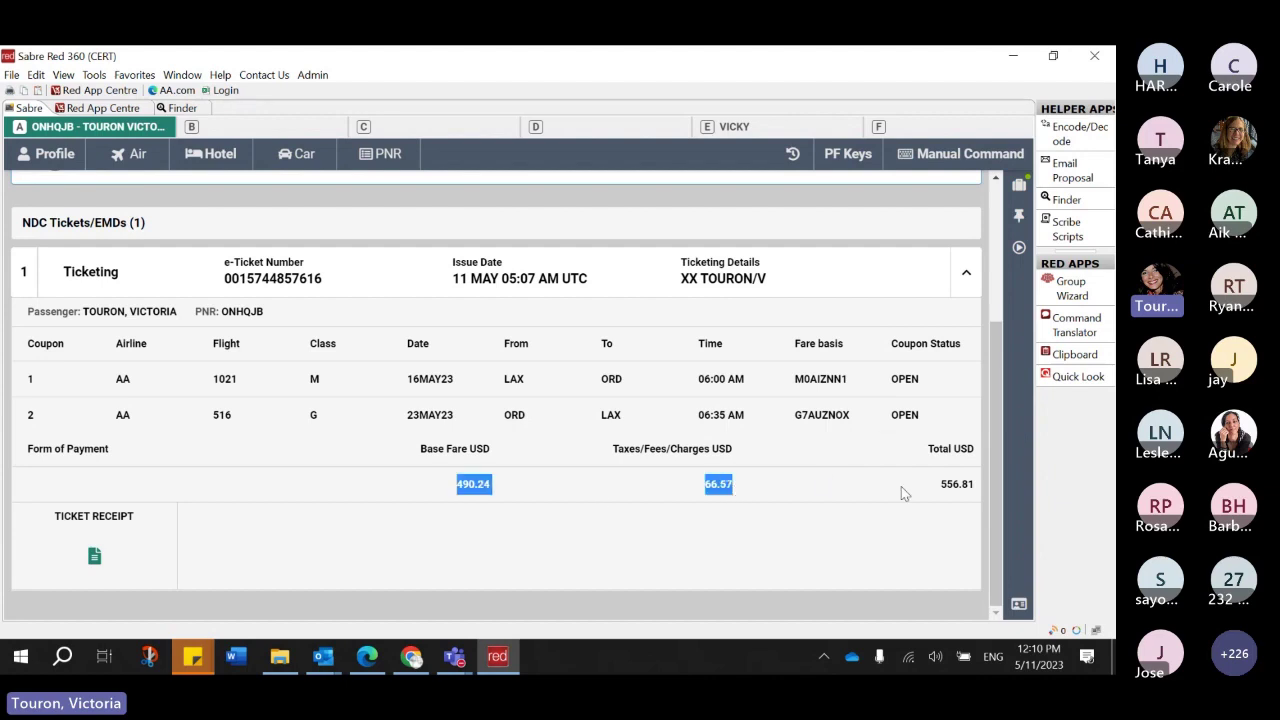
click(84, 554)
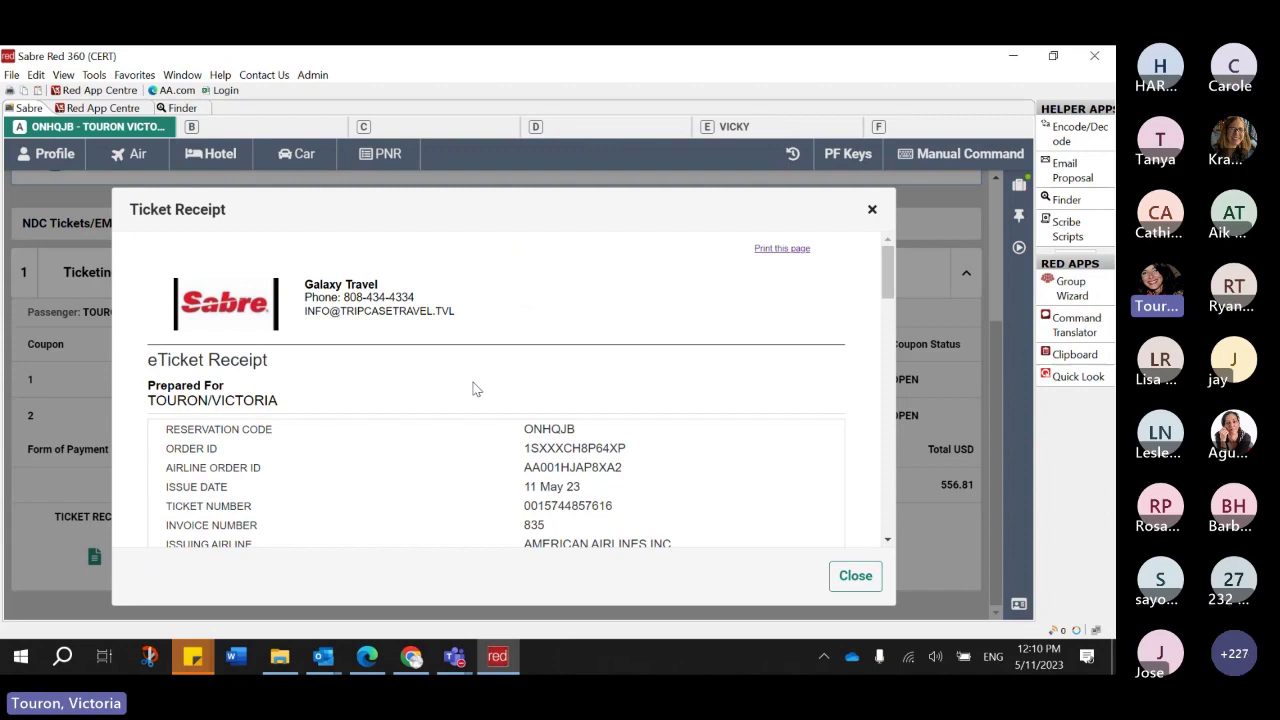
scroll(405, 369, down, 3)
scroll(405, 369, down, 4)
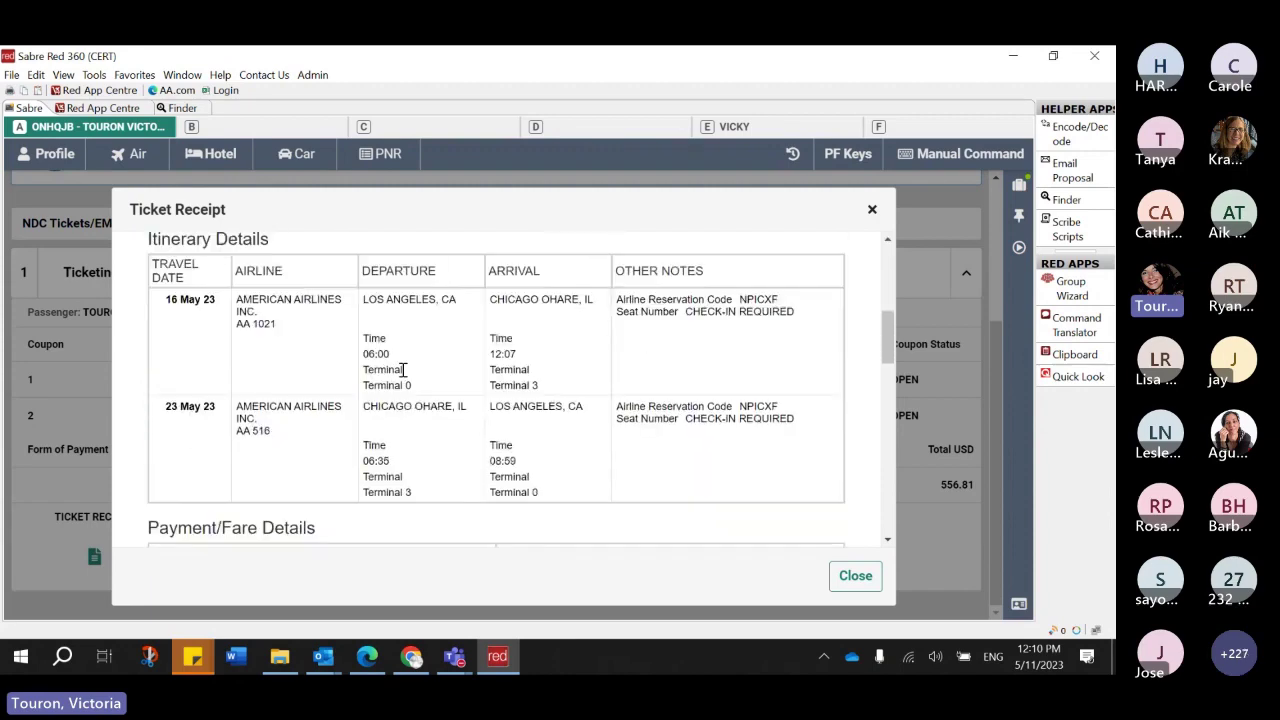
scroll(398, 379, down, 3)
scroll(398, 379, down, 2)
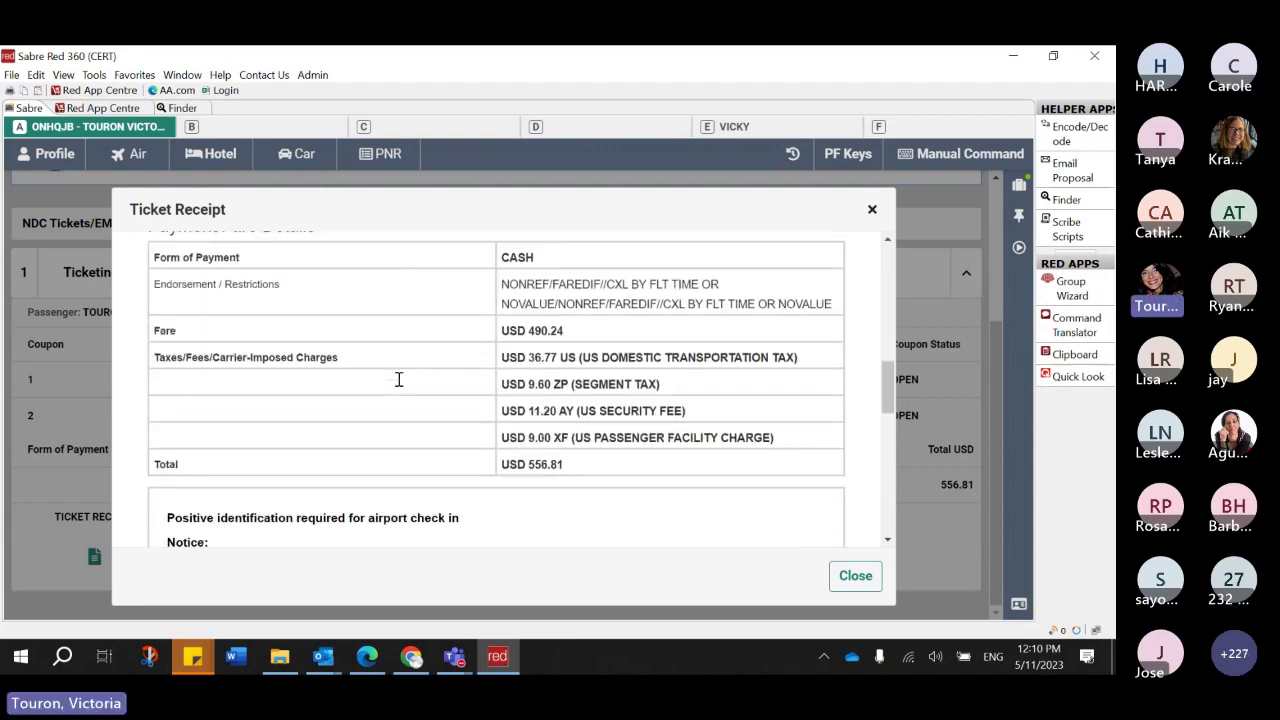
scroll(397, 381, up, 8)
scroll(393, 395, up, 2)
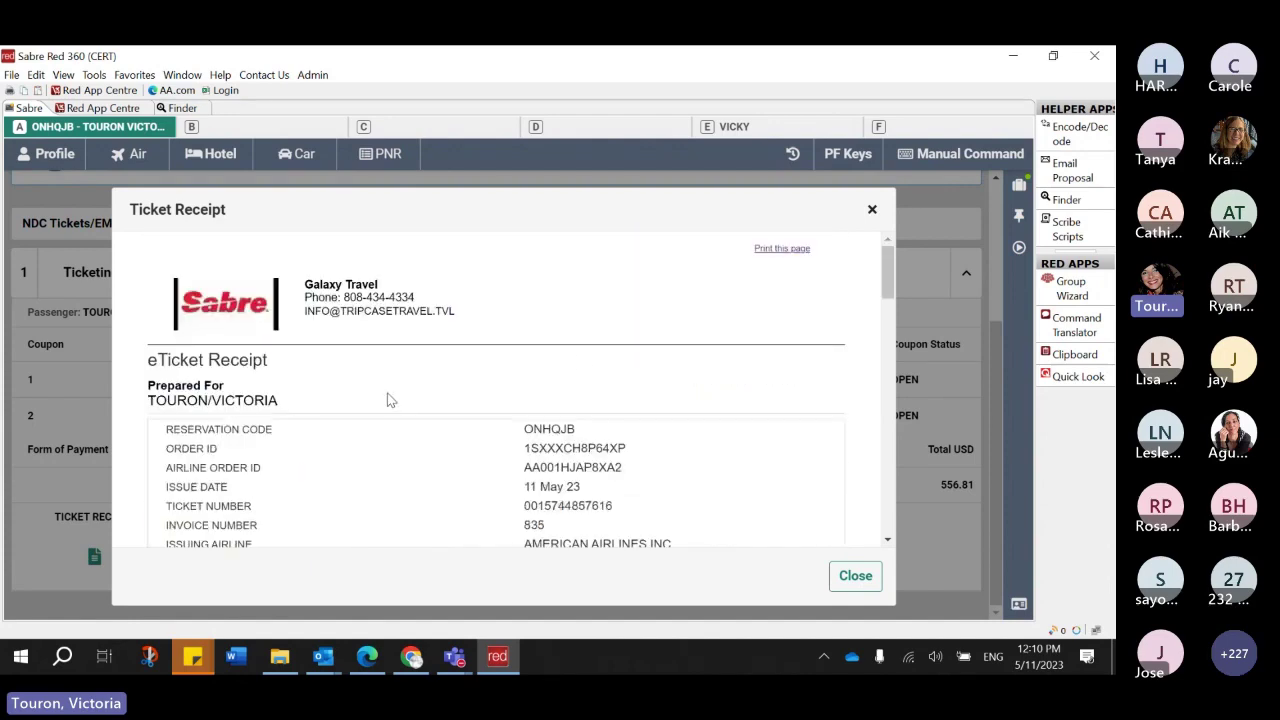
- Cancel printing the receipt and close the ticketing page
click(797, 248)
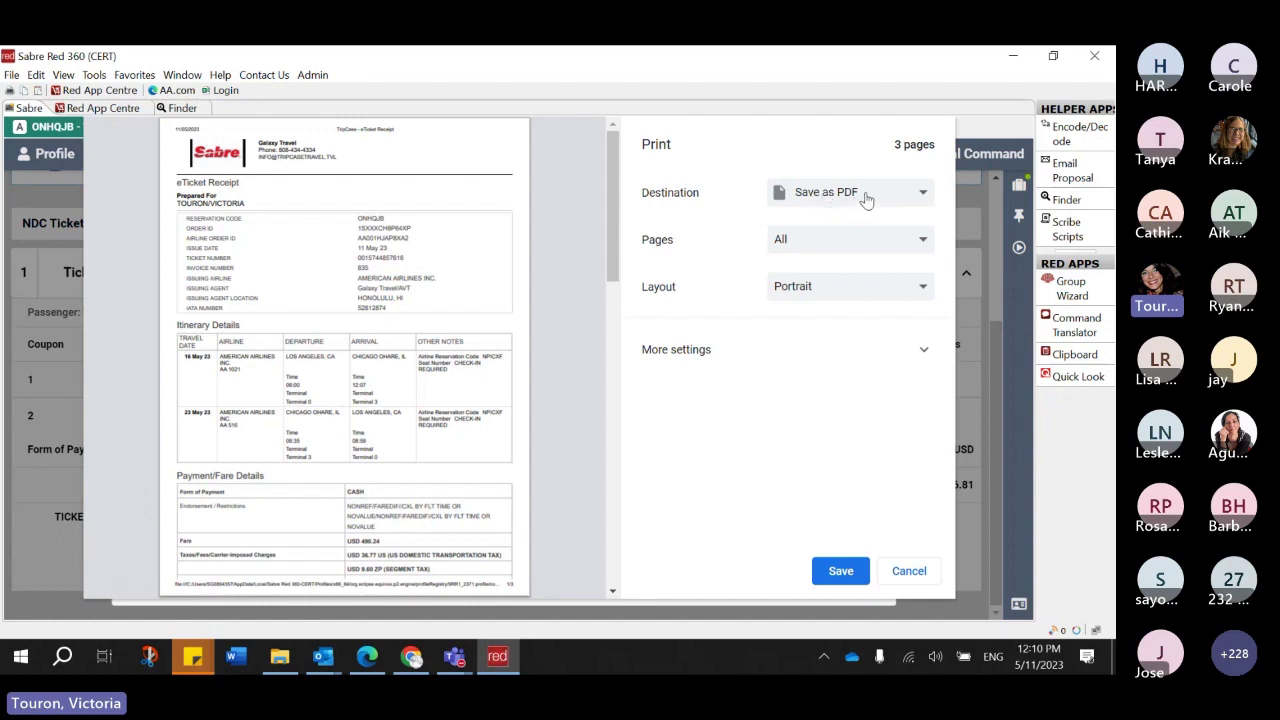
click(898, 584)
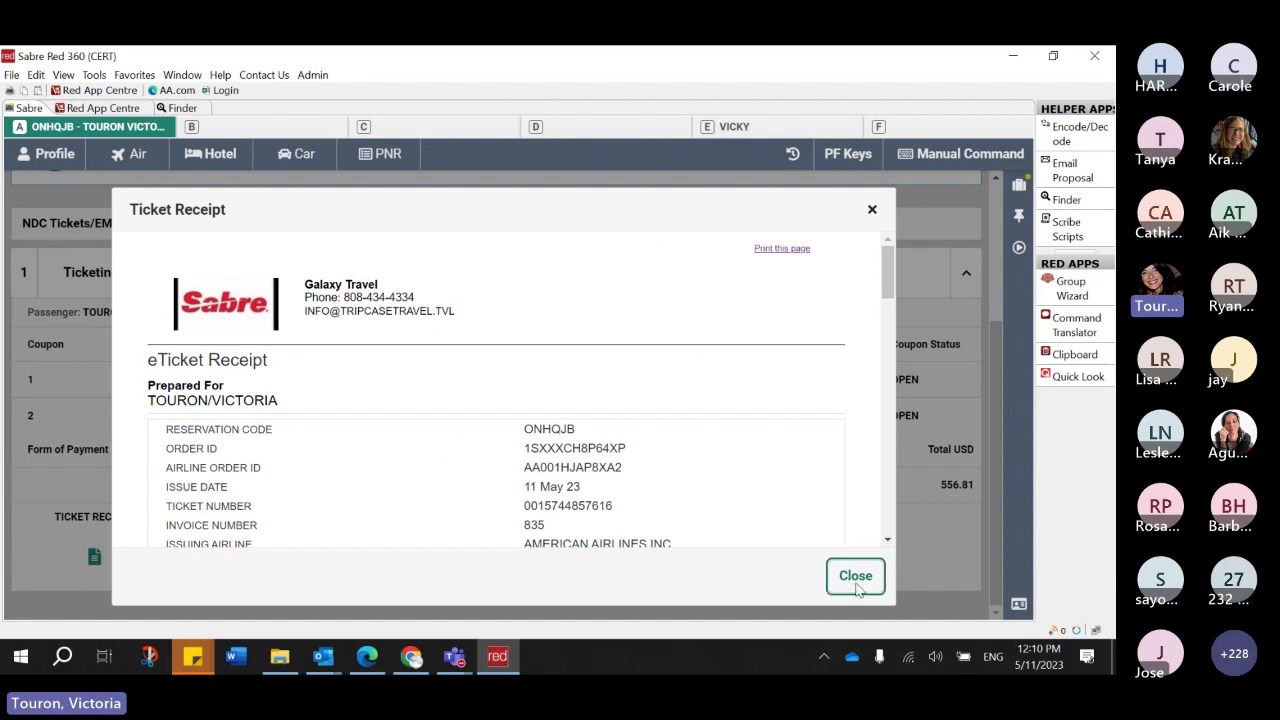
click(851, 580)
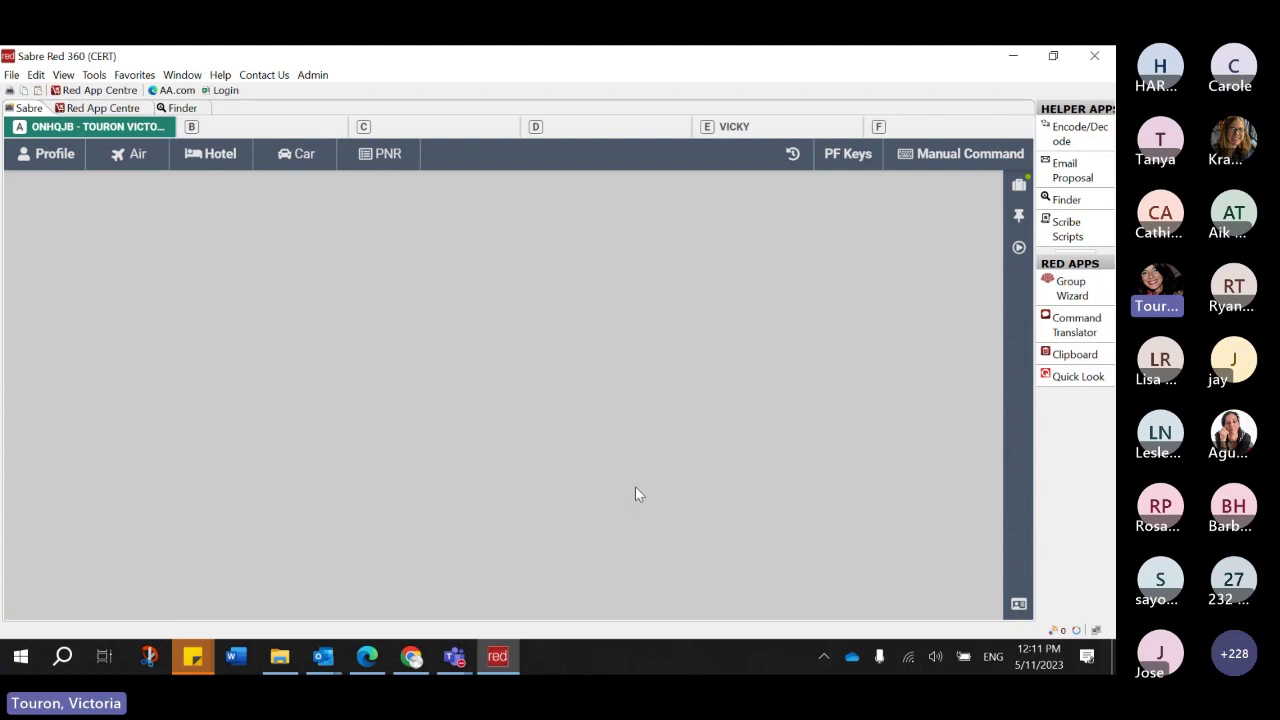
click(1018, 184)
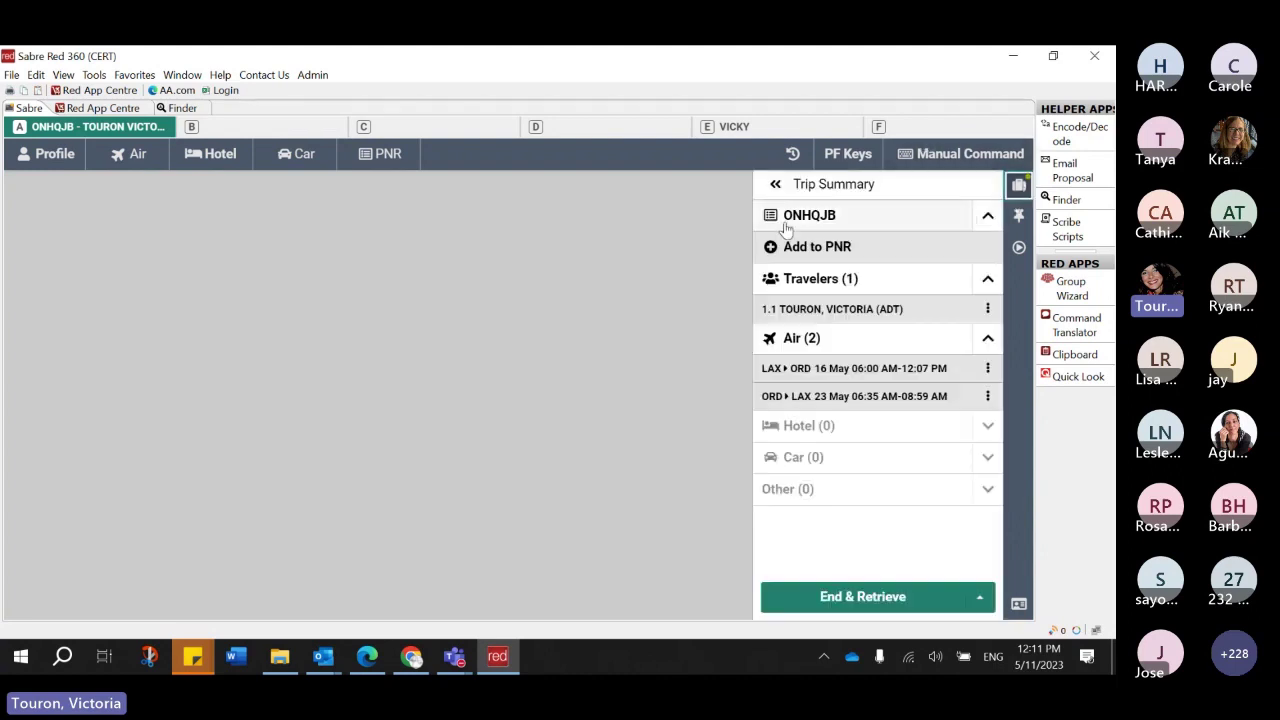
click(873, 221)
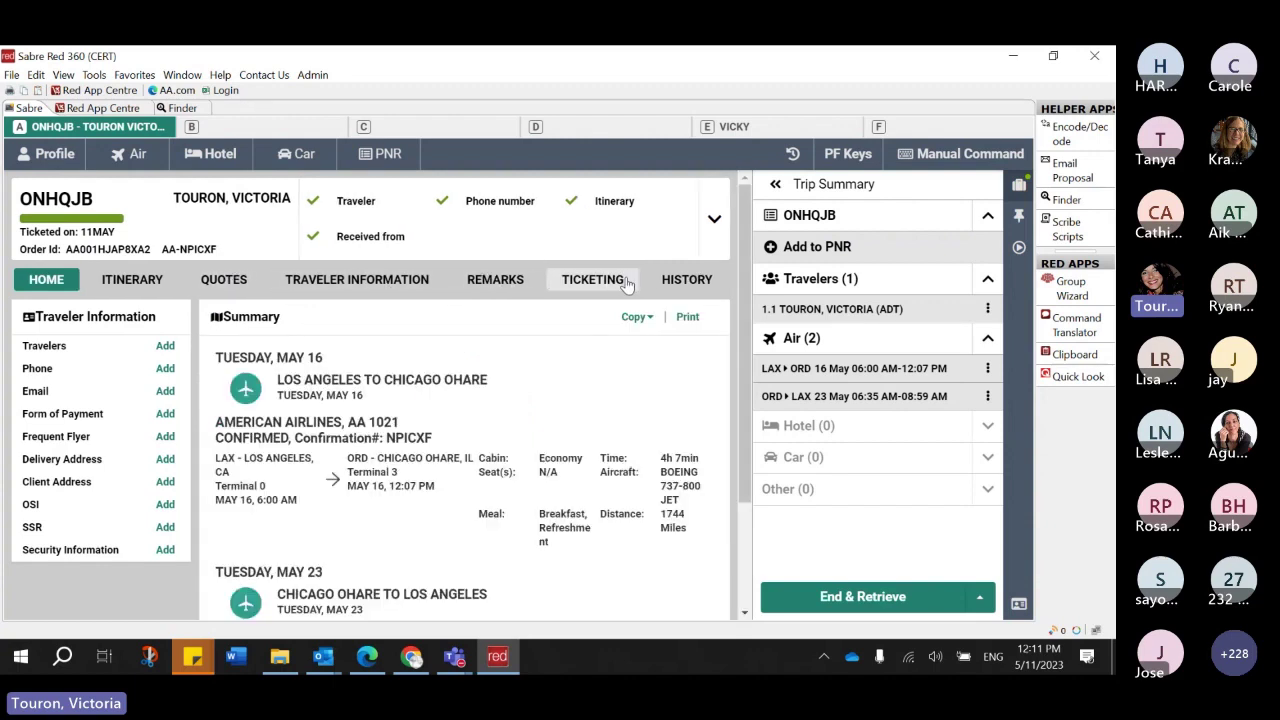
click(134, 286)
click(230, 279)
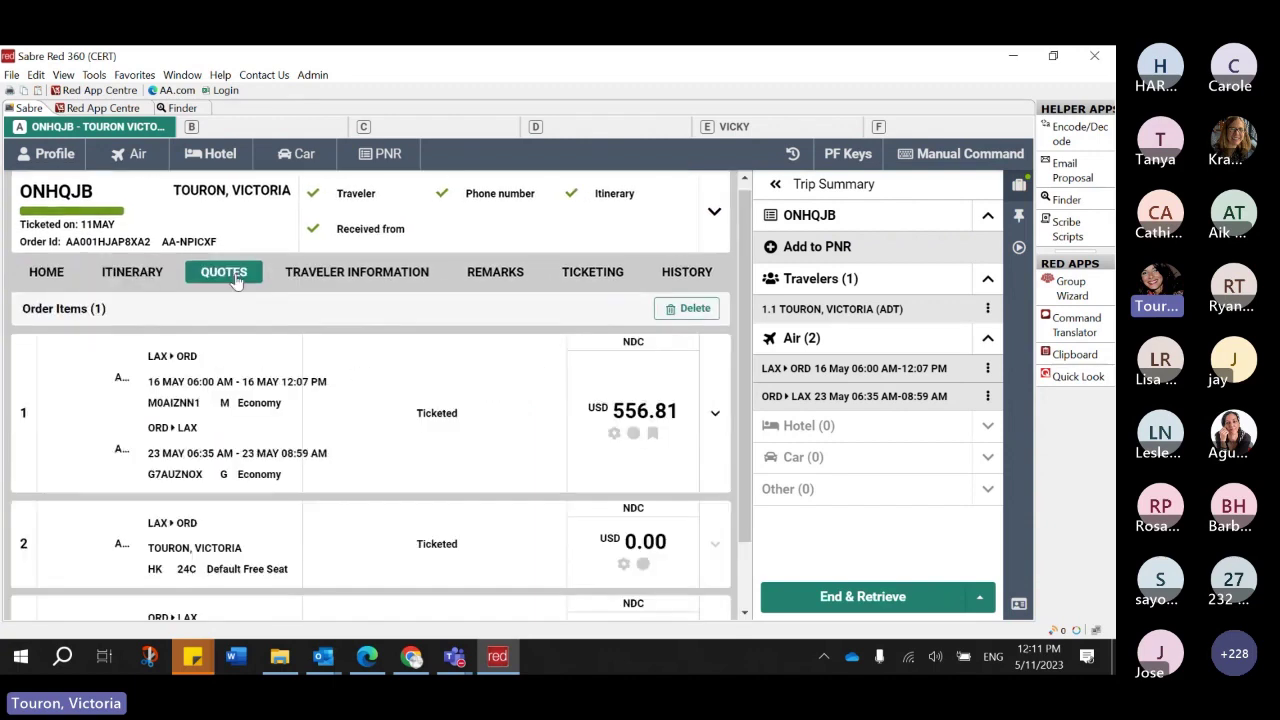
click(357, 272)
click(495, 272)
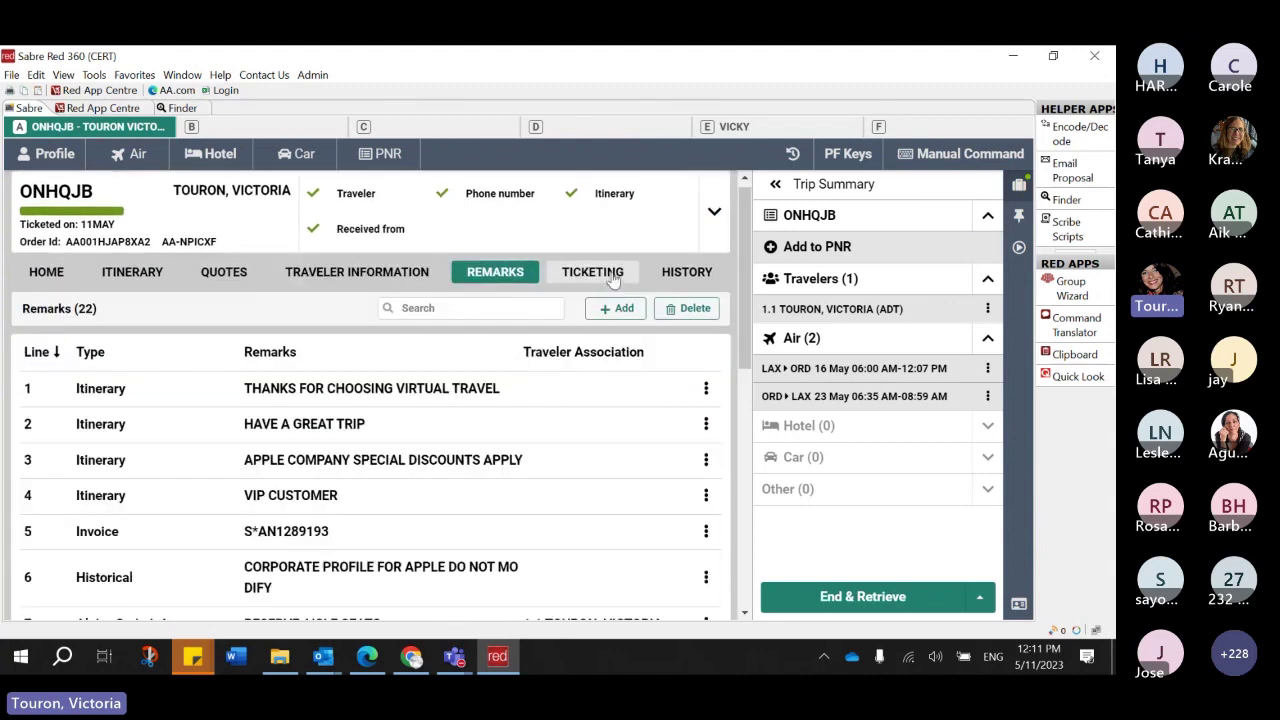
click(613, 279)
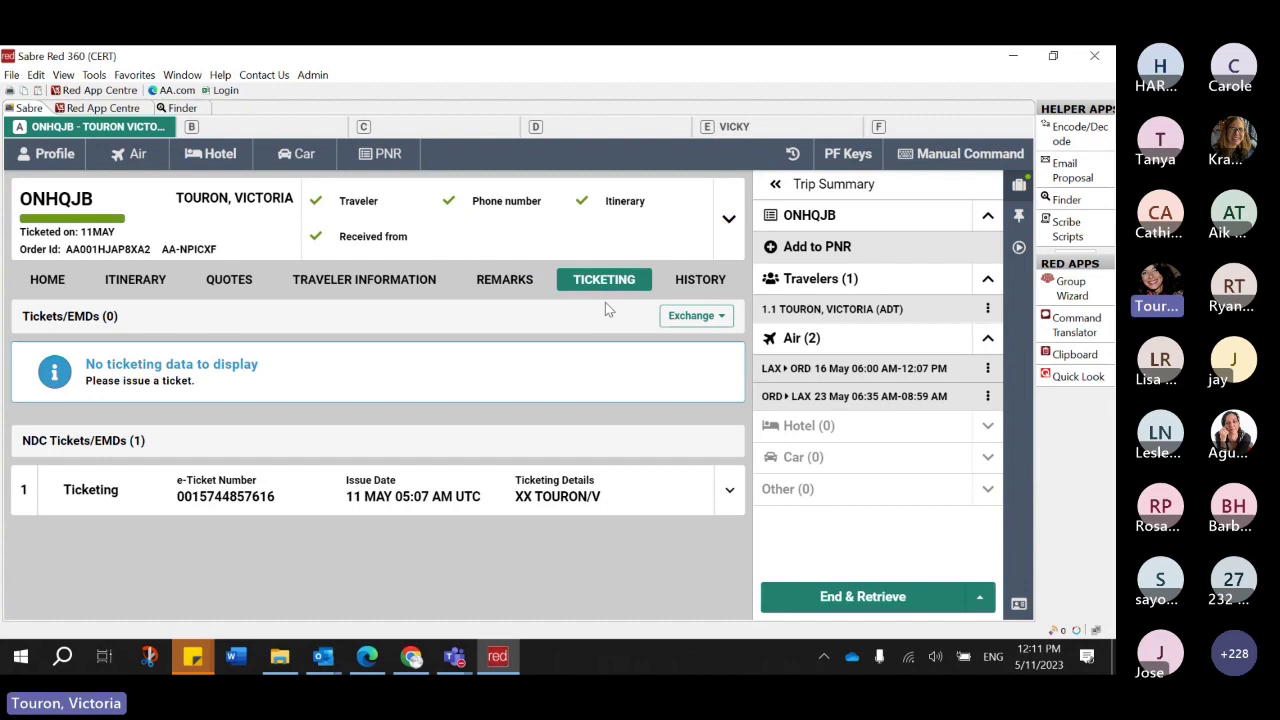
- In command mode, display the PNR (*A), ticketing records (*T) and ticket record 2 (WETR*2)
key(ctrl+m)
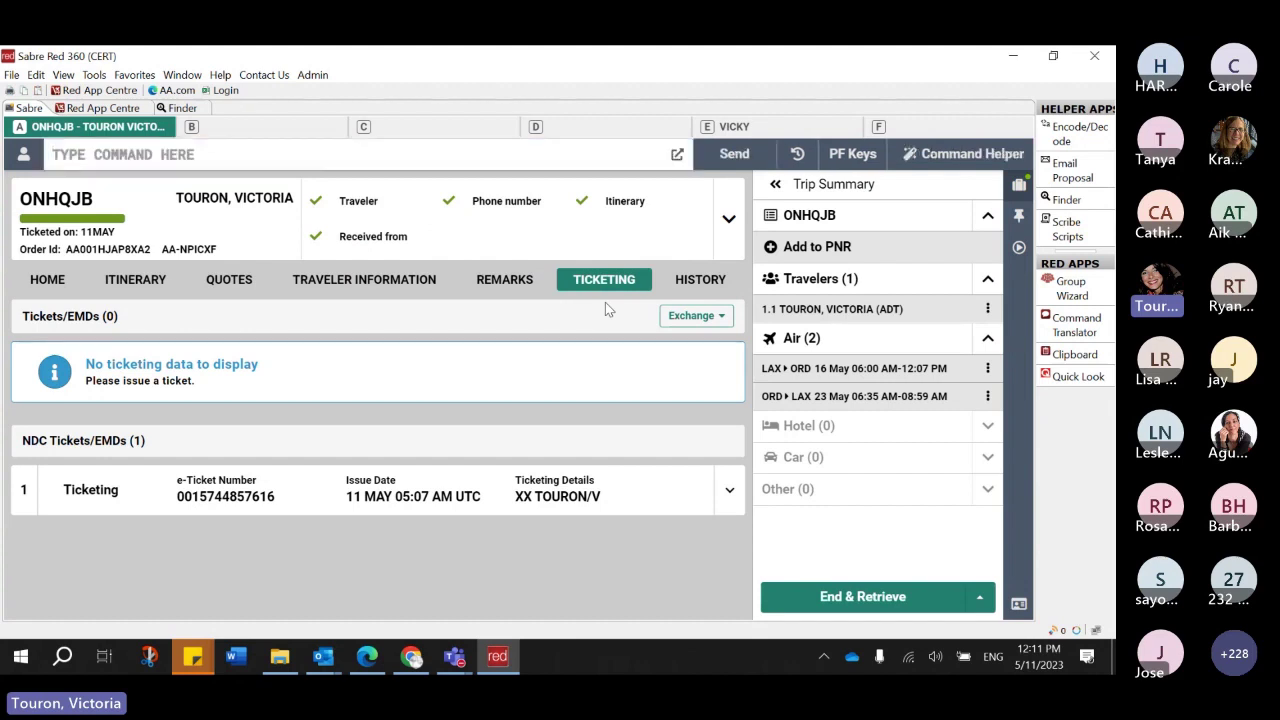
text(*A)
key(Return)
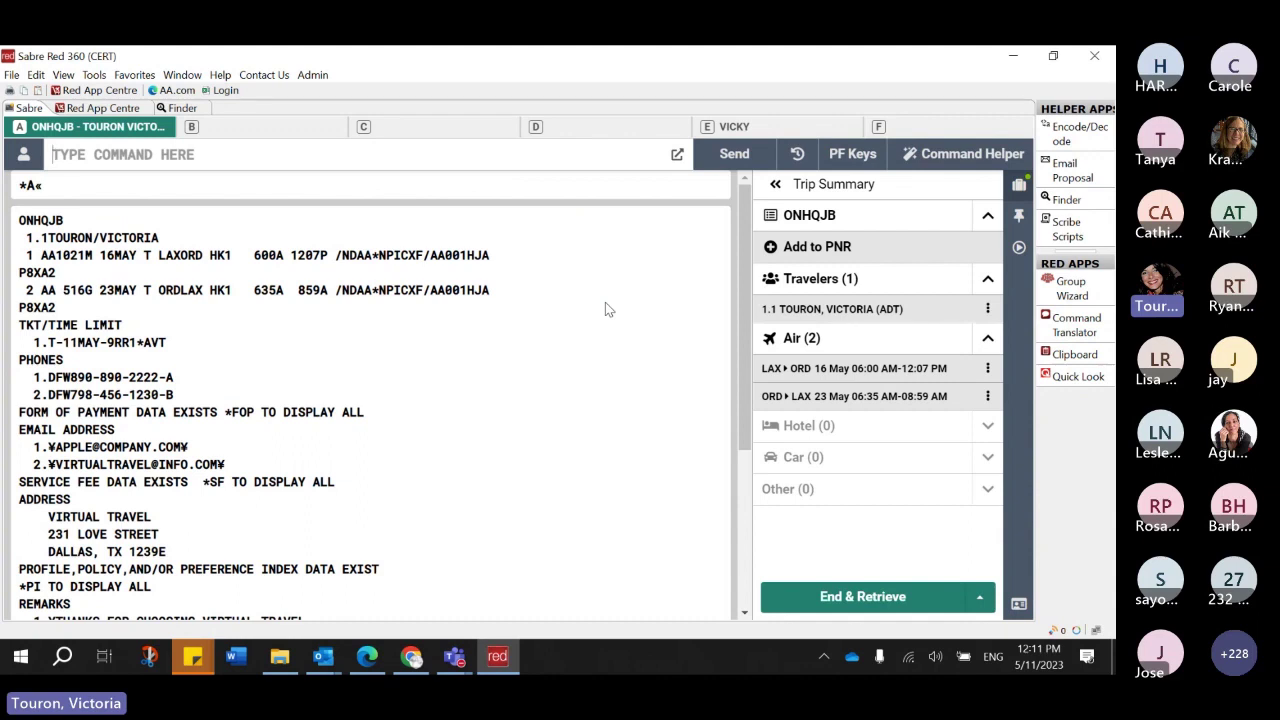
text(*T)
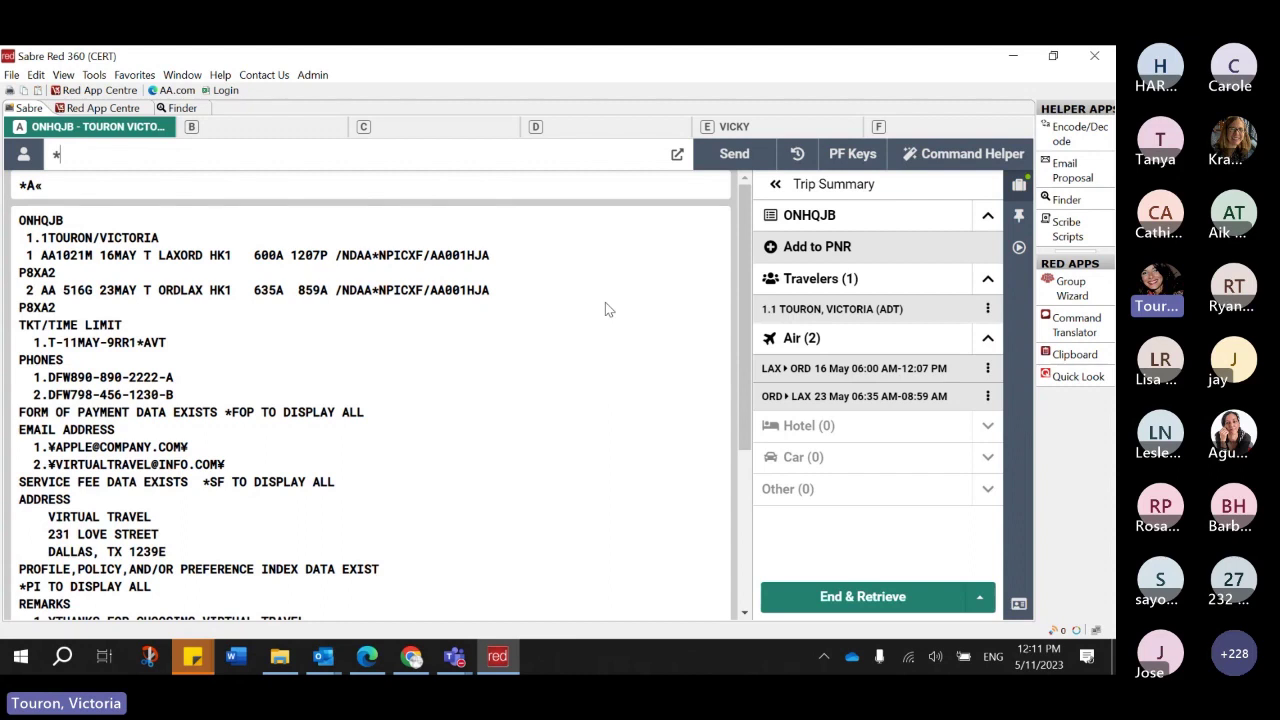
key(Return)
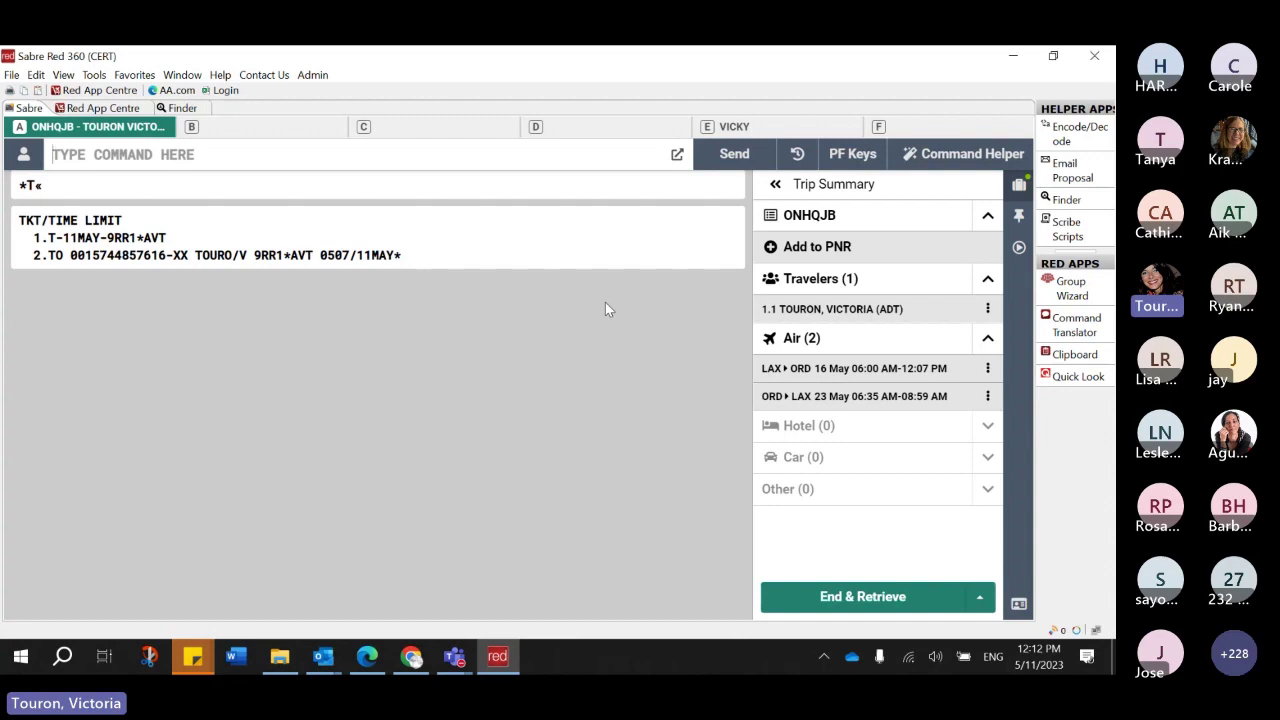
text(WETR*2)
key(Return)
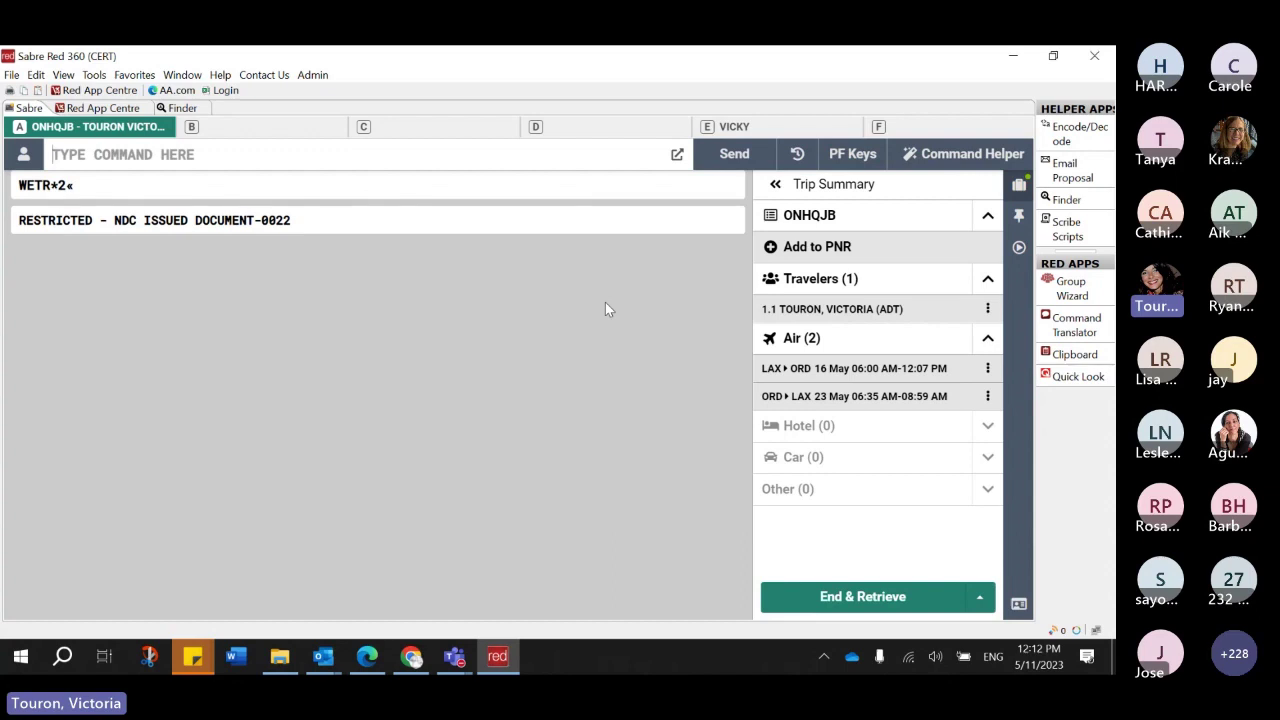
- Display the accounting data with *PAC, redisplay the PNR with *A, then show *PAC again
text(*PAC)
key(Return)
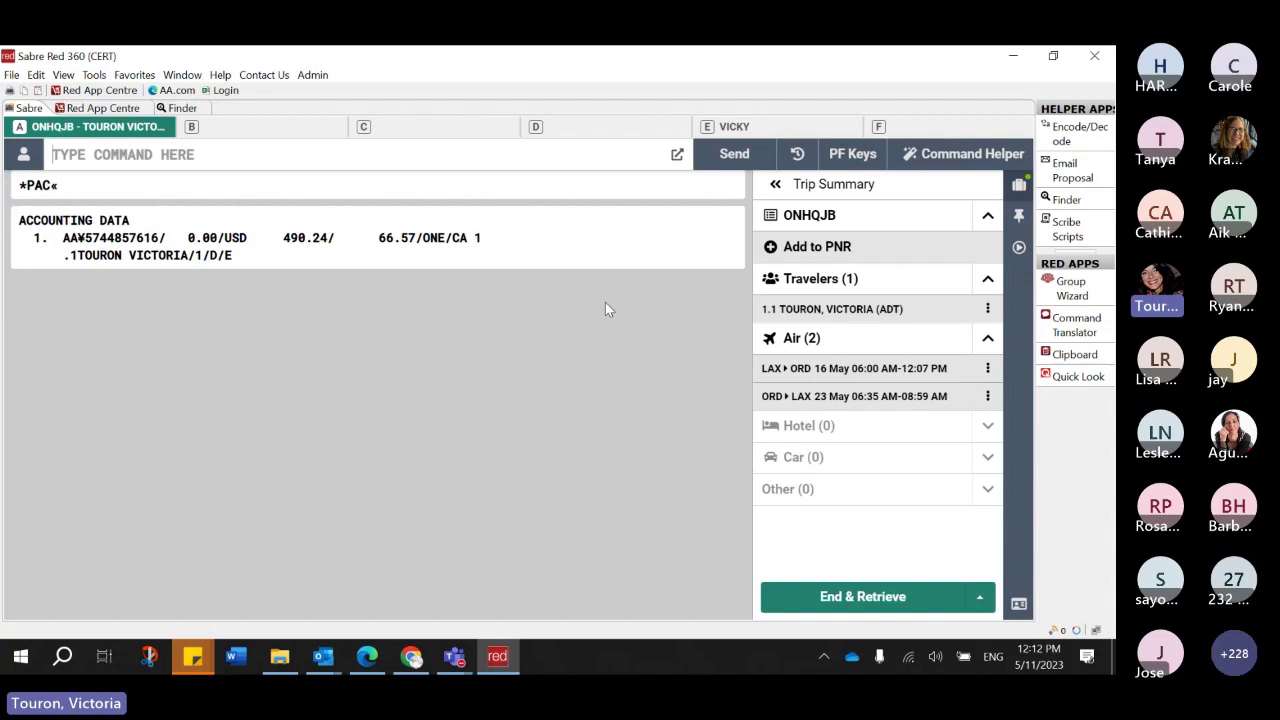
text(*A)
key(Return)
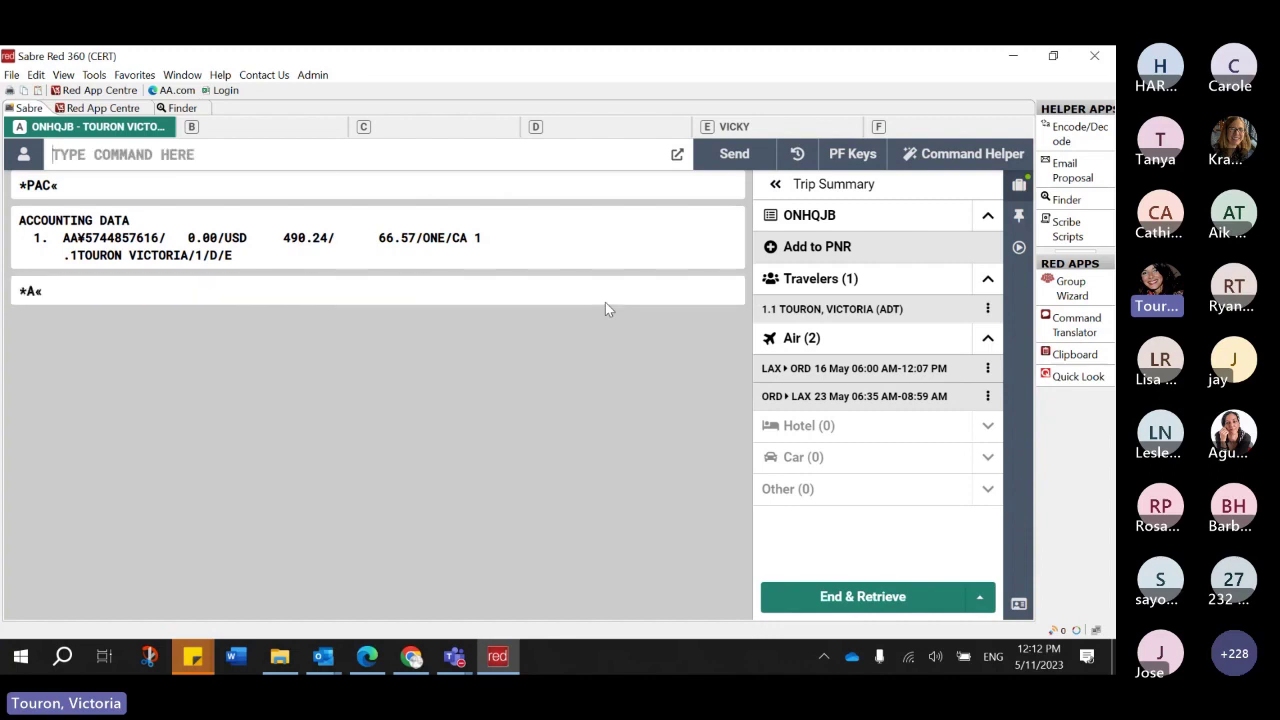
text(G)
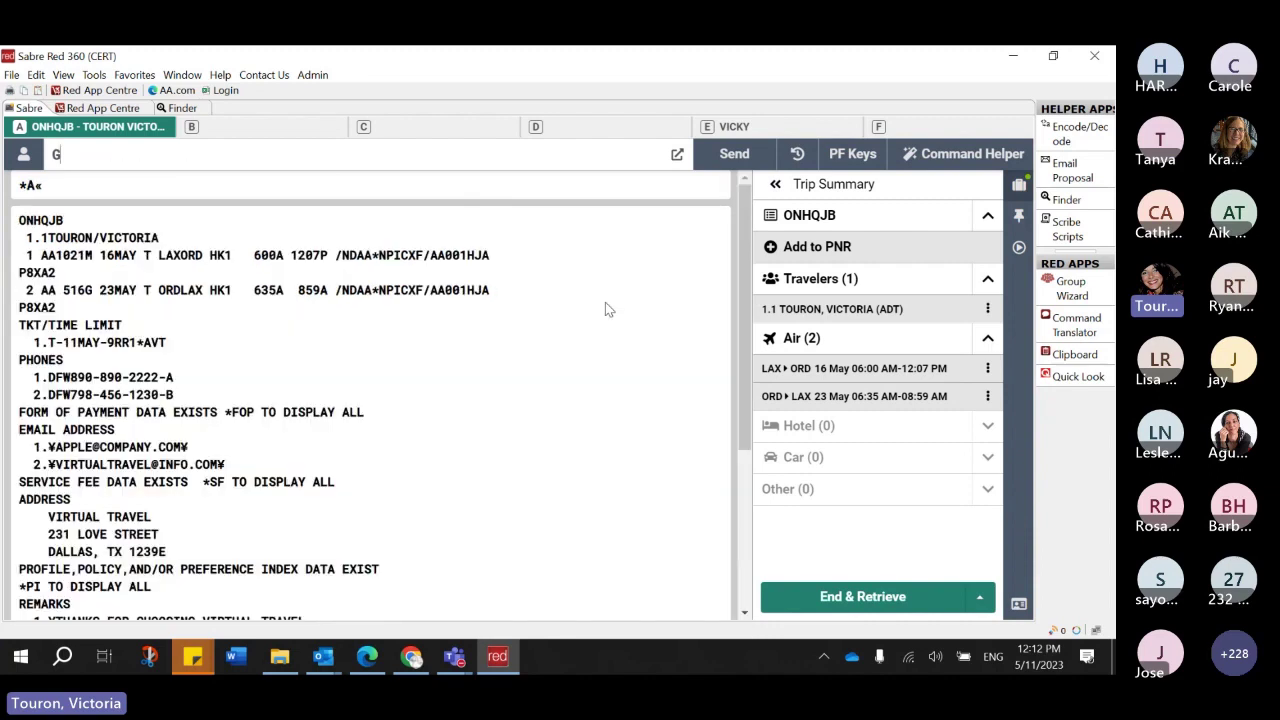
key(BackSpace)
text(*PAC)
key(Return)
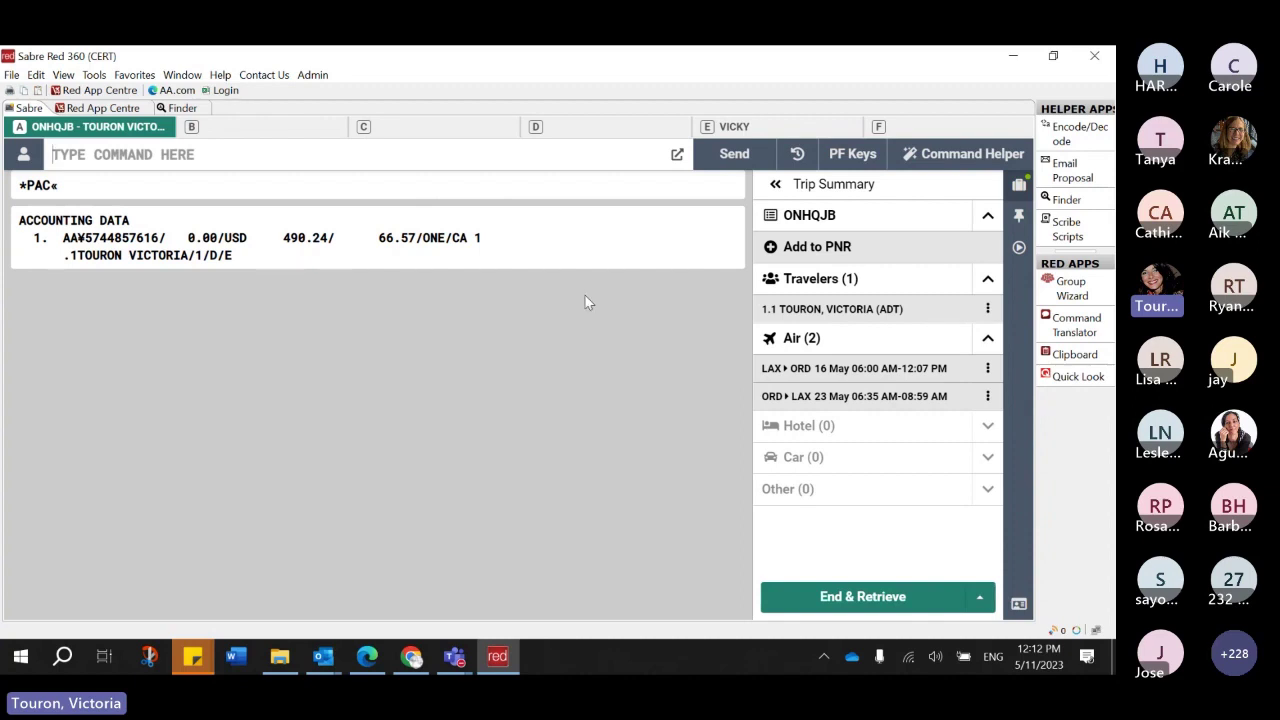
- Start the Cancel ticket/EMD workflow and pick the 11 May NDC ticket order as document number
click(1019, 250)
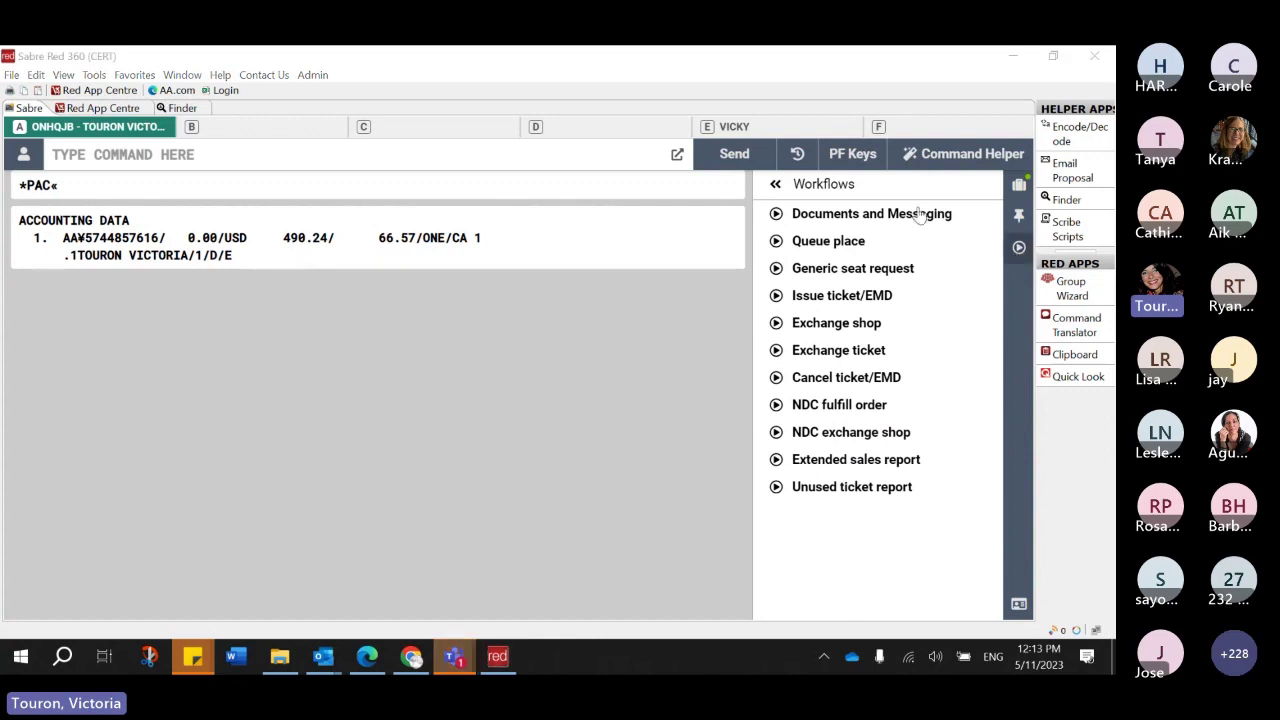
click(814, 386)
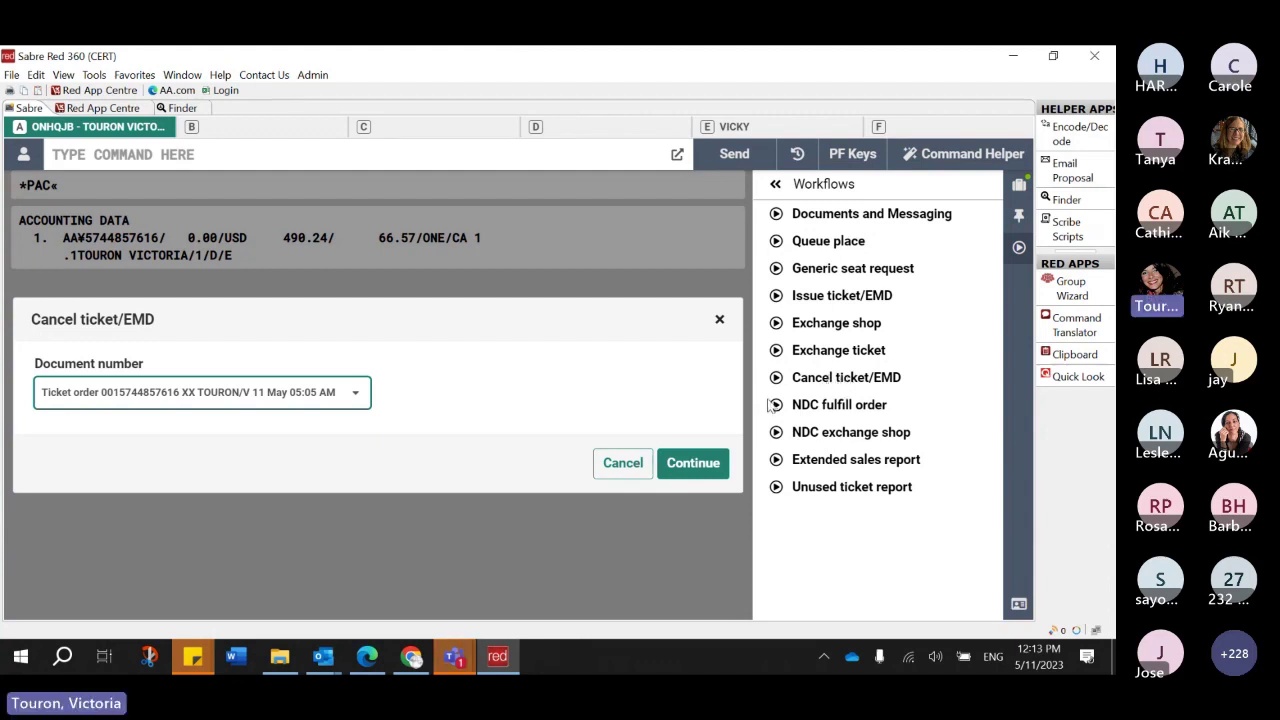
click(337, 398)
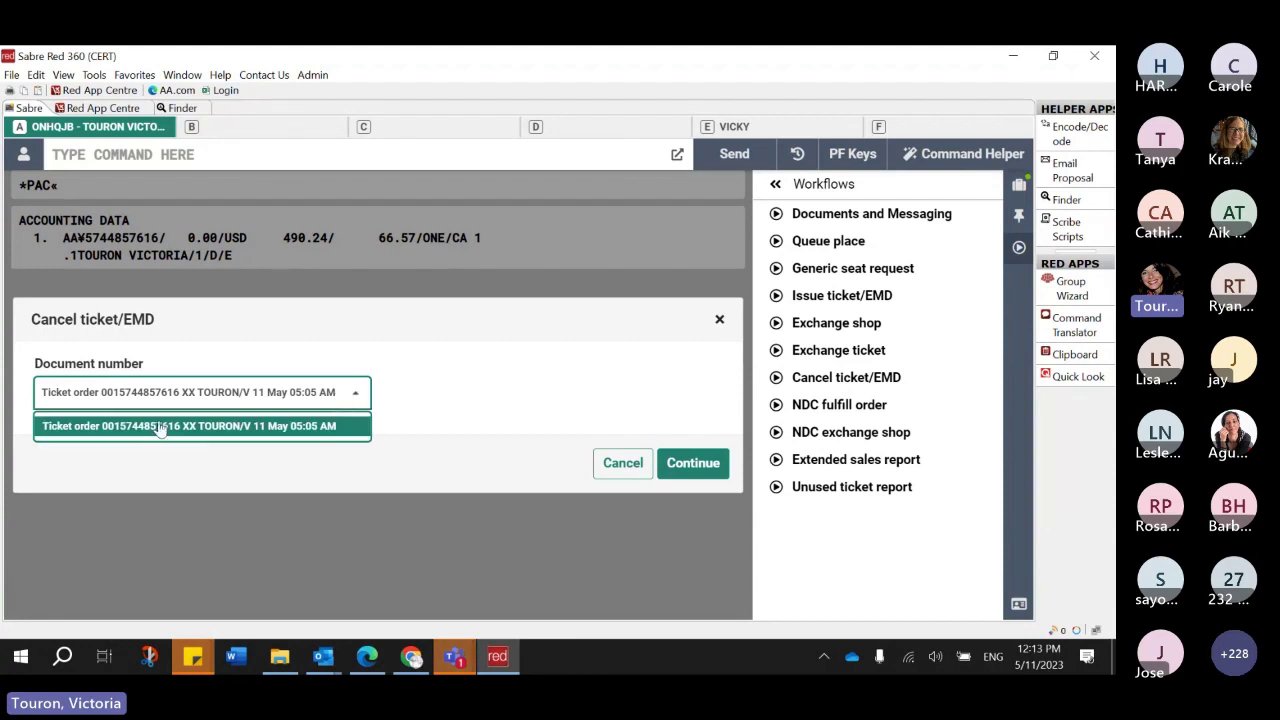
click(251, 428)
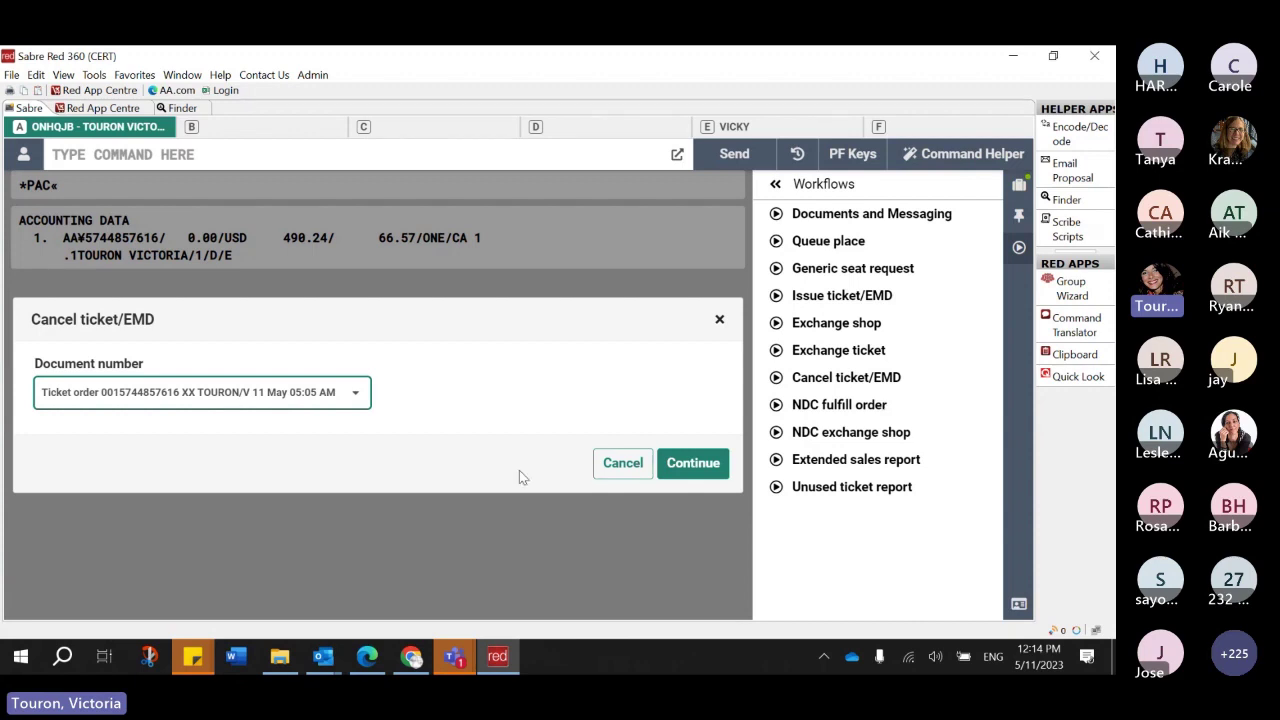
- Void the NDC ticket (490.24 base fare) and list the tickets showing it Voided
click(700, 463)
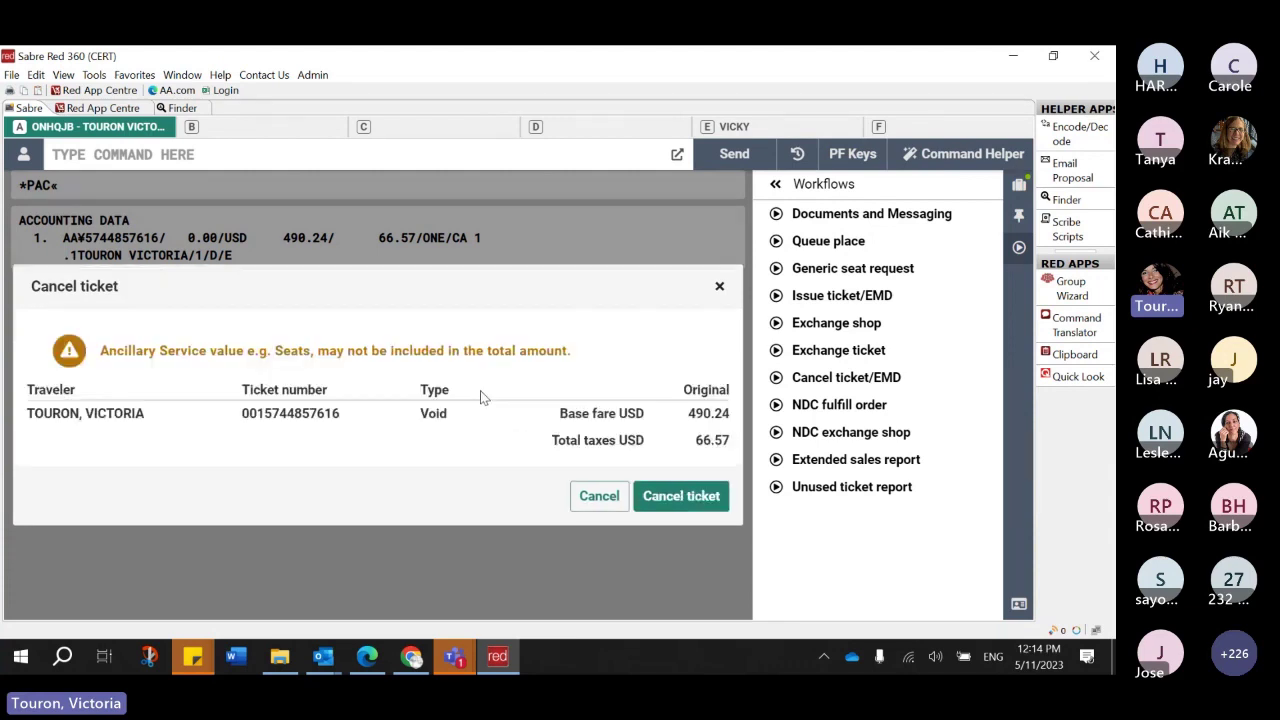
drag(424, 390, 486, 420)
drag(676, 415, 731, 417)
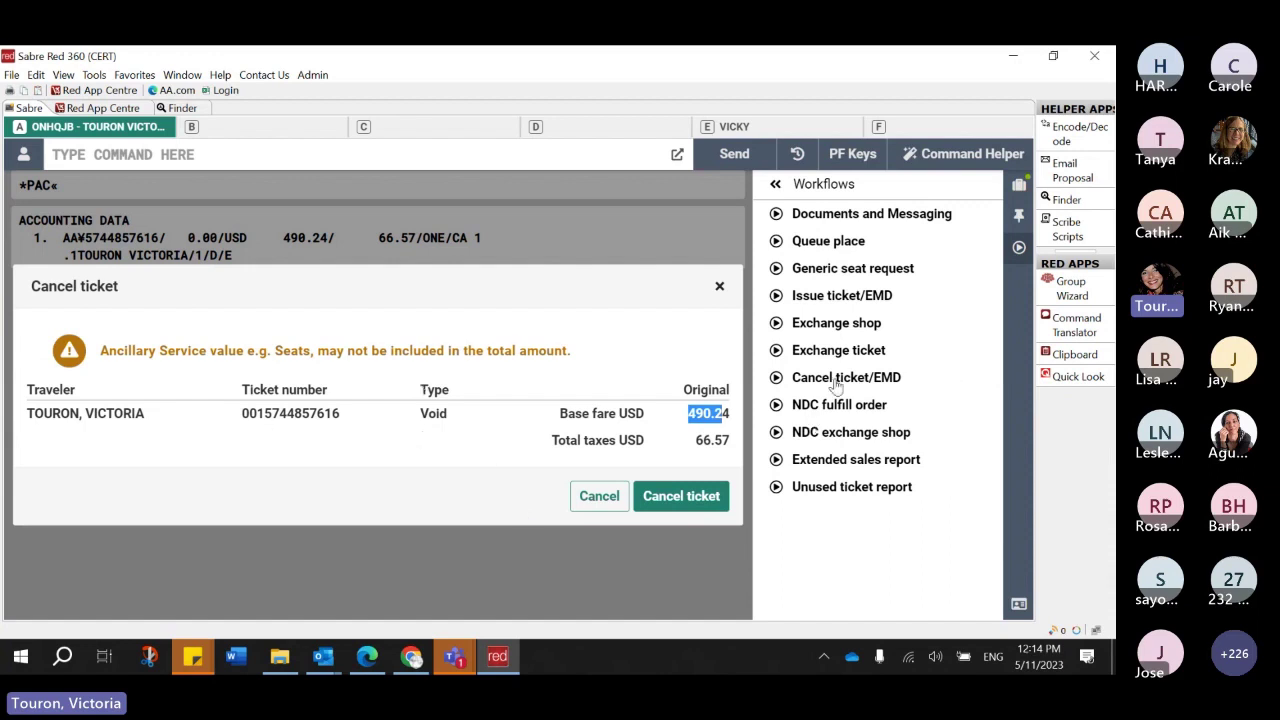
click(688, 510)
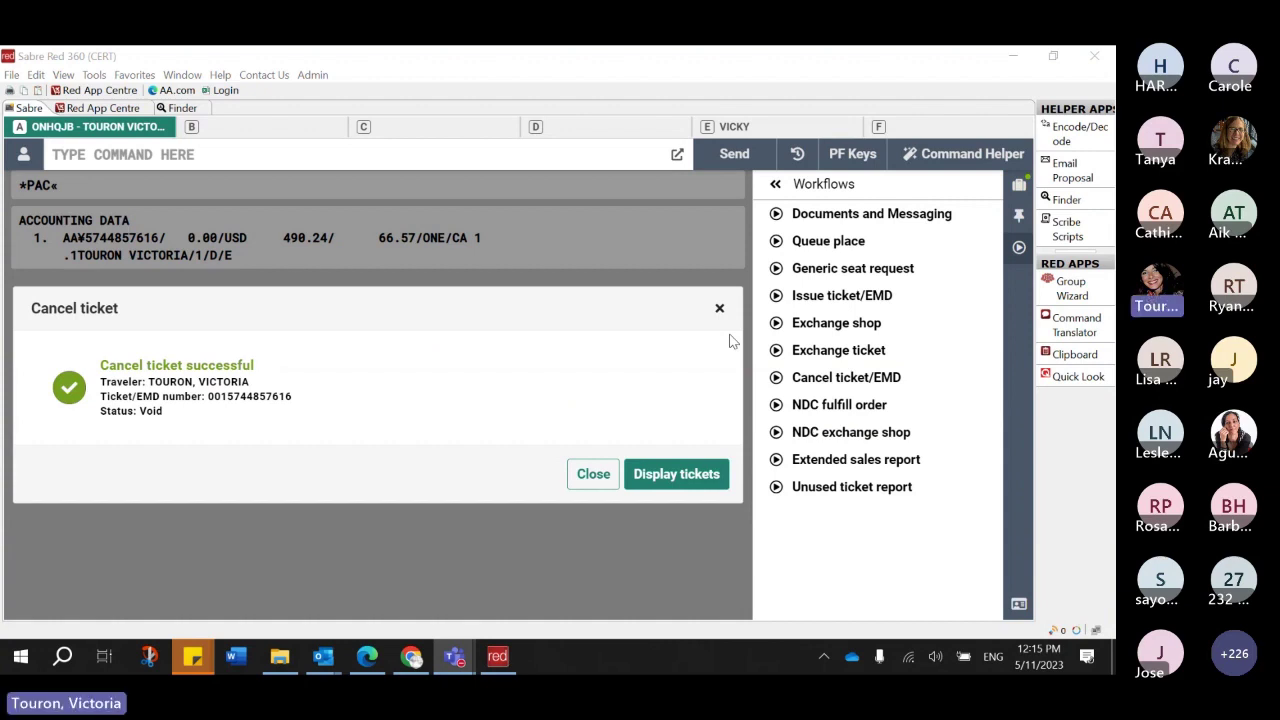
click(656, 480)
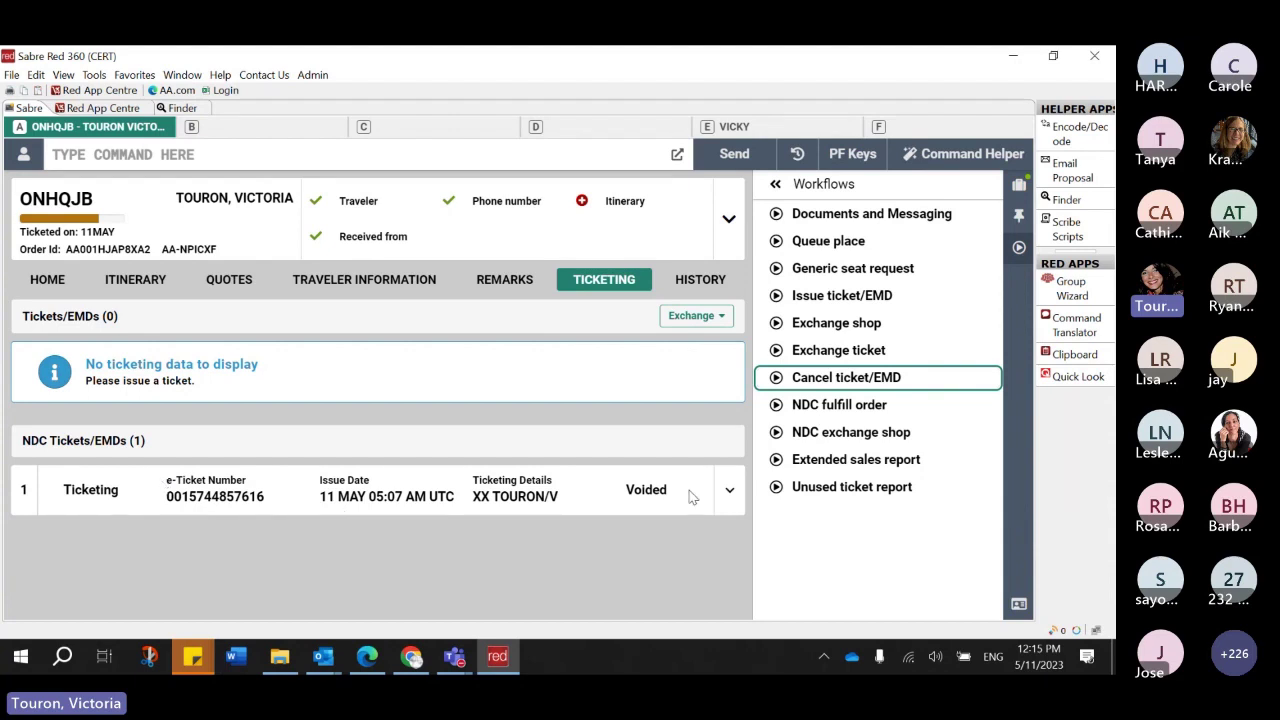
- Check the voided ticket's VOID coupon status, review the Trip Summary, and End & Retrieve the booking
click(729, 490)
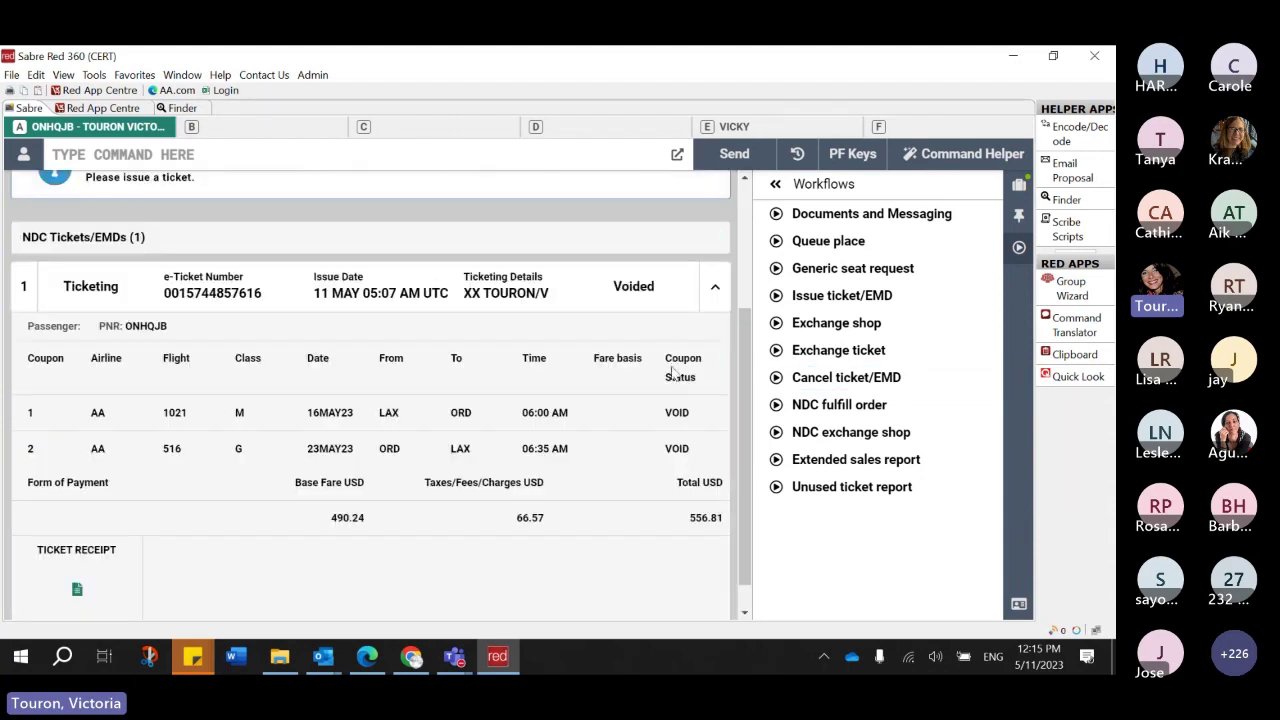
drag(666, 414, 712, 425)
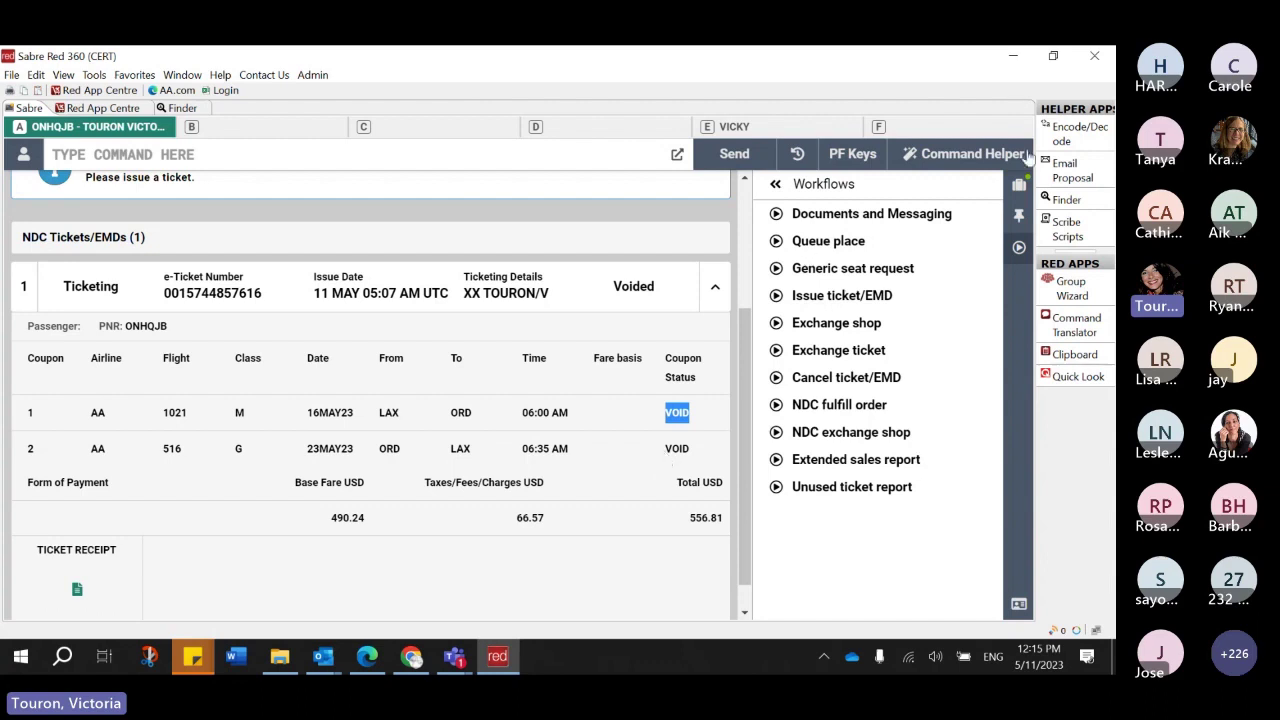
click(1018, 184)
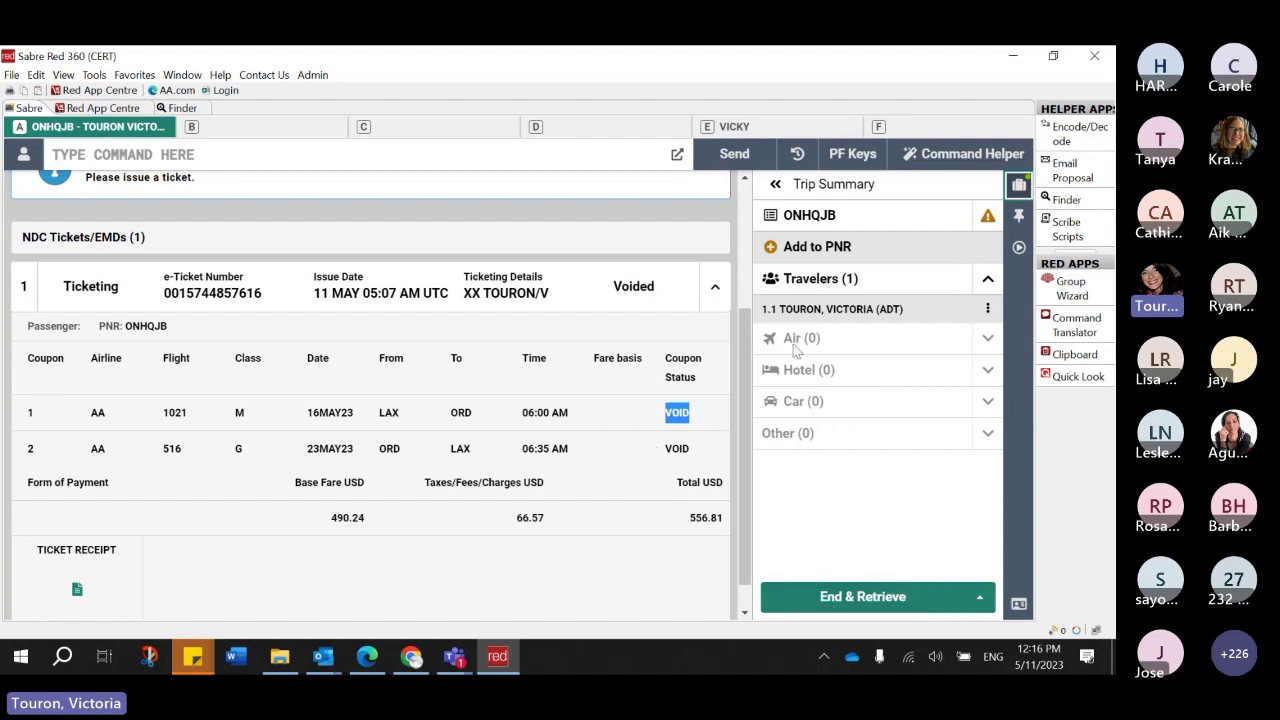
scroll(663, 379, up, 3)
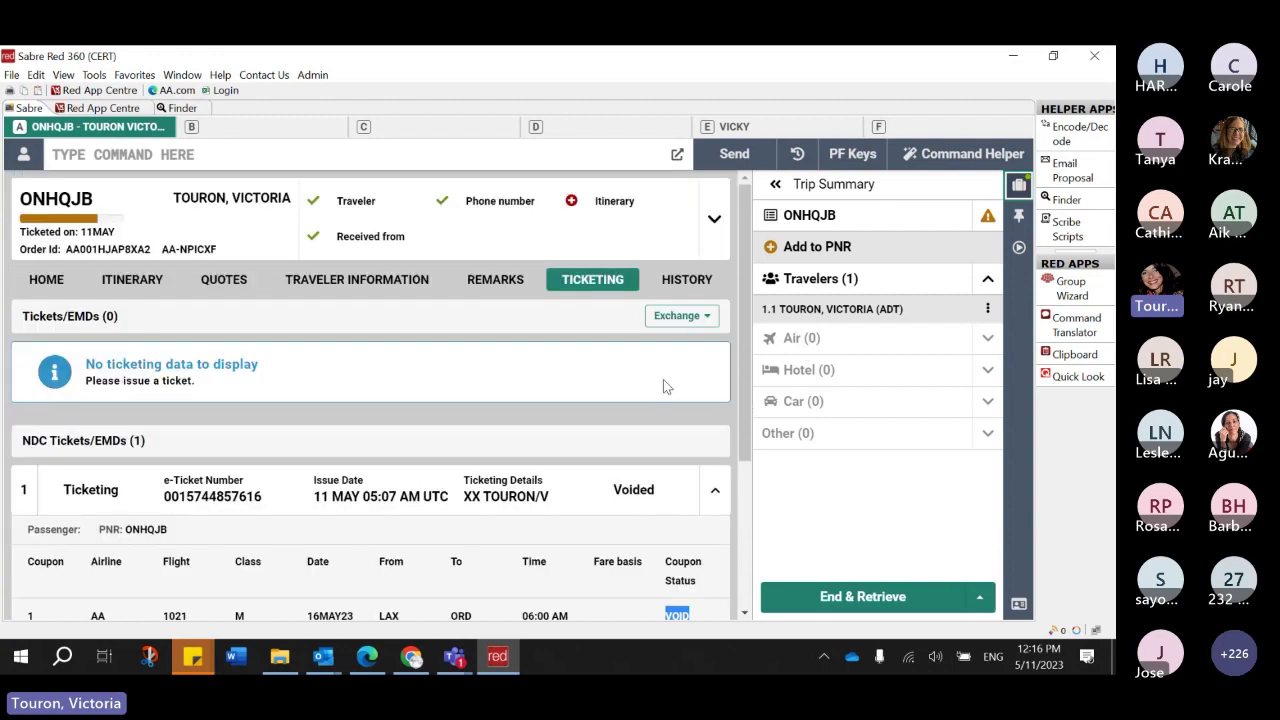
drag(594, 201, 658, 215)
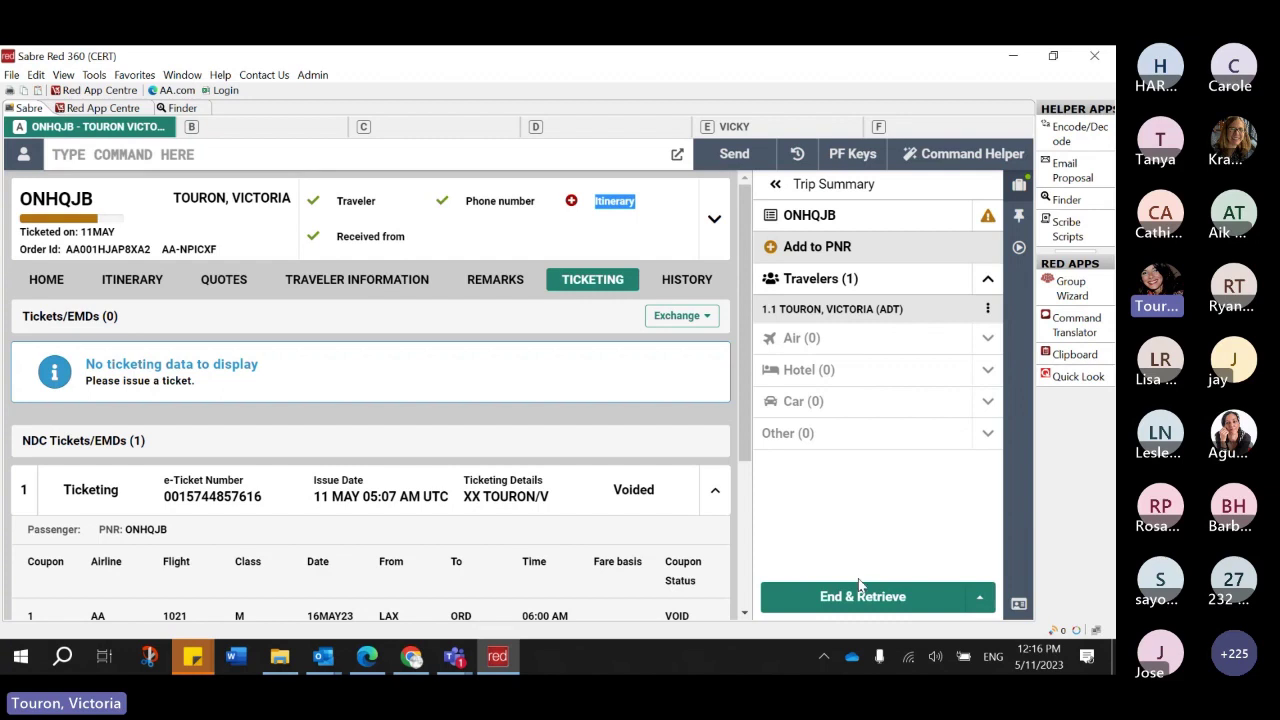
click(840, 610)
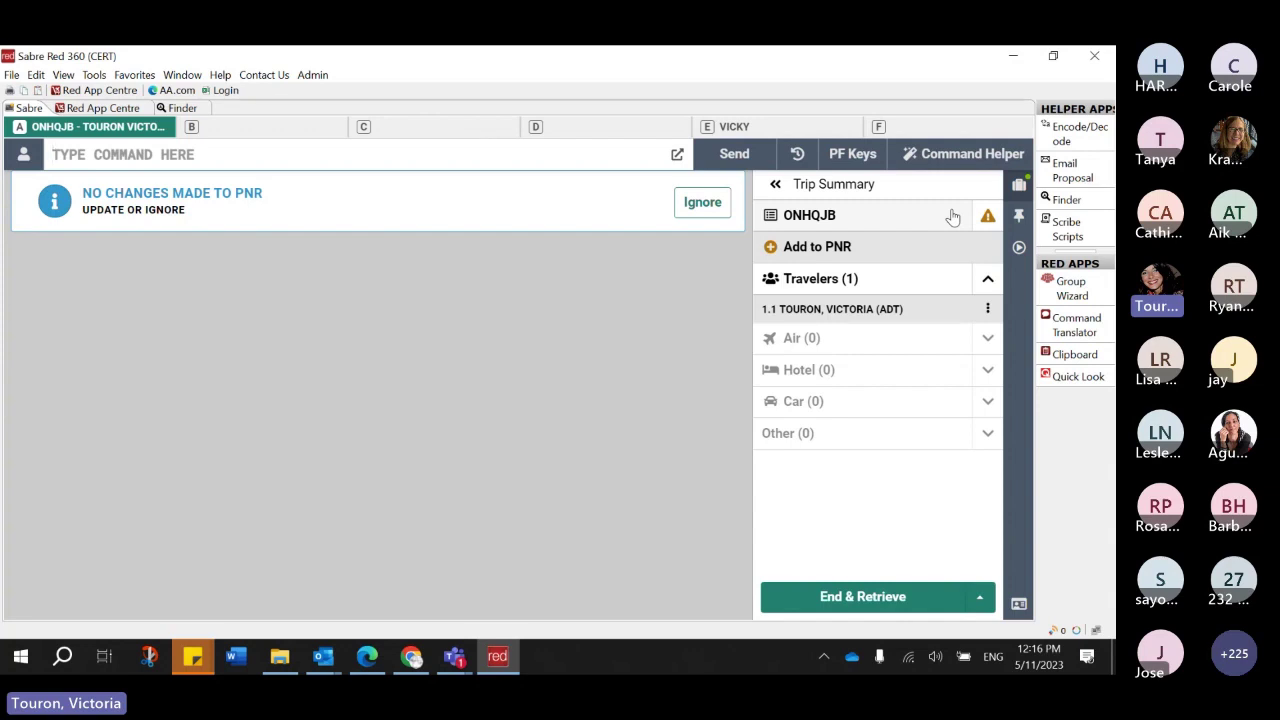
text(I)
key(Return)
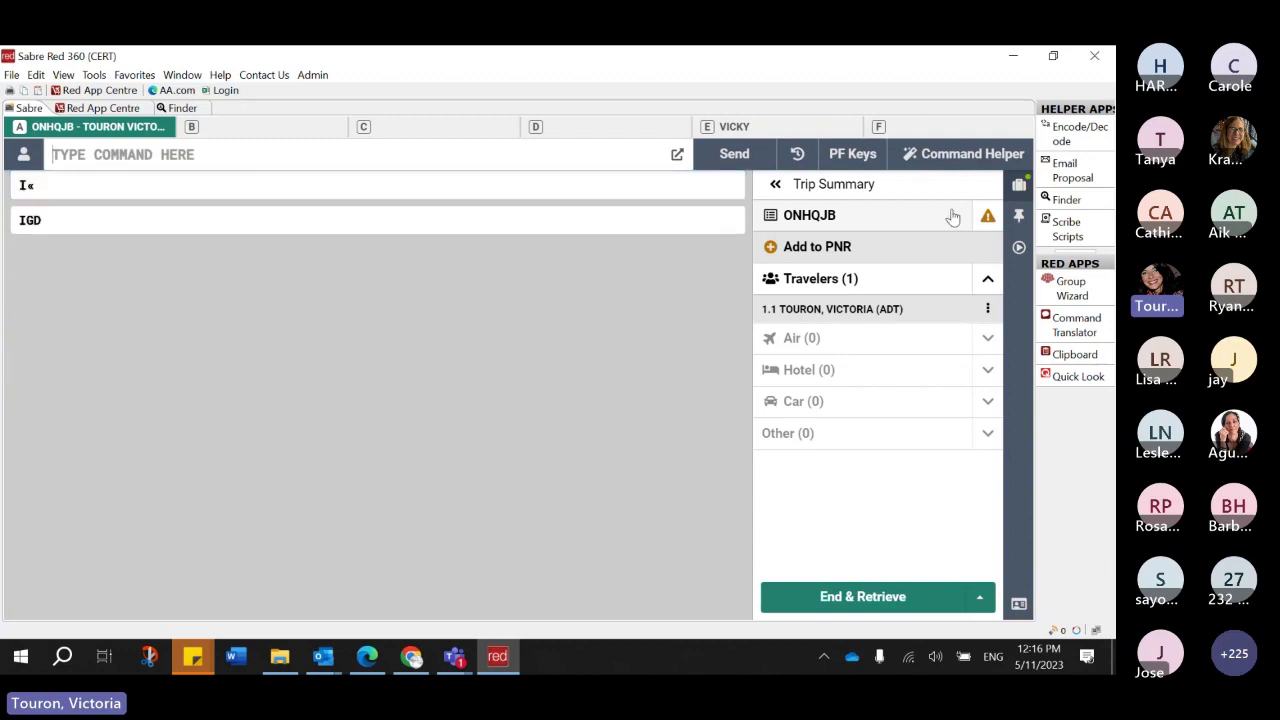
text(*)
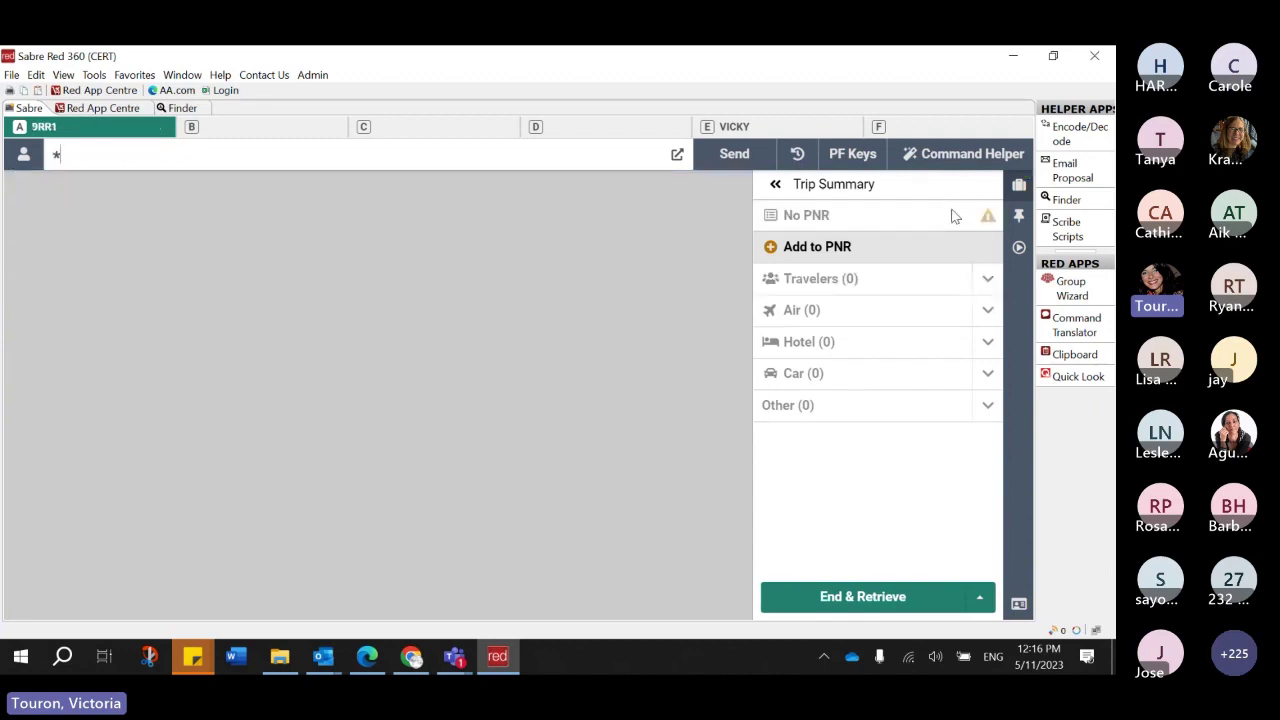
text(J)
text(IWYGO)
key(Return)
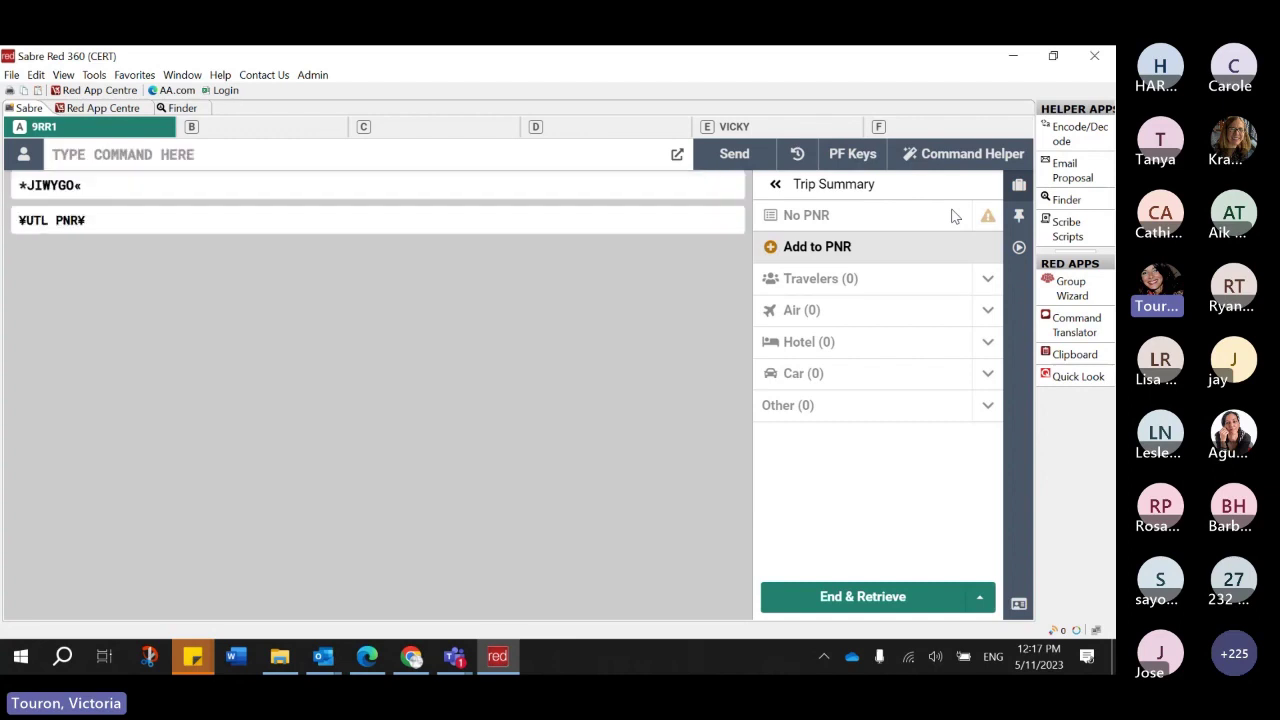
key(Up)
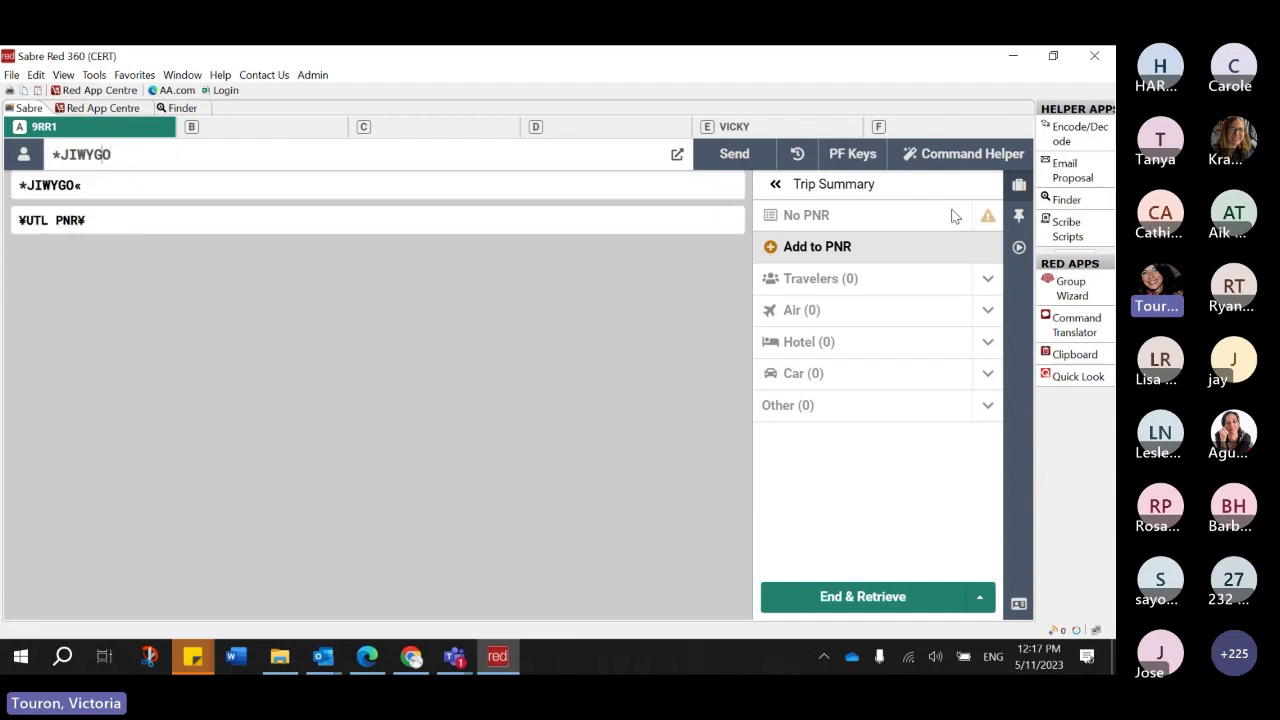
key(Left)
key(Left)
key(Left)
text(U)
key(Return)
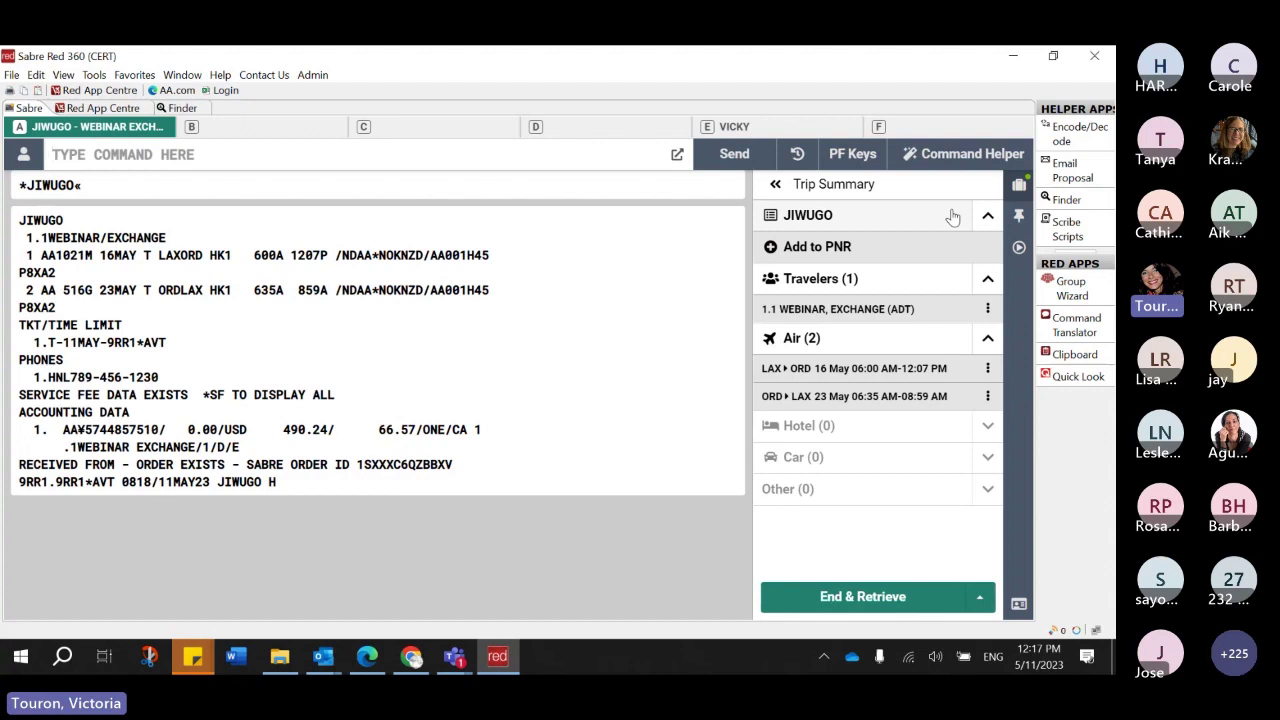
- Check the ticketing field with *T, then open the record's quotes showing the USD 556.81 ticketed fare
text(*T)
key(Return)
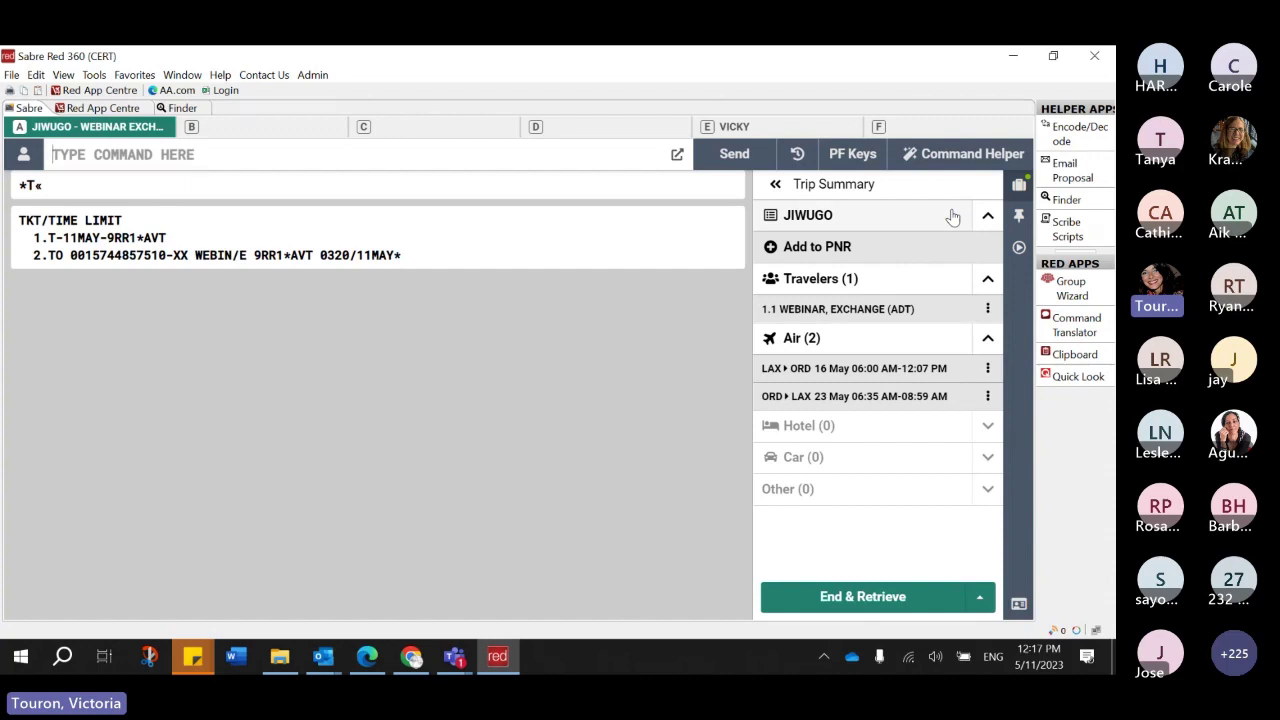
click(851, 205)
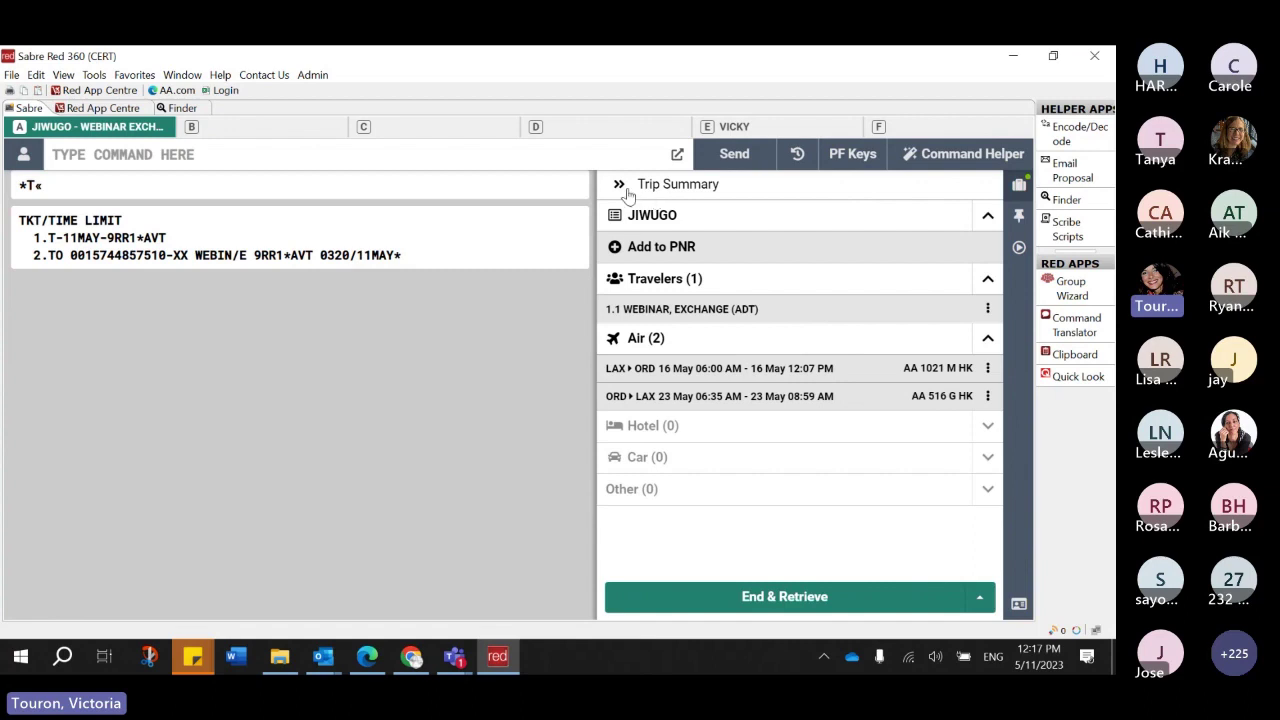
click(620, 186)
click(831, 215)
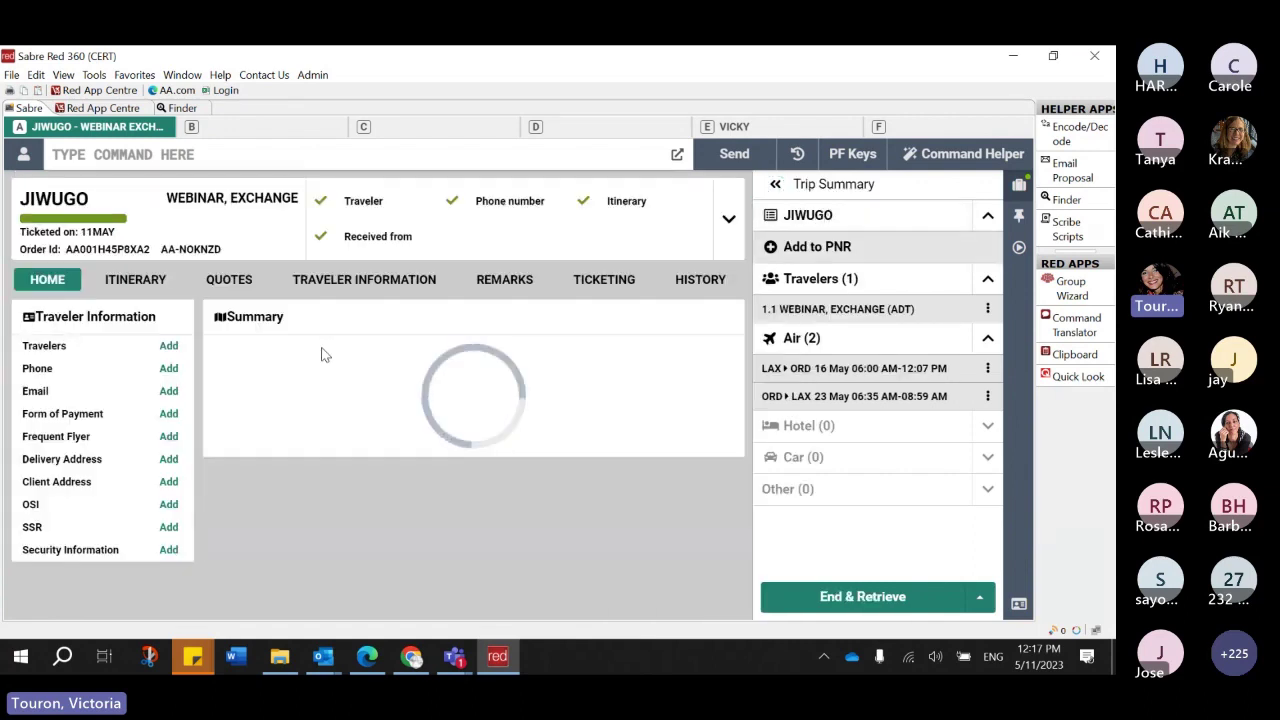
click(233, 284)
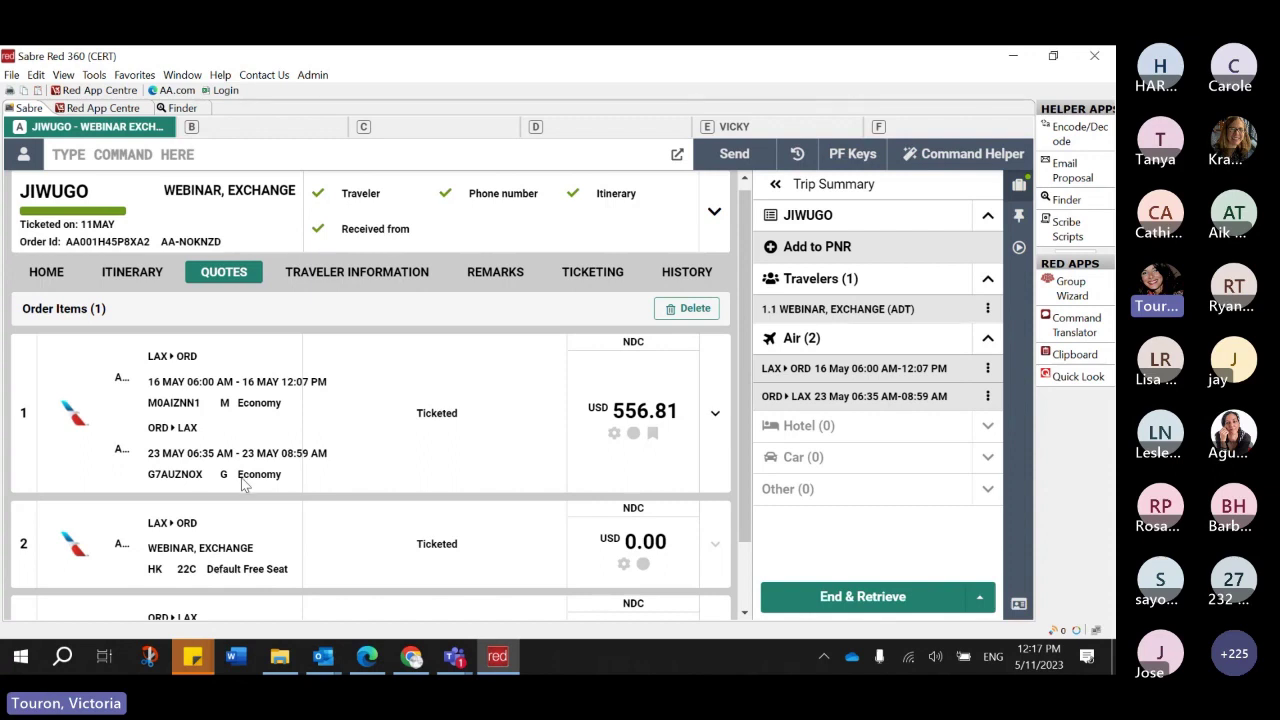
- Show the Workflows list with Exchange shop and NDC exchange shop beside the order
click(1020, 252)
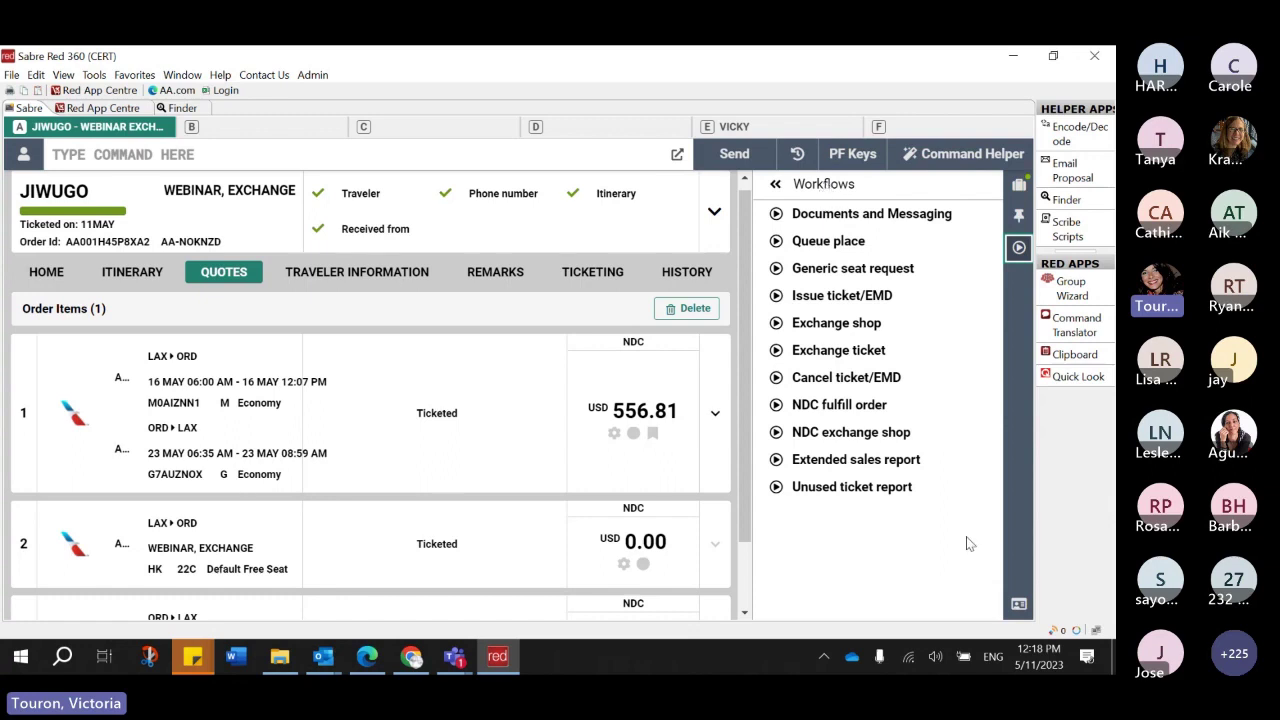
- In NDC exchange shop, mark the LAX–ORD flight for exchange and keep the ORD–LAX return
click(860, 442)
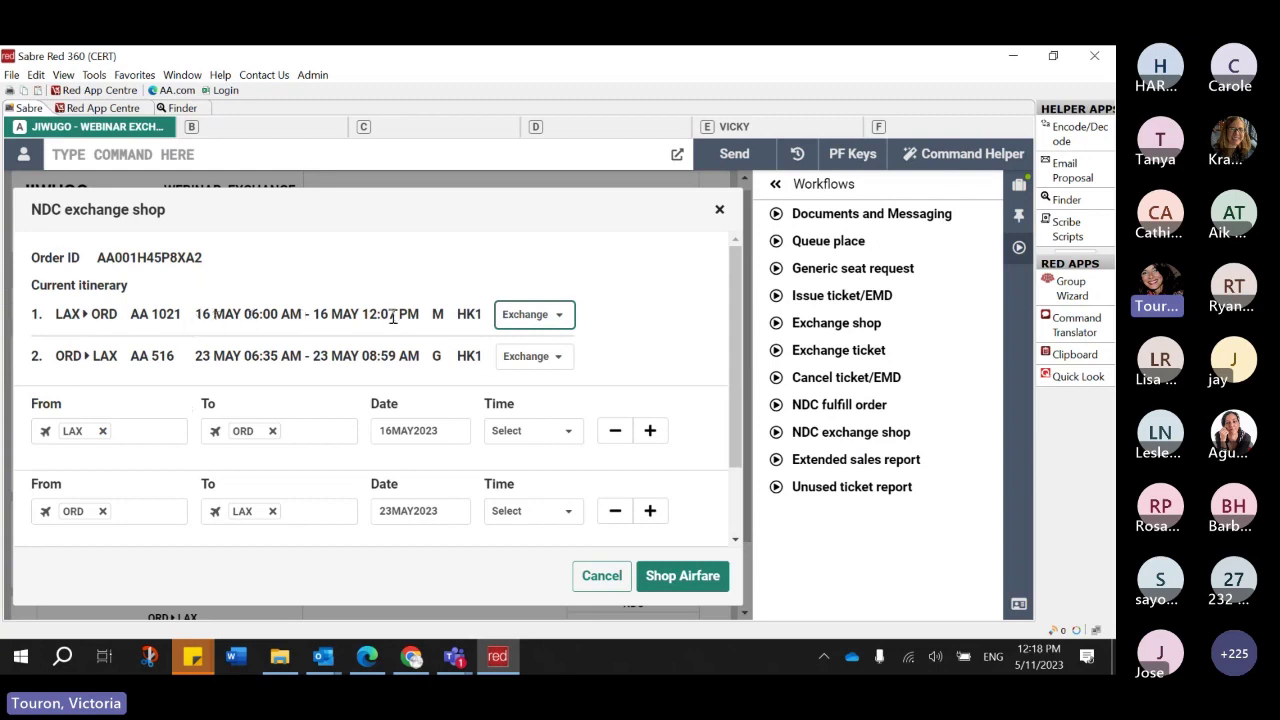
click(562, 317)
click(541, 357)
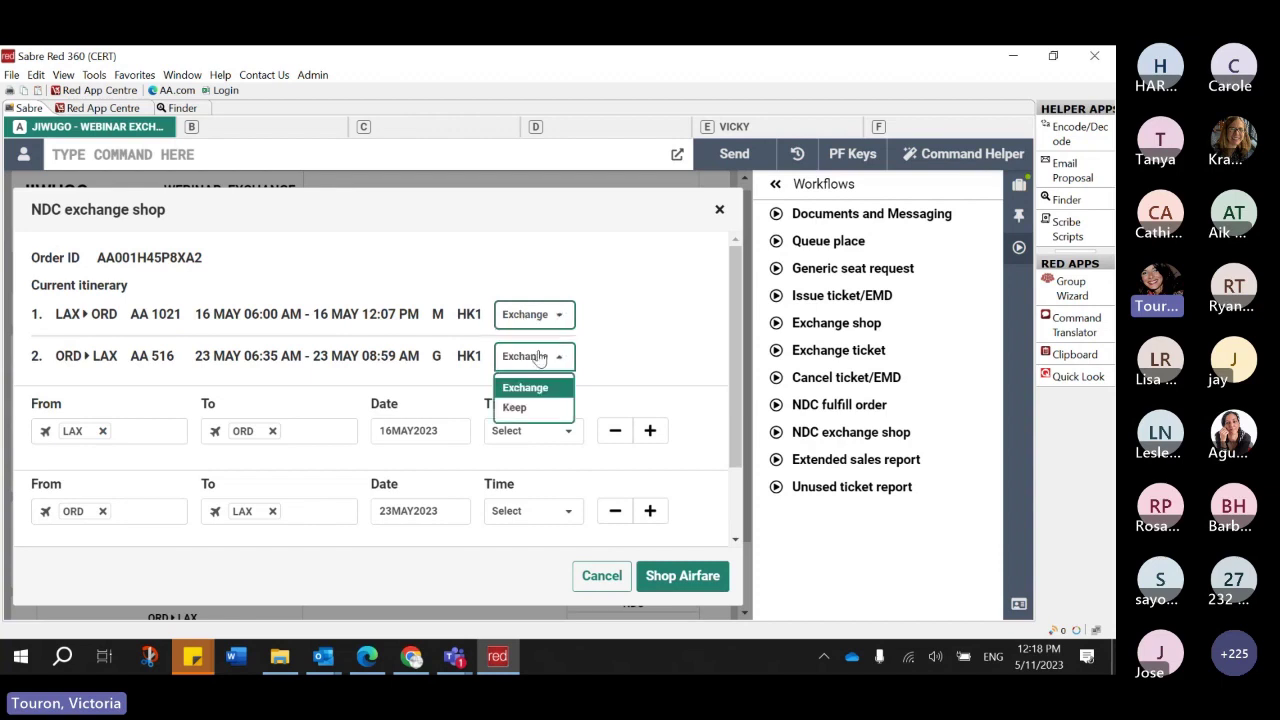
click(516, 408)
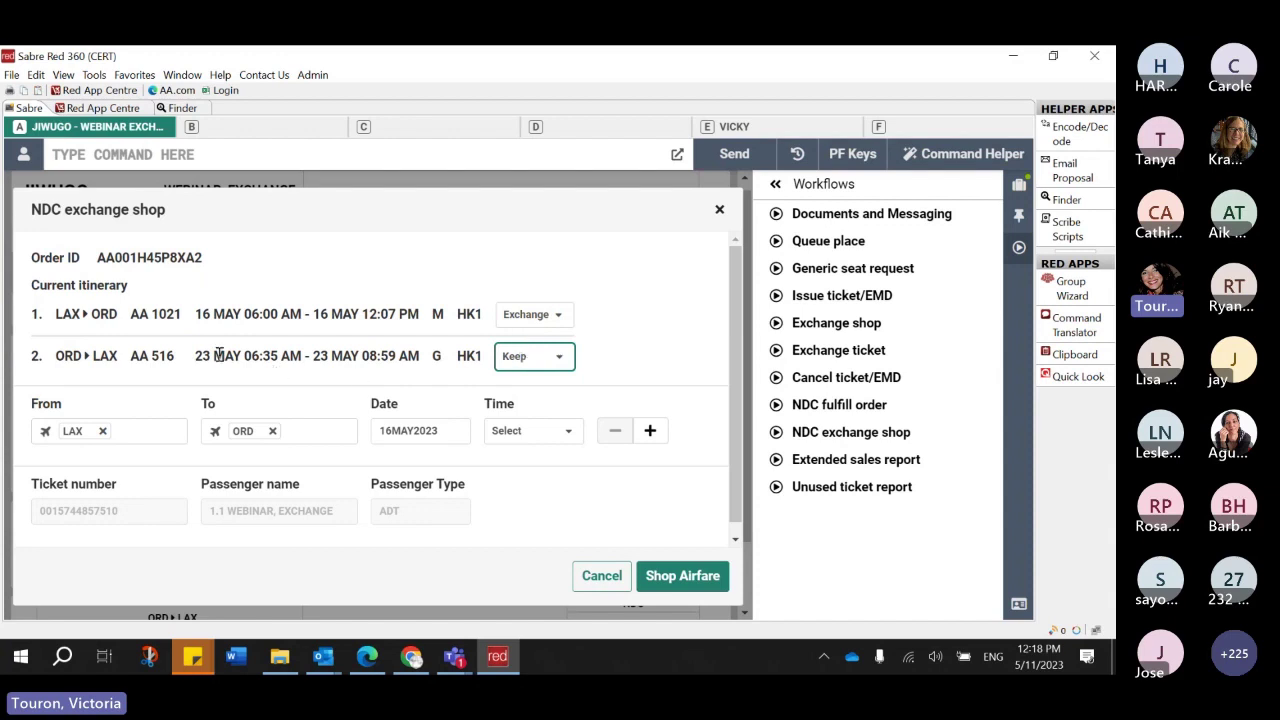
drag(196, 355, 498, 362)
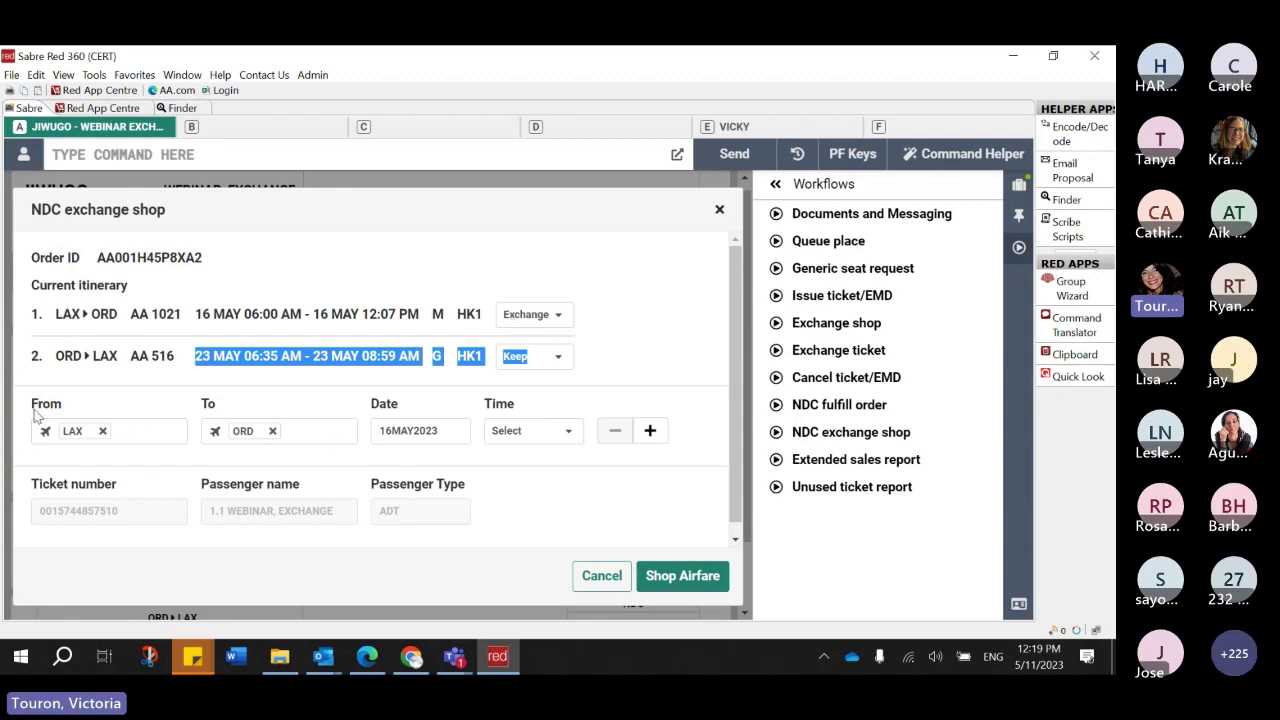
- Set the new LAX–ORD date to 17MAY2023, leaving departure time as Select
click(457, 430)
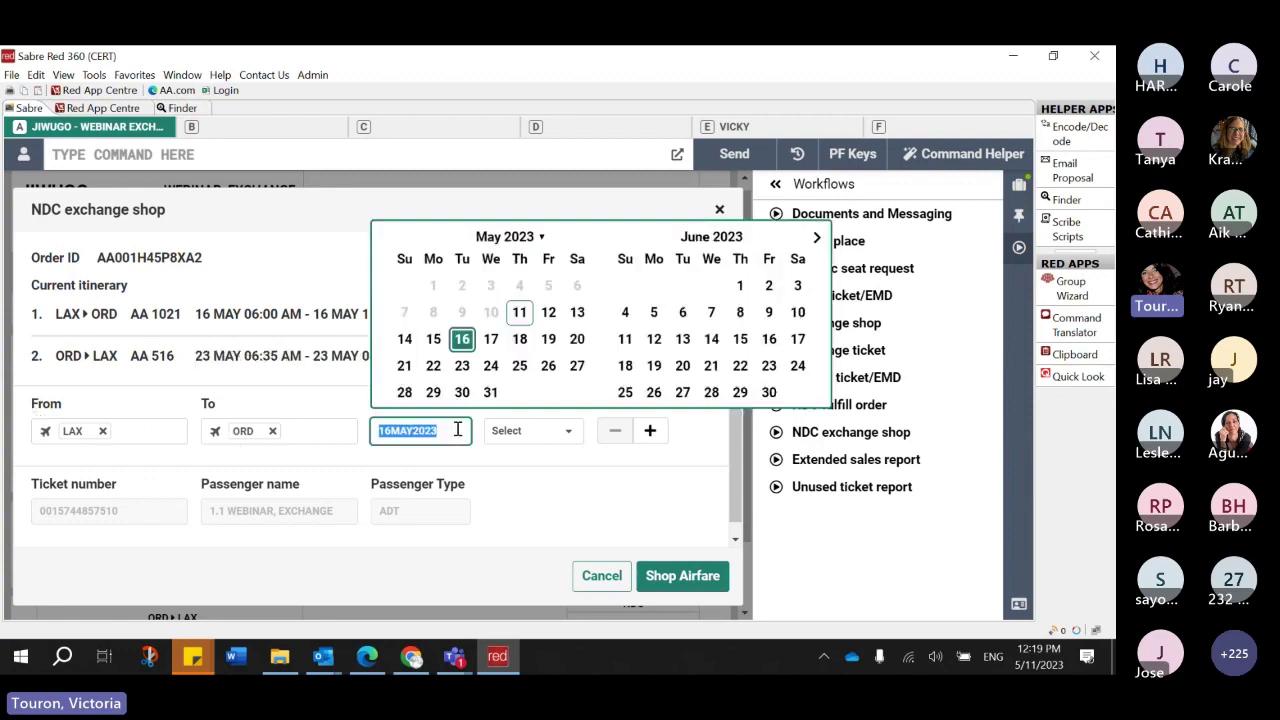
click(491, 339)
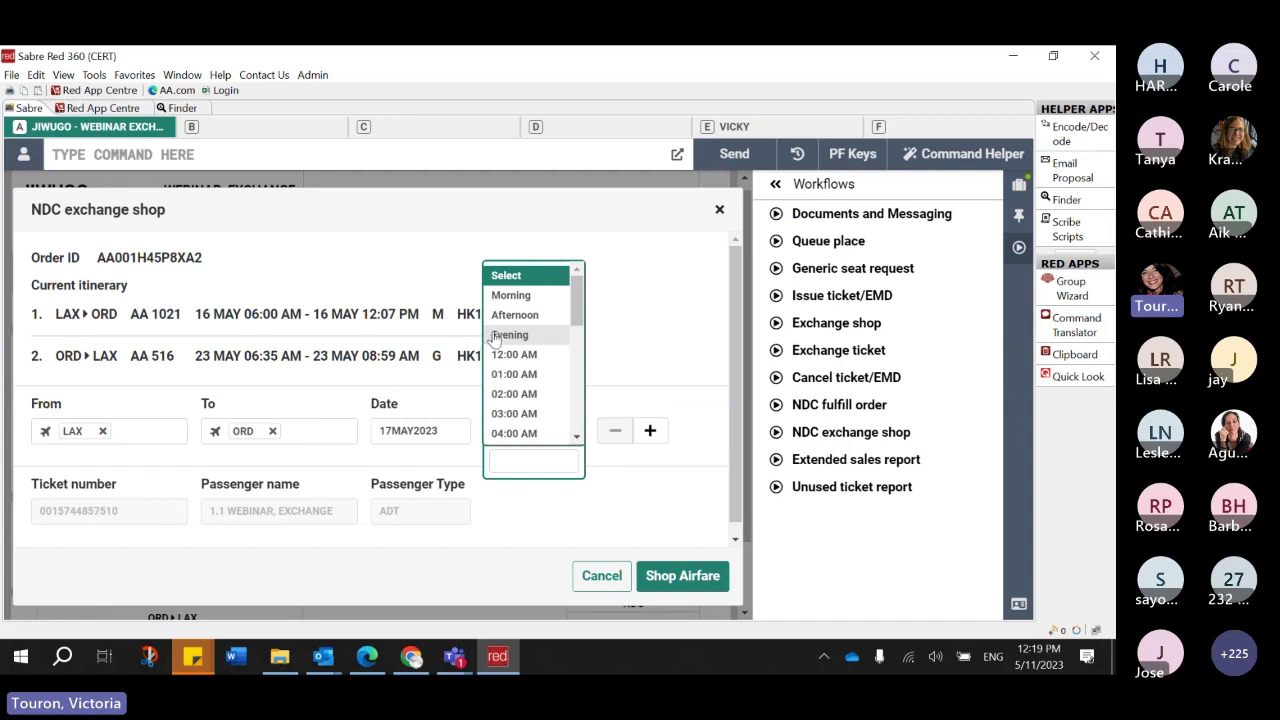
click(626, 277)
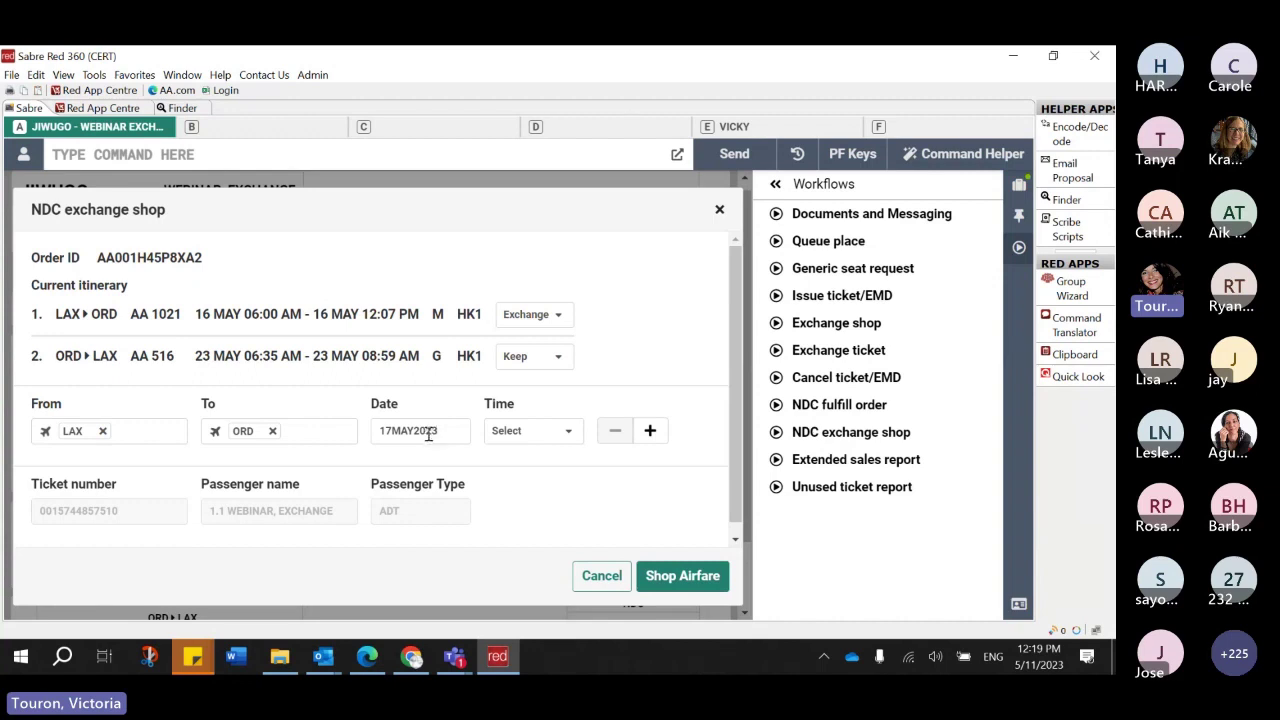
- Shop airfare and browse the 17 May LAX–ORD exchange options, top ones at USD 0.00
click(660, 580)
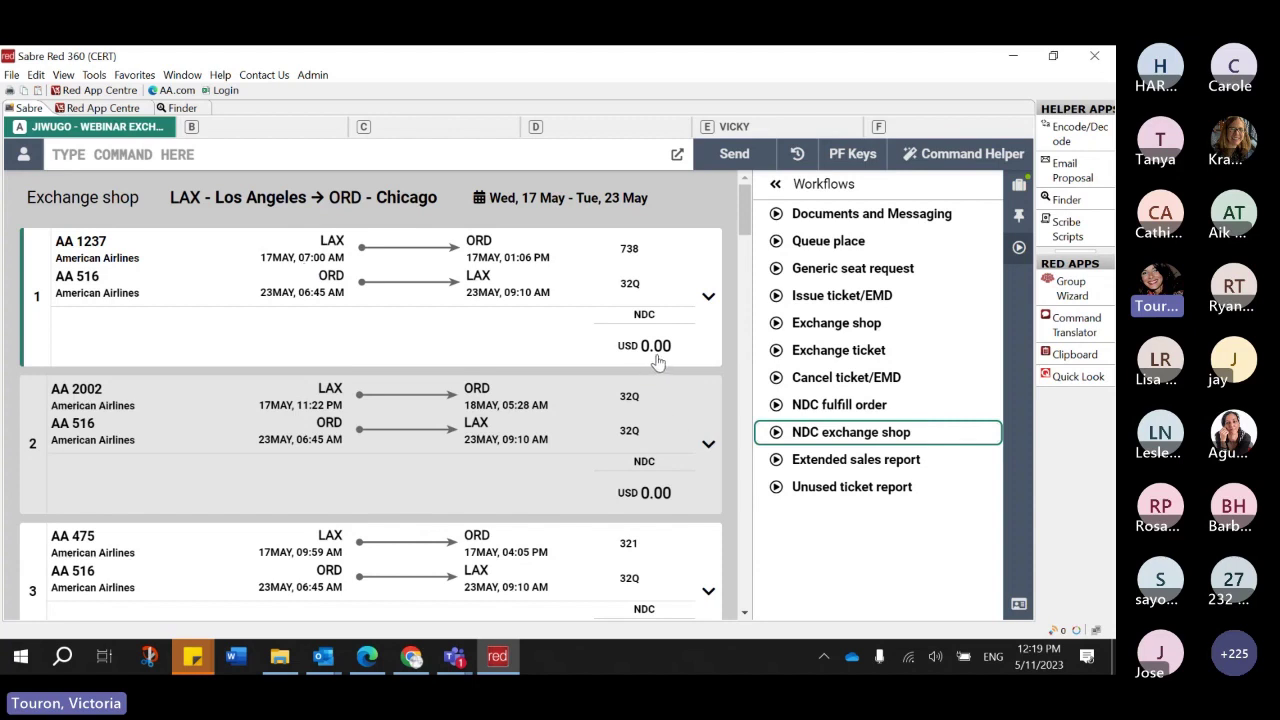
scroll(657, 362, down, 3)
scroll(657, 362, down, 5)
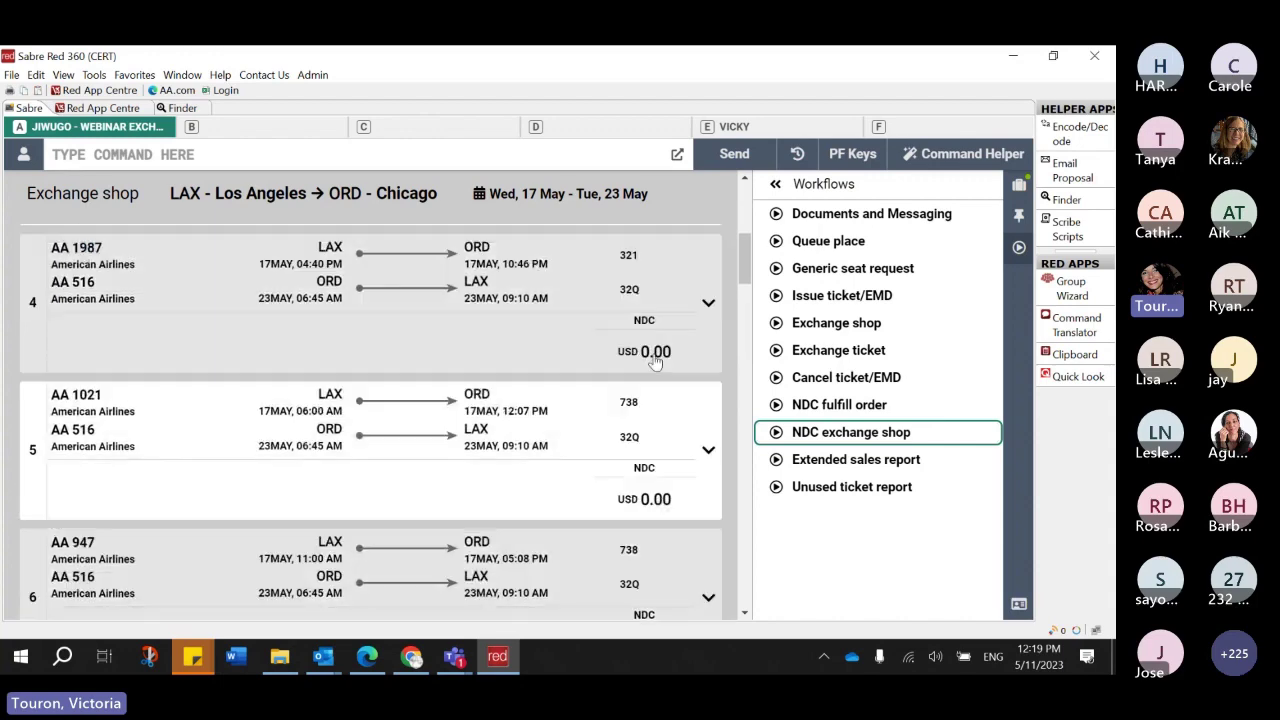
scroll(655, 362, down, 10)
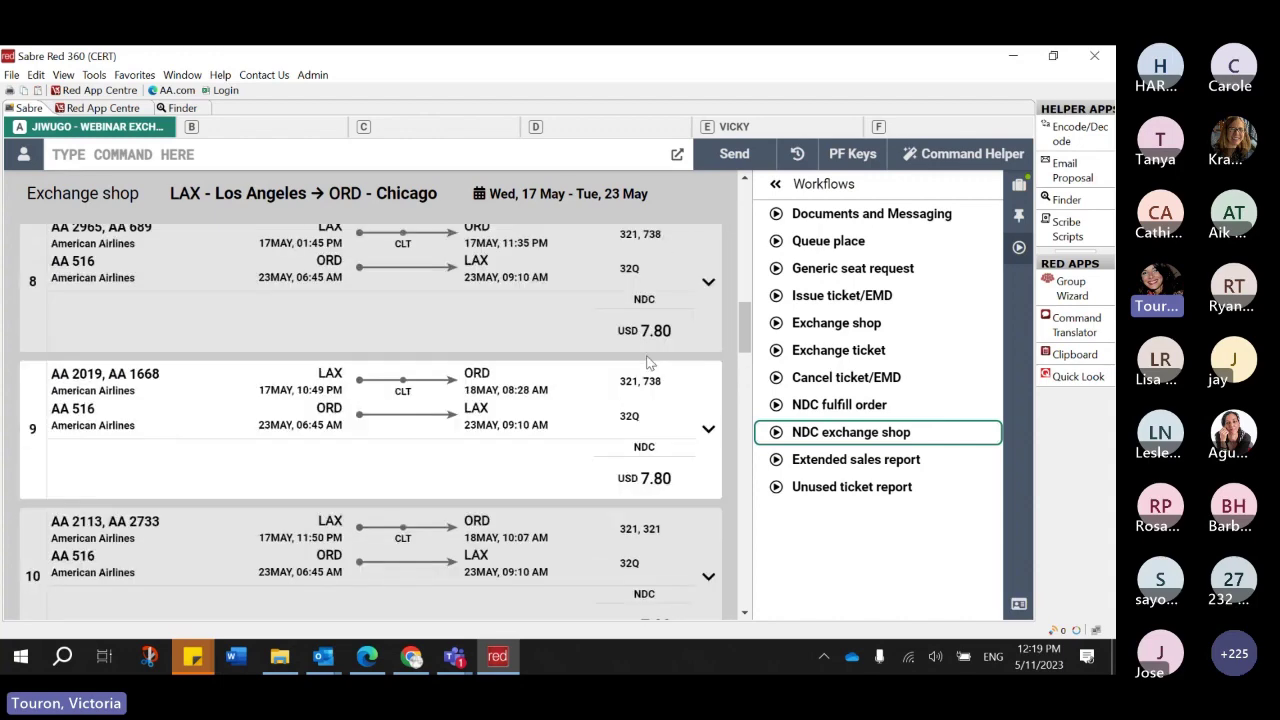
scroll(633, 435, down, 2)
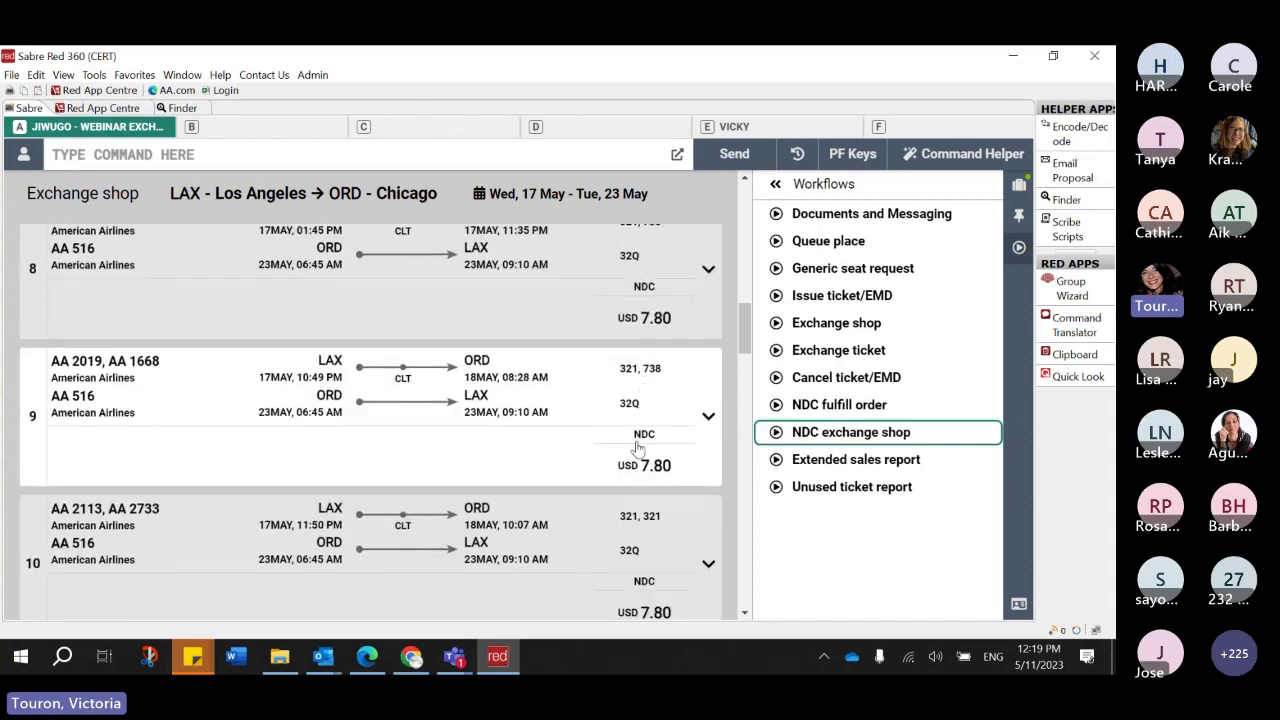
scroll(636, 450, down, 2)
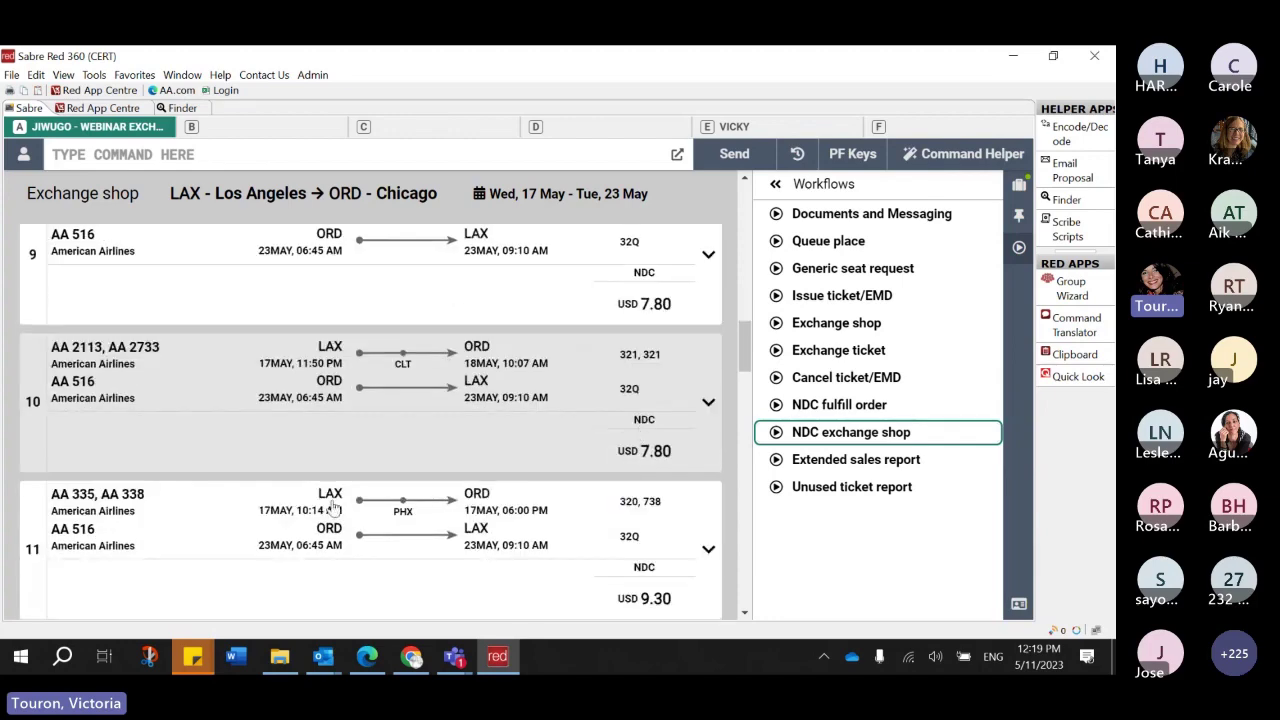
scroll(571, 594, down, 8)
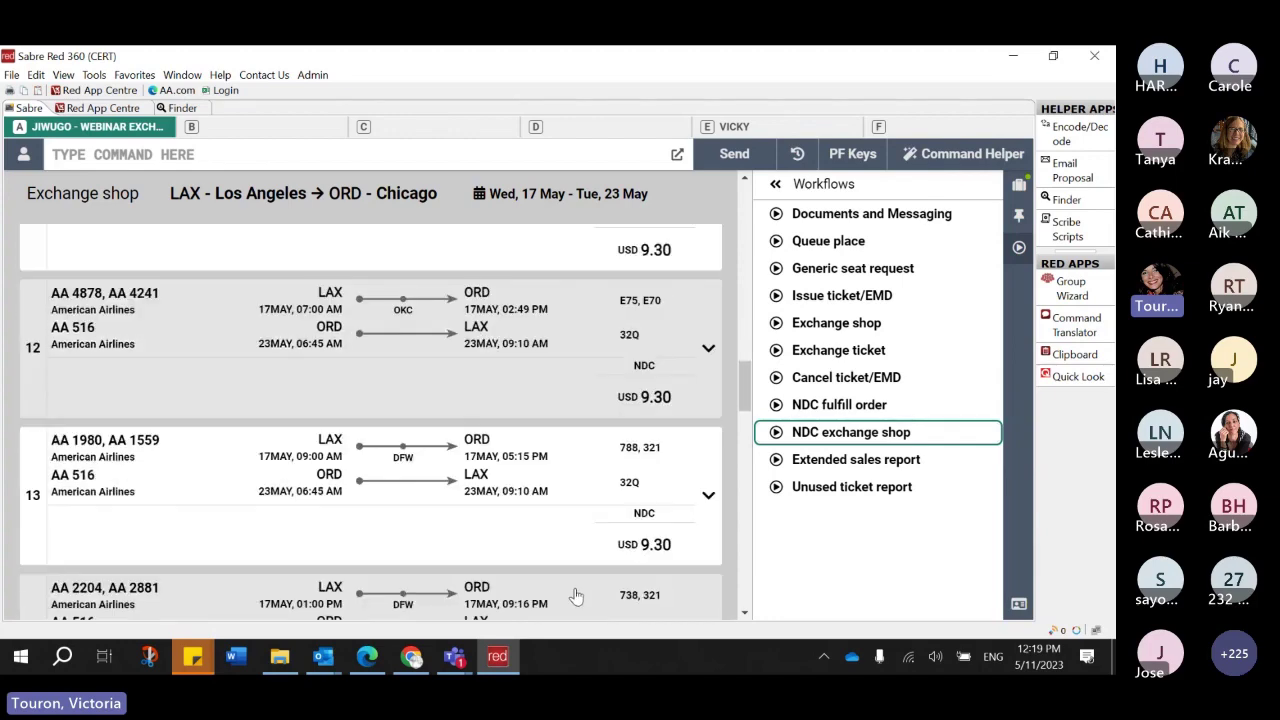
mouse_move(404, 459)
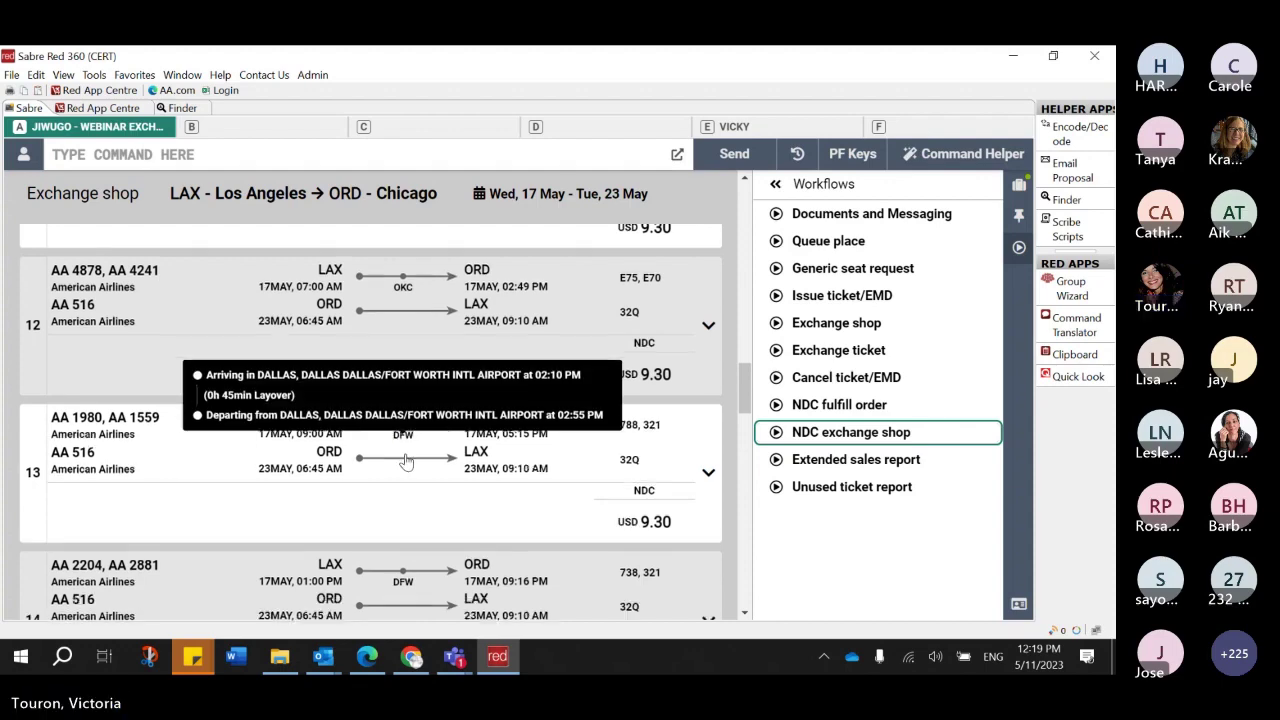
scroll(404, 459, down, 5)
scroll(364, 525, down, 1)
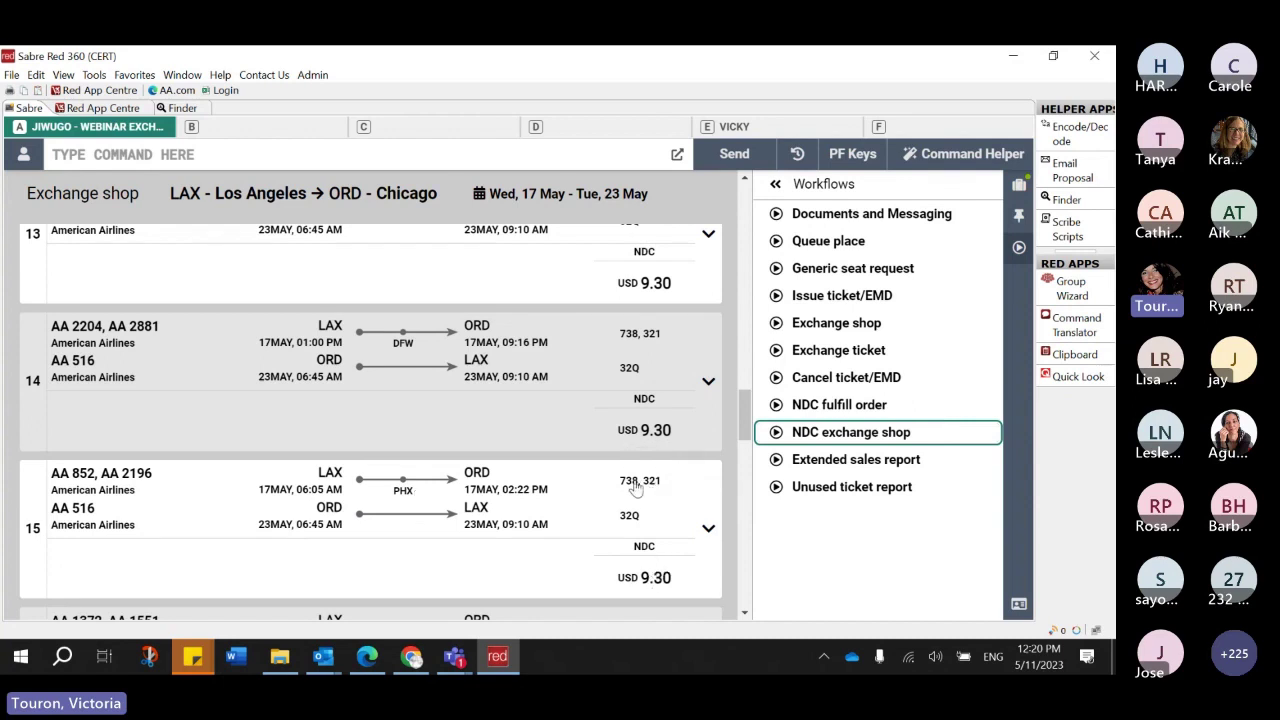
mouse_move(629, 489)
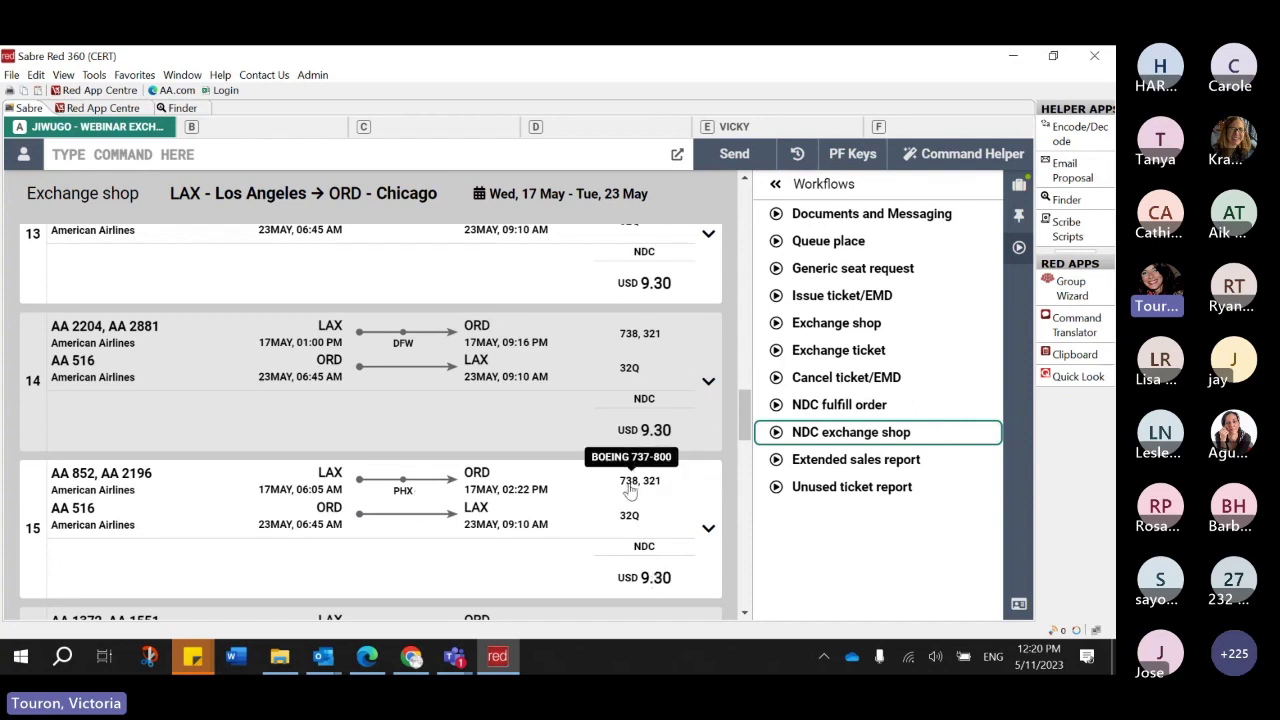
scroll(629, 489, up, 3)
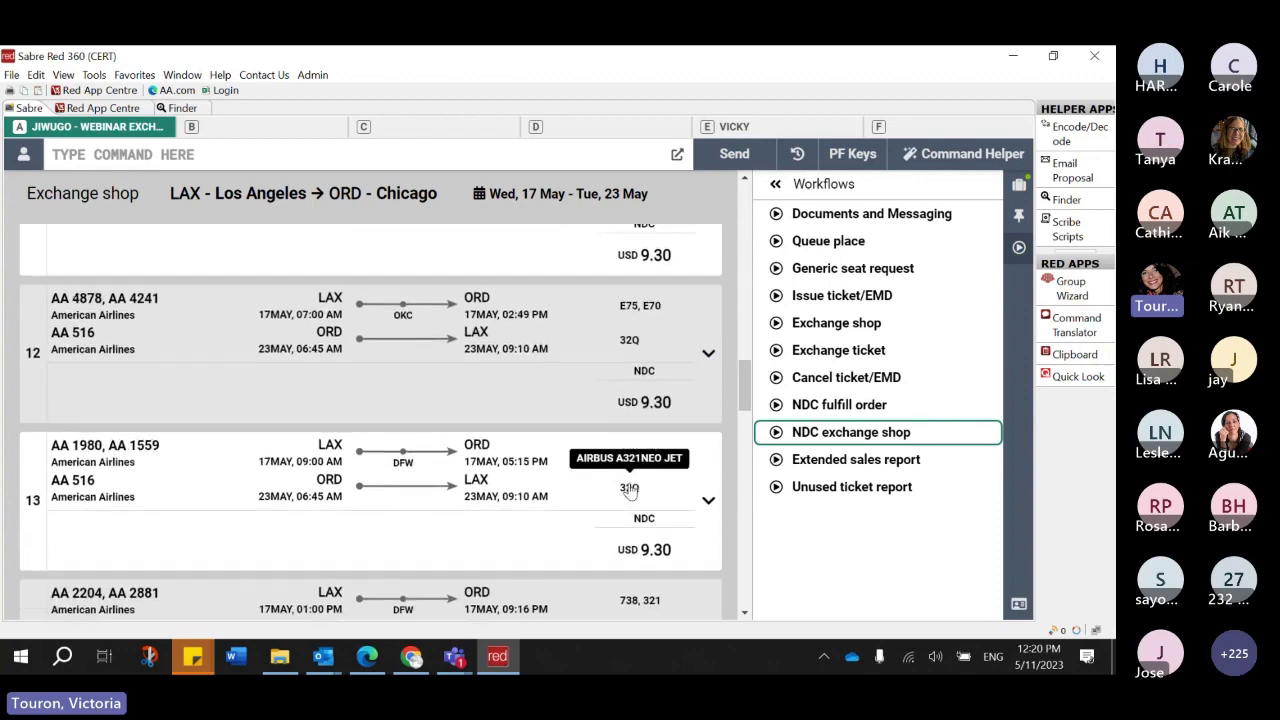
scroll(629, 489, up, 15)
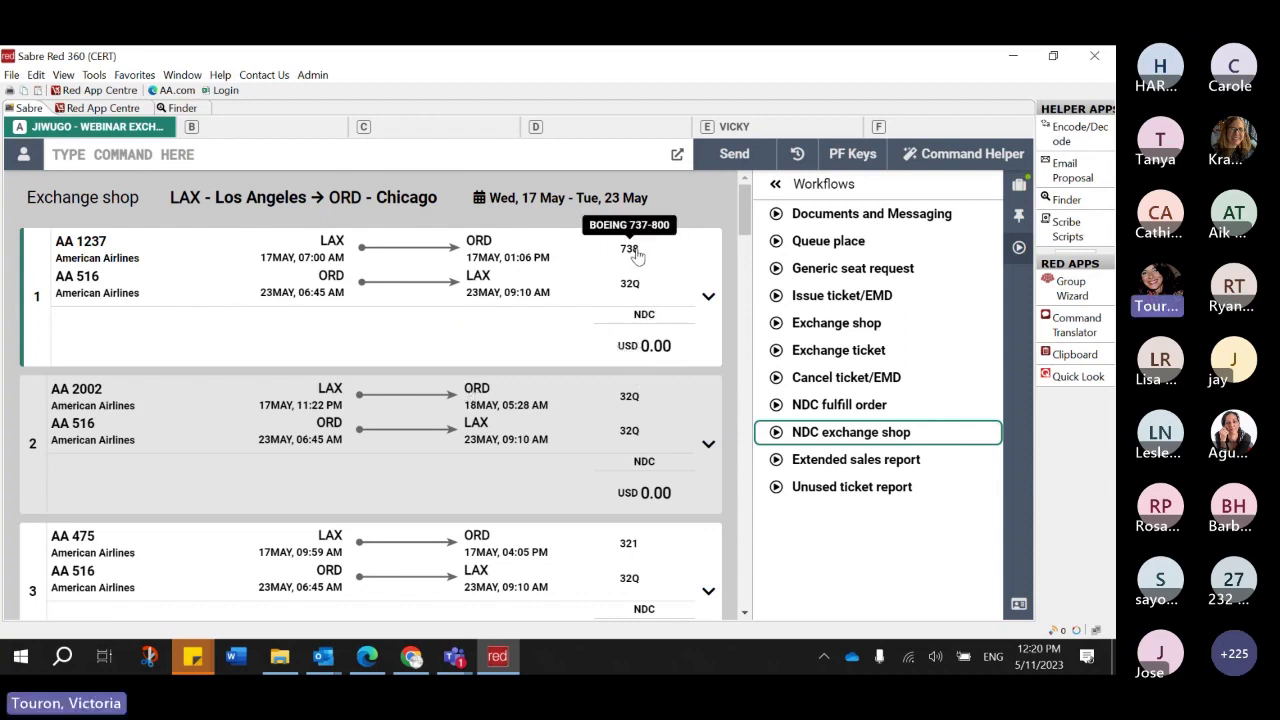
- Select the AA 1237 07:00 offer and rebook the order as a USD 0.00 even exchange
click(707, 303)
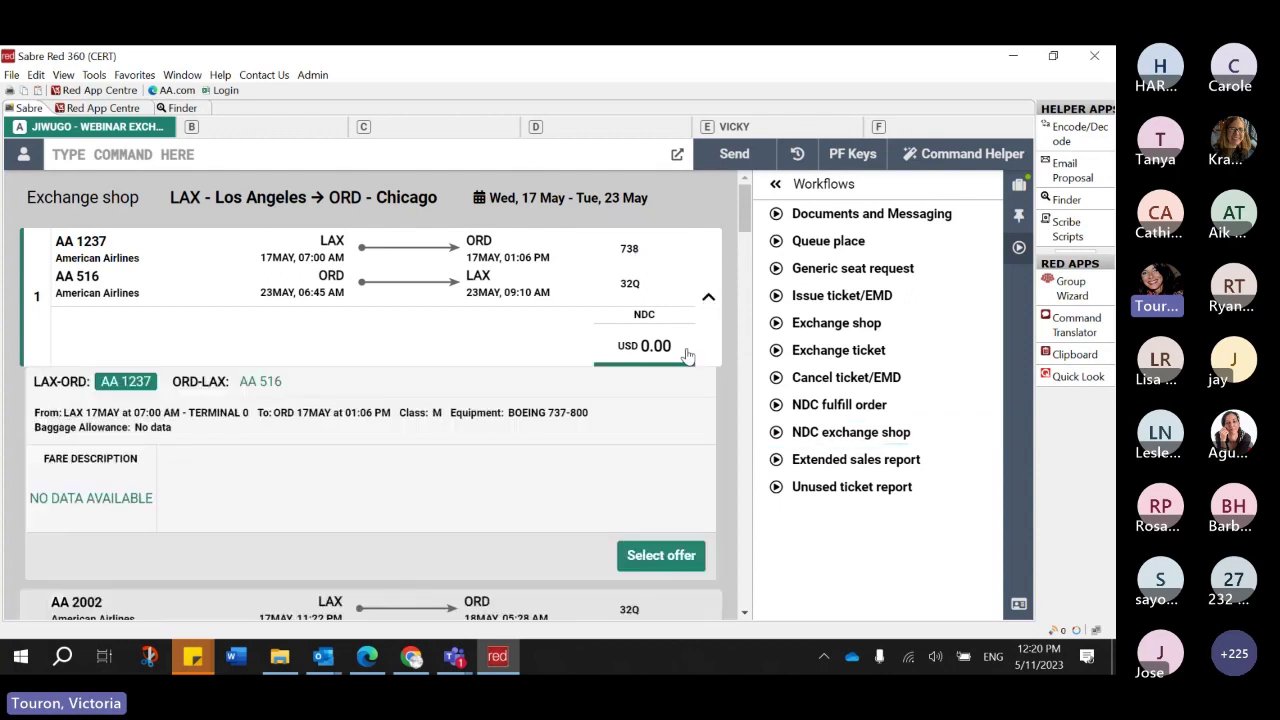
click(661, 556)
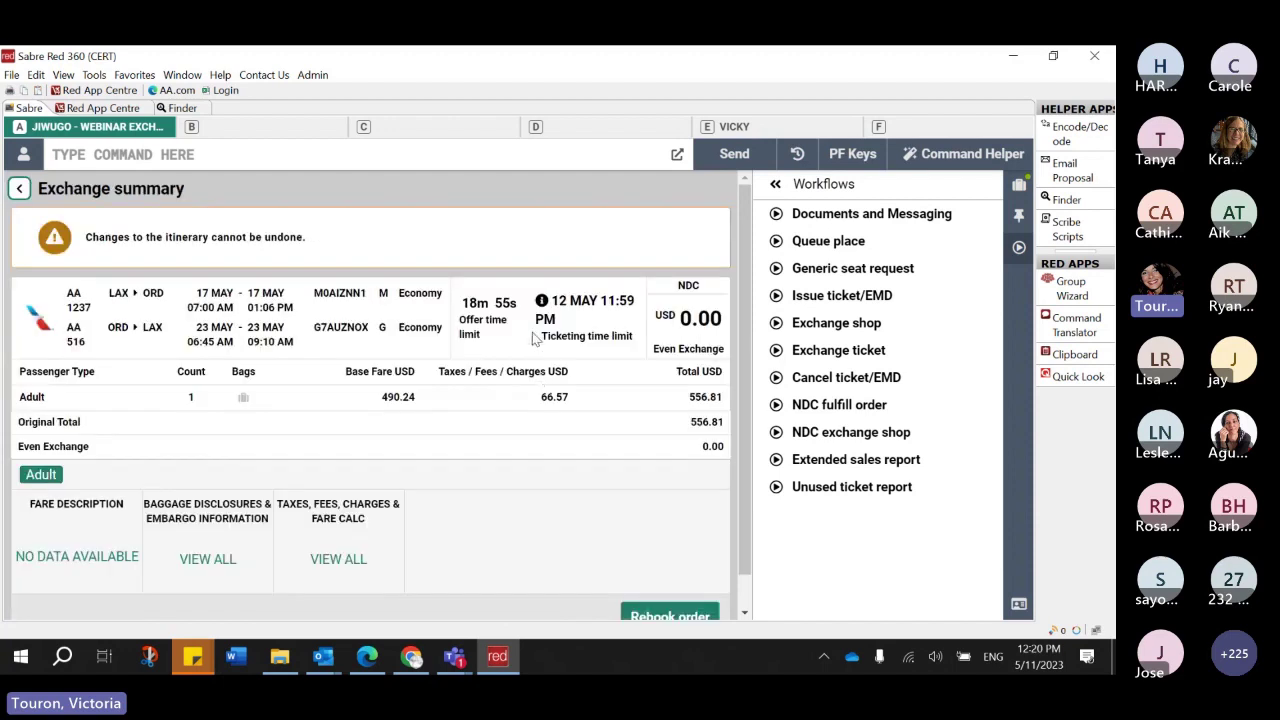
scroll(535, 334, down, 1)
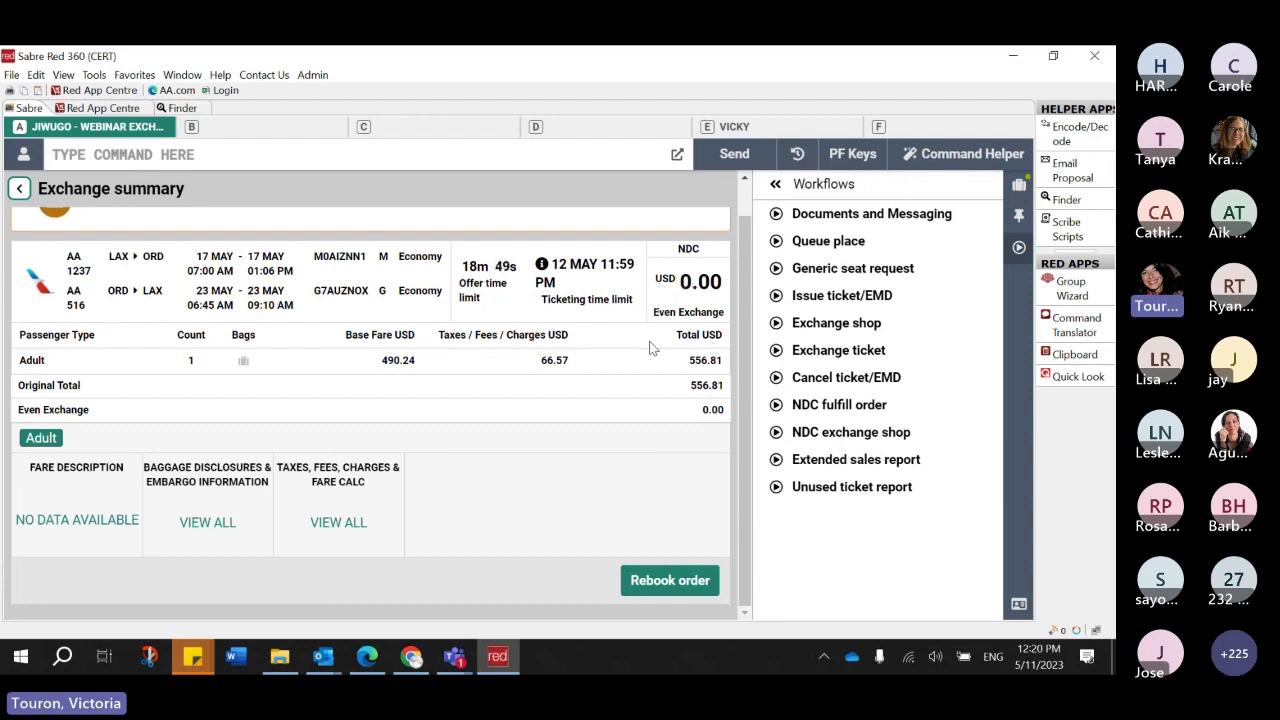
click(670, 582)
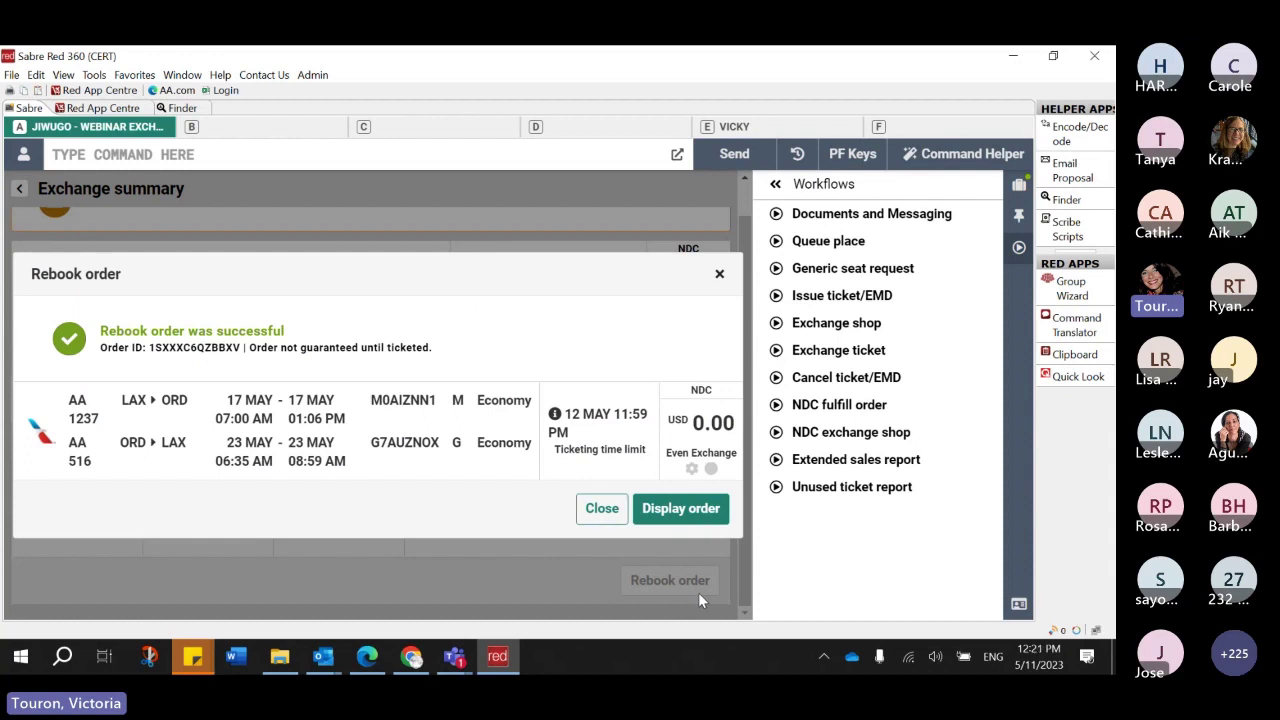
- Display the rebooked order and expand item 1's fare breakdown showing the 0.00 even exchange
drag(227, 401, 285, 410)
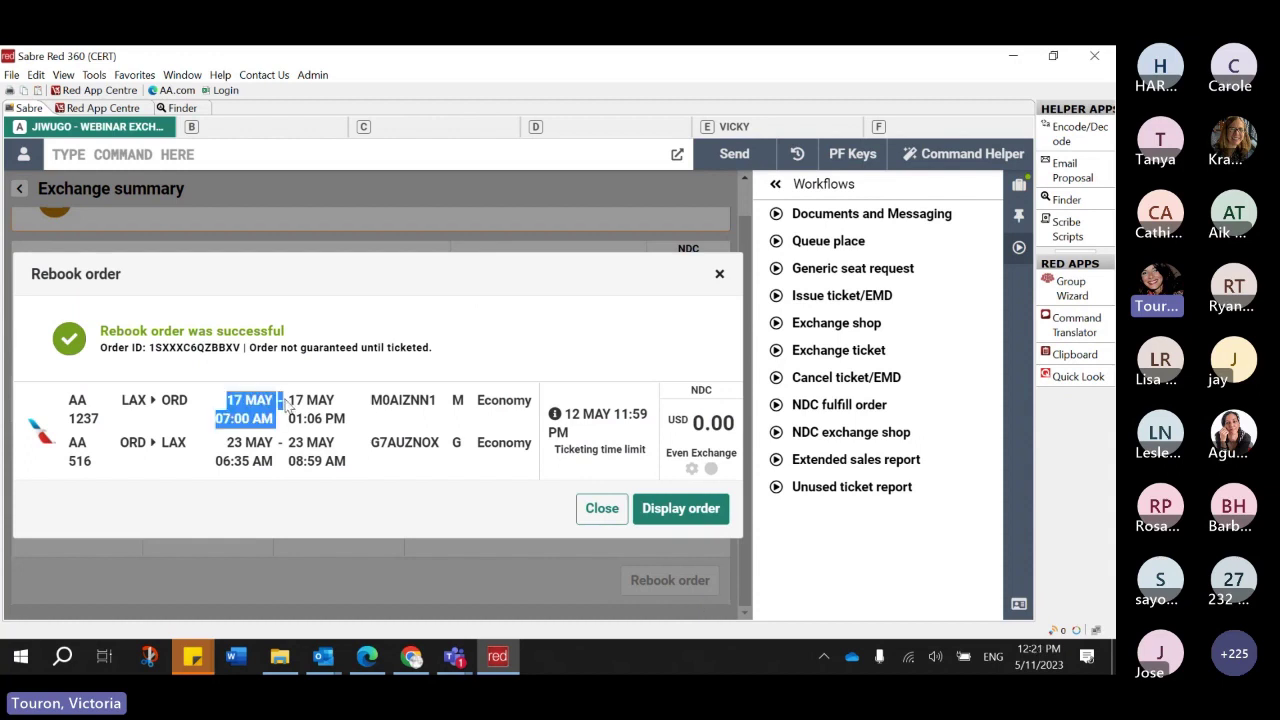
click(675, 510)
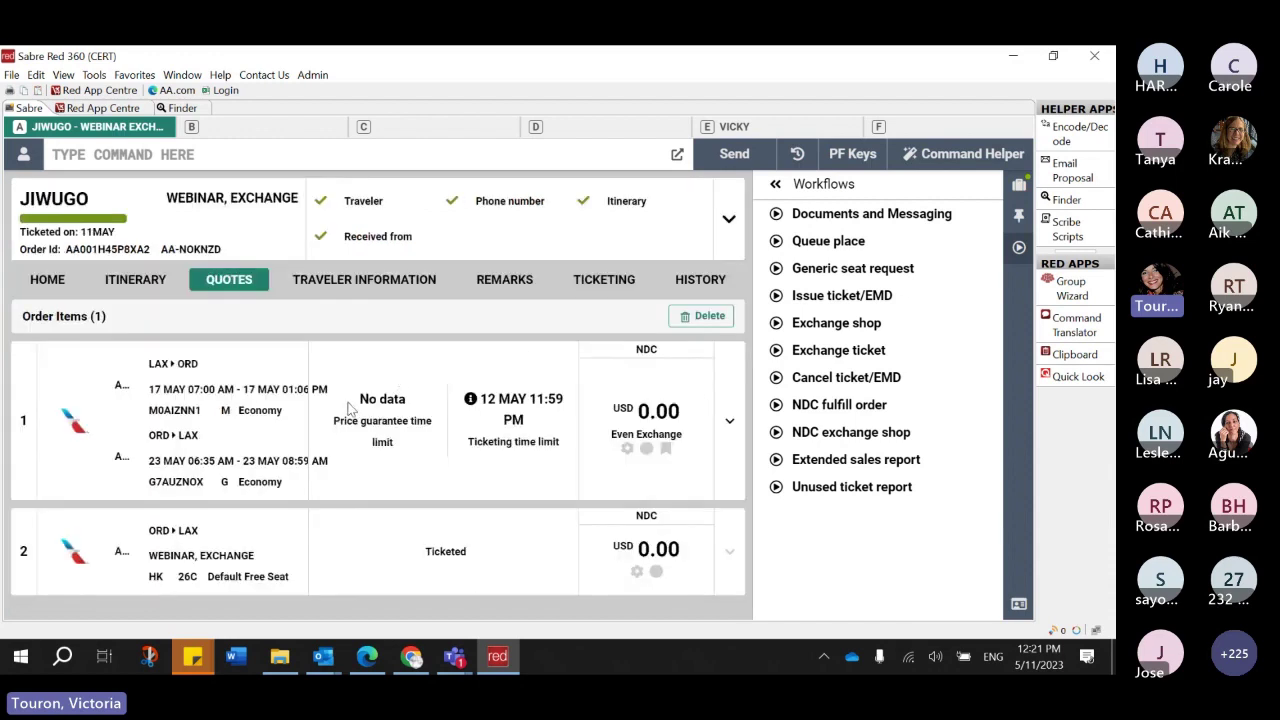
drag(350, 410, 688, 466)
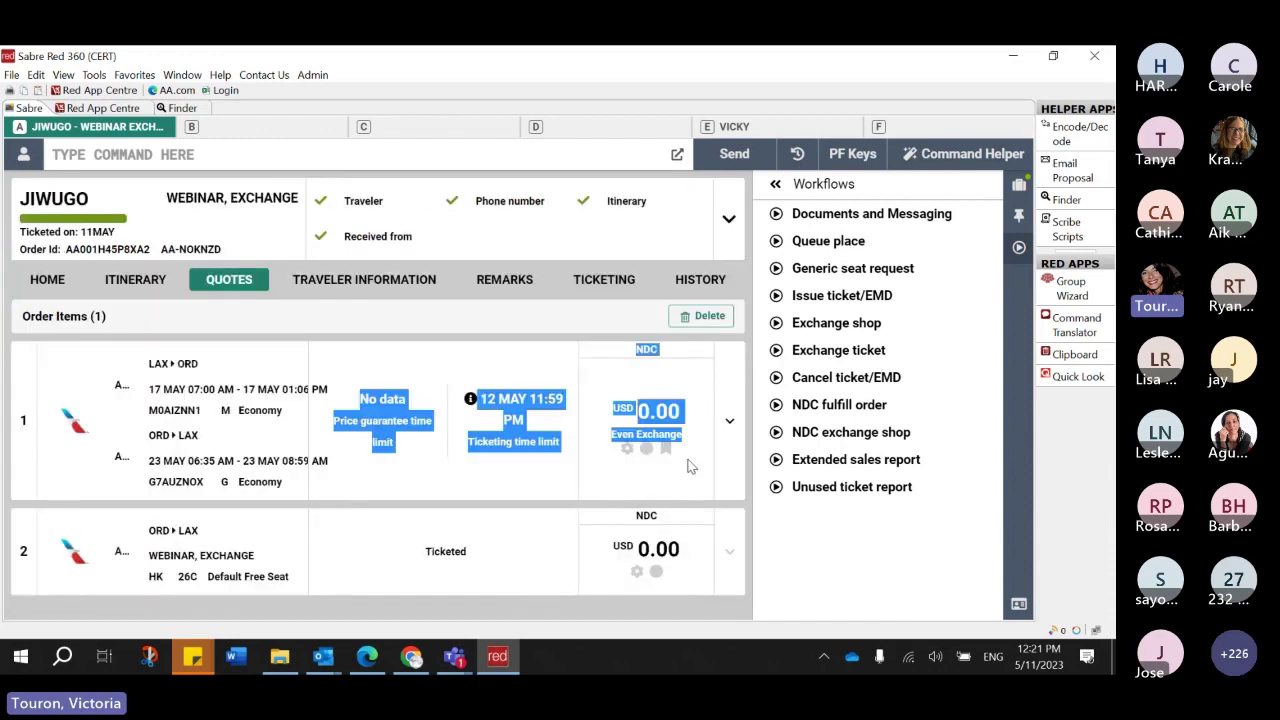
click(729, 421)
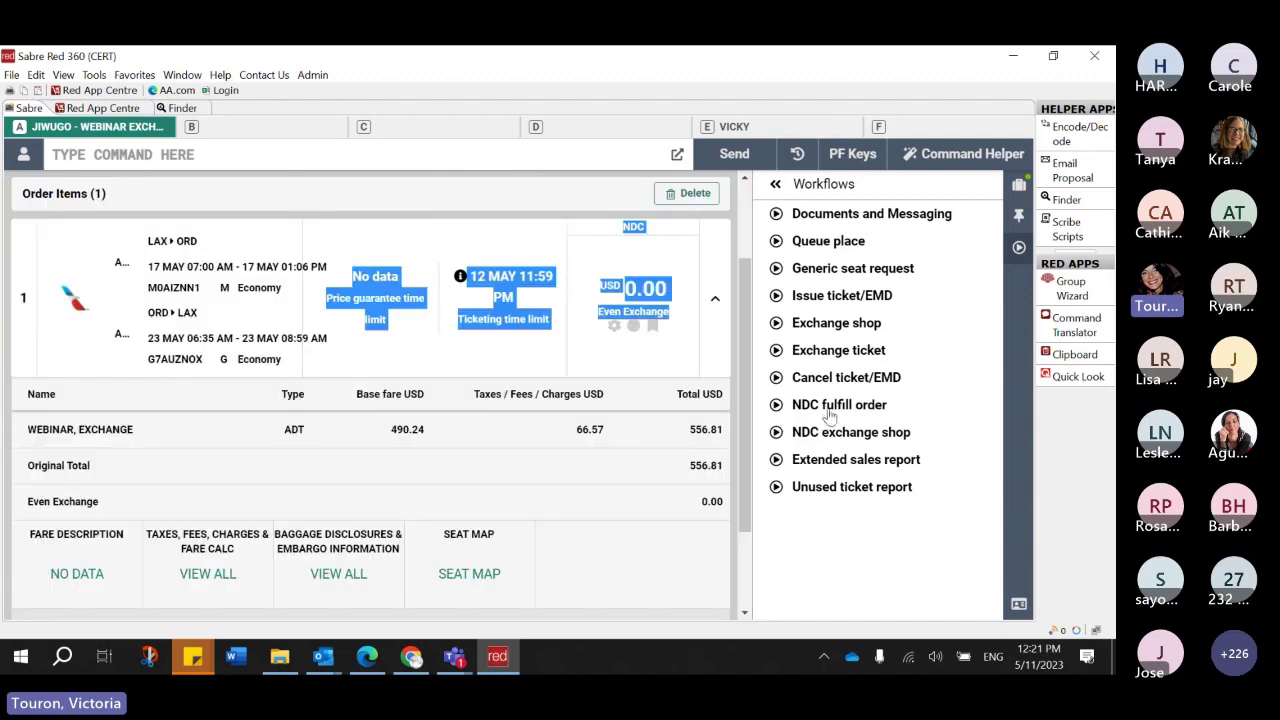
- Fulfill all order items via NDC fulfill order with Cash payment, then display the tickets
click(836, 405)
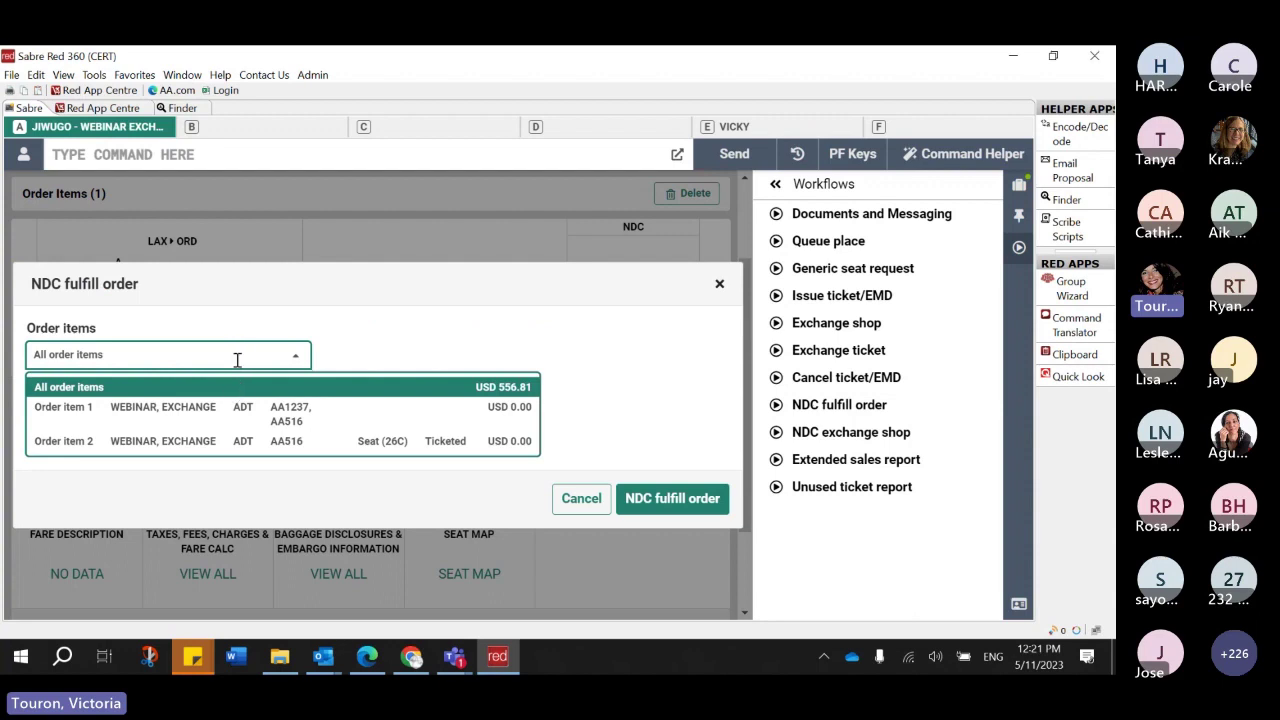
click(237, 372)
click(170, 424)
click(108, 463)
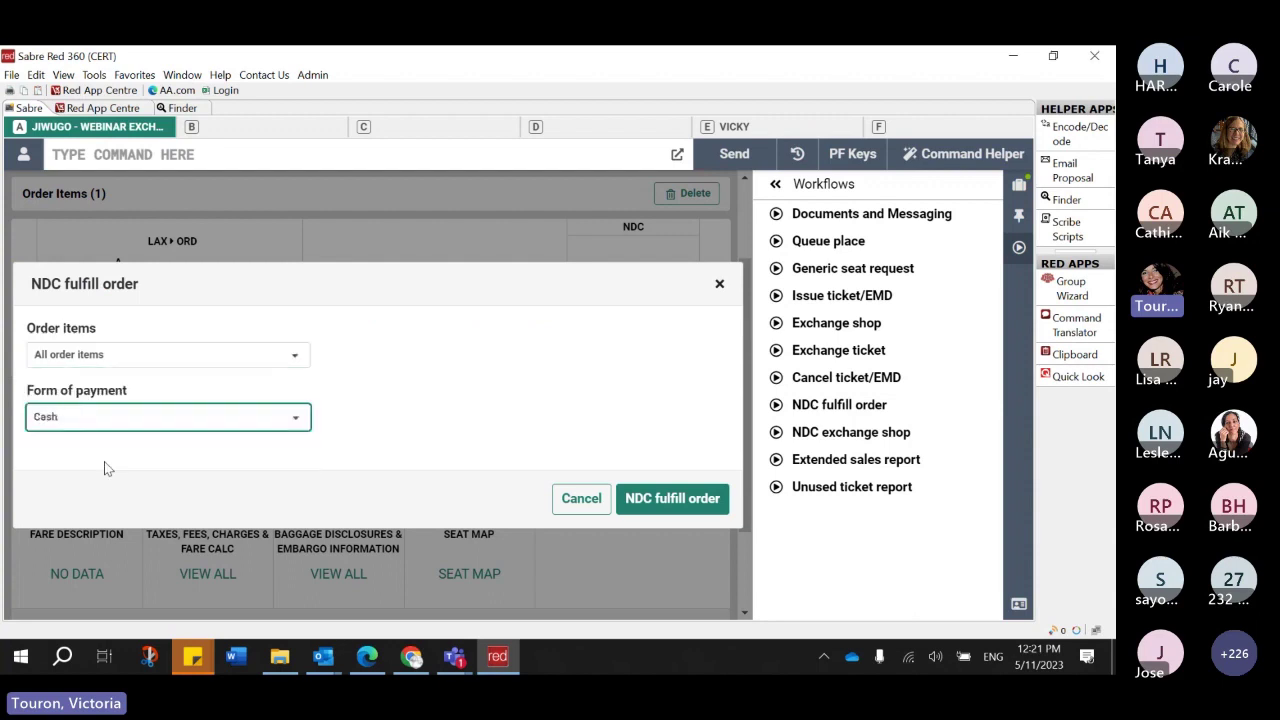
click(648, 503)
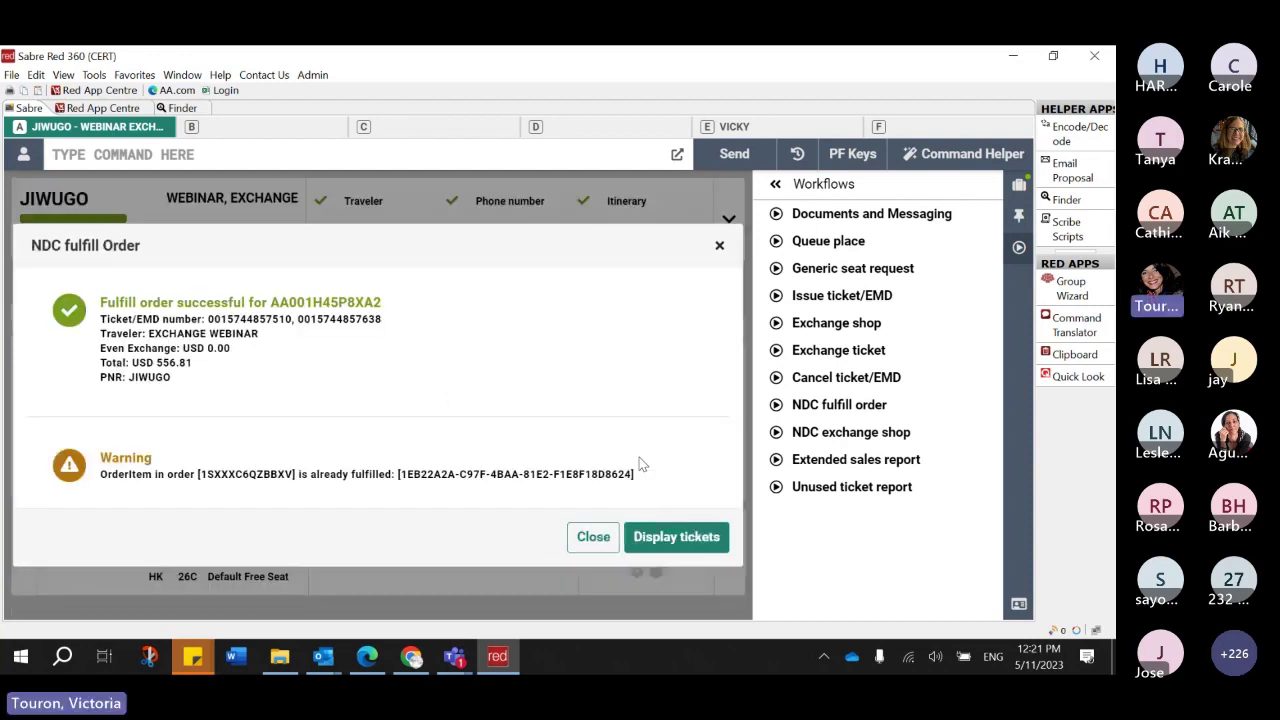
click(684, 536)
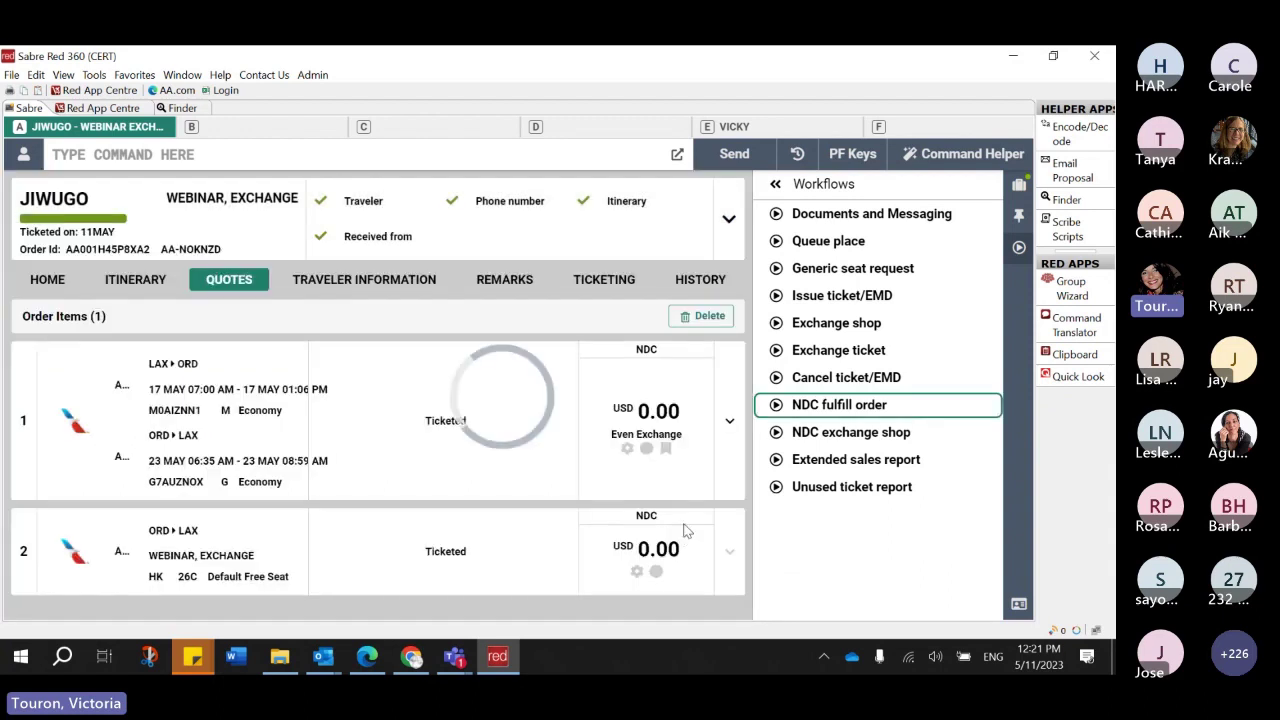